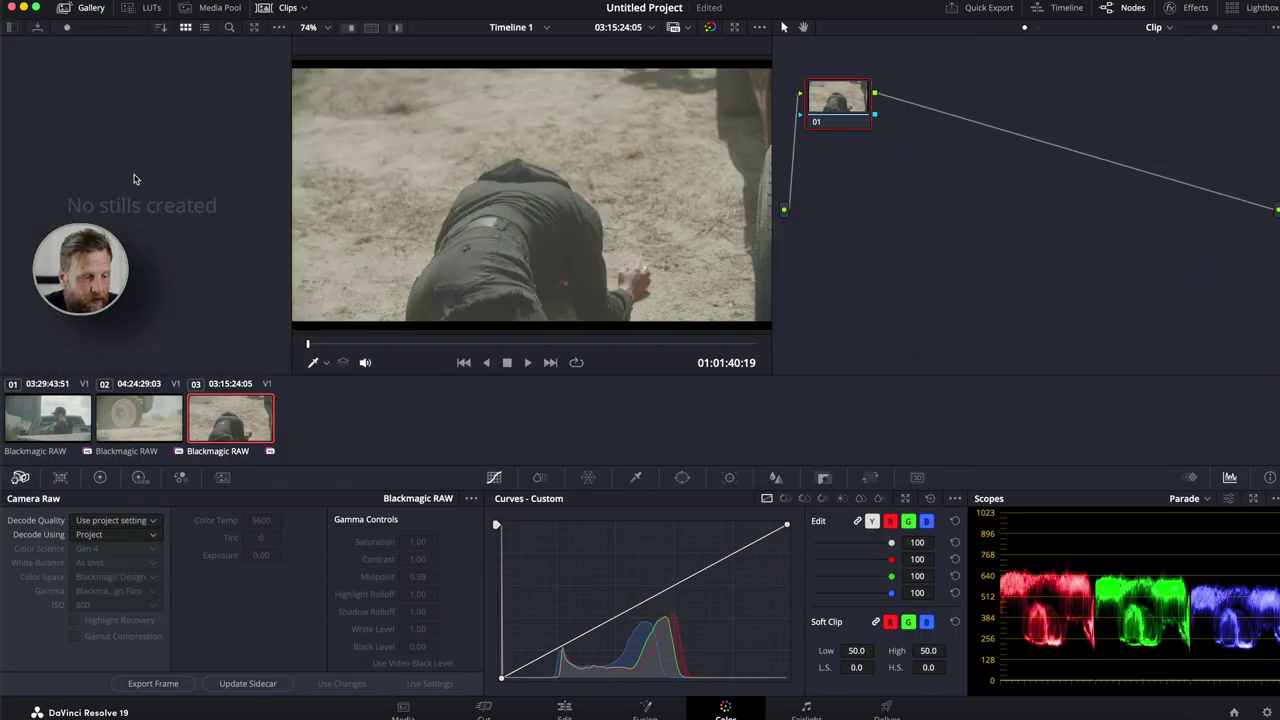
# Grab clip 03's current frame as Gallery still 1.3.1 and check the still's options.
pyautogui.rightClick(491, 222)
pyautogui.click(503, 233)
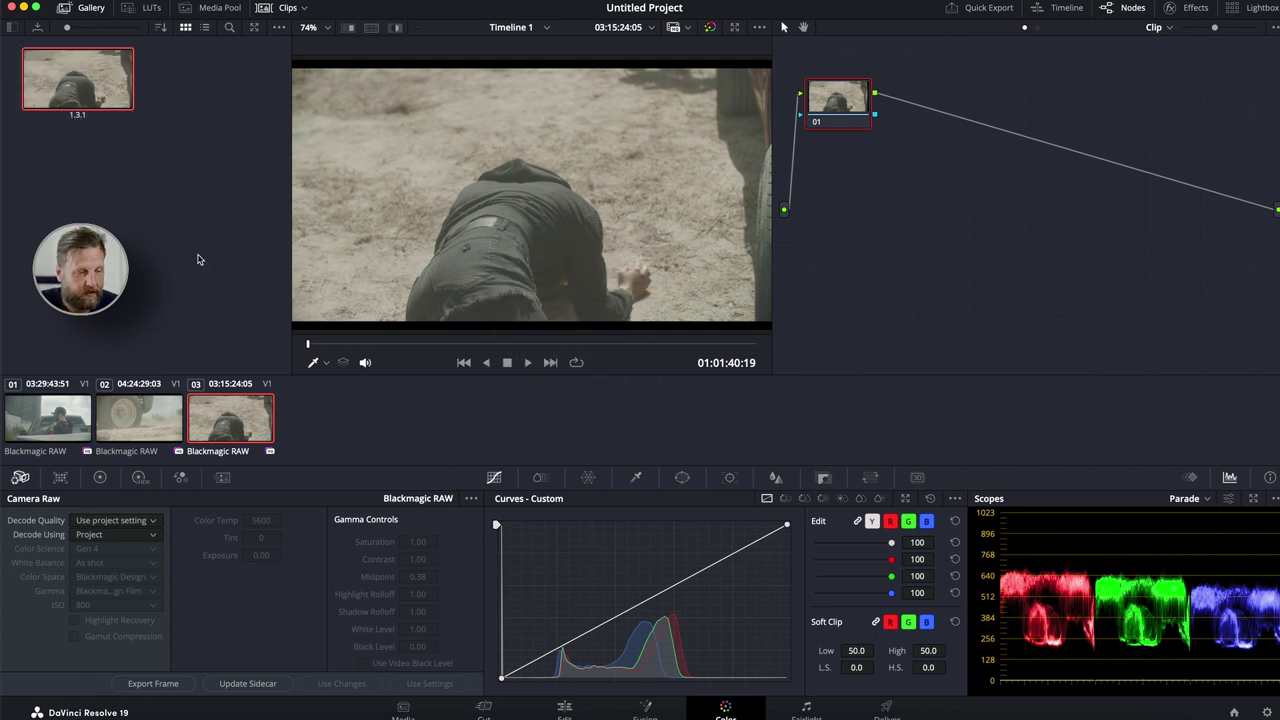
pyautogui.press('space')
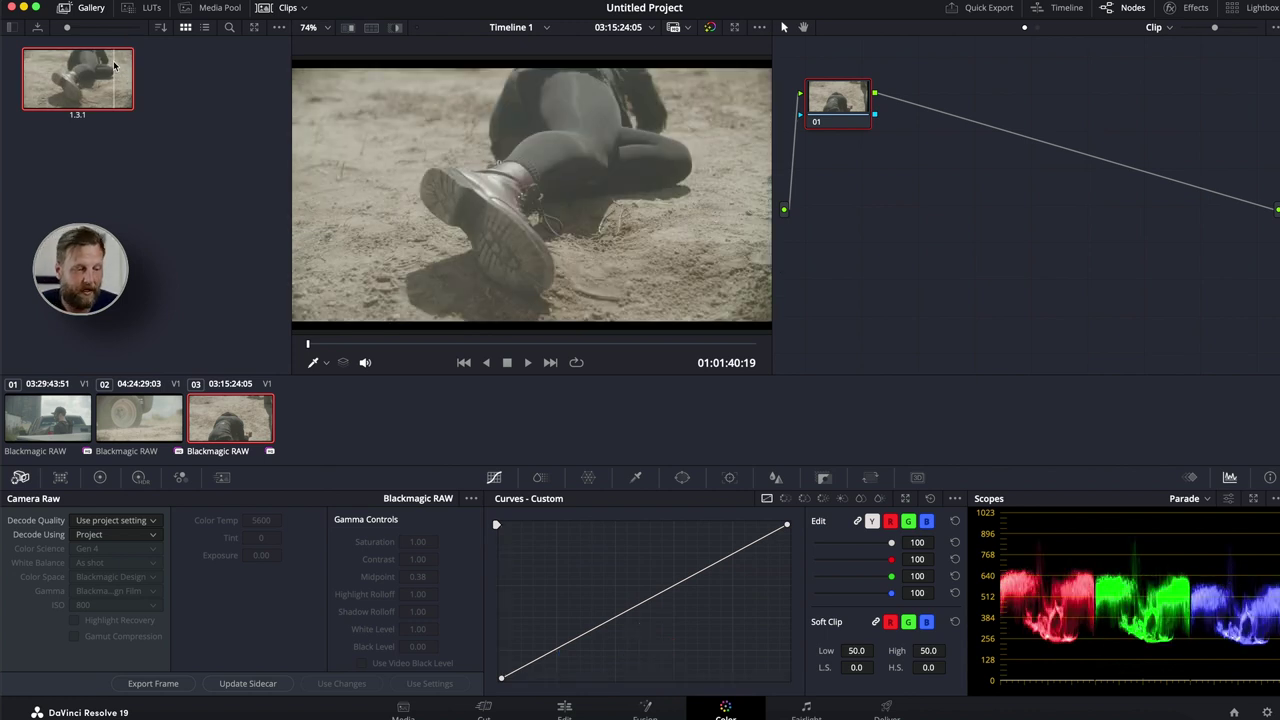
pyautogui.rightClick(114, 66)
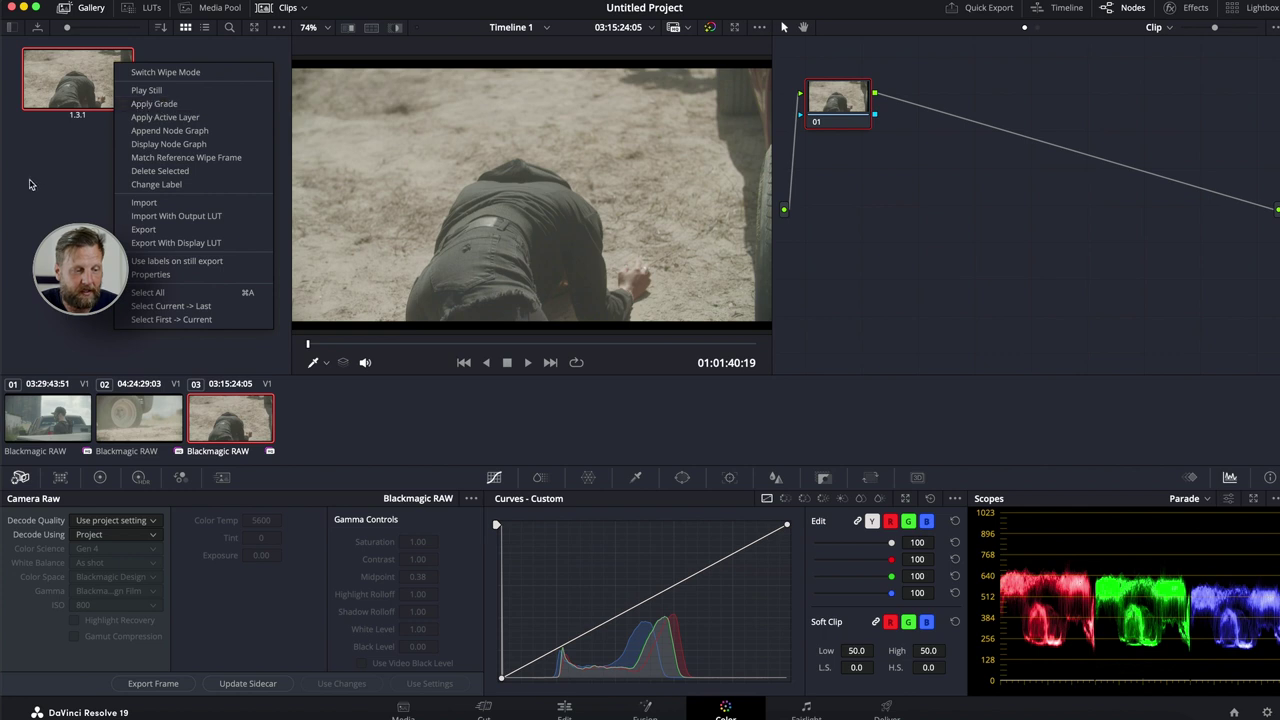
pyautogui.click(153, 102)
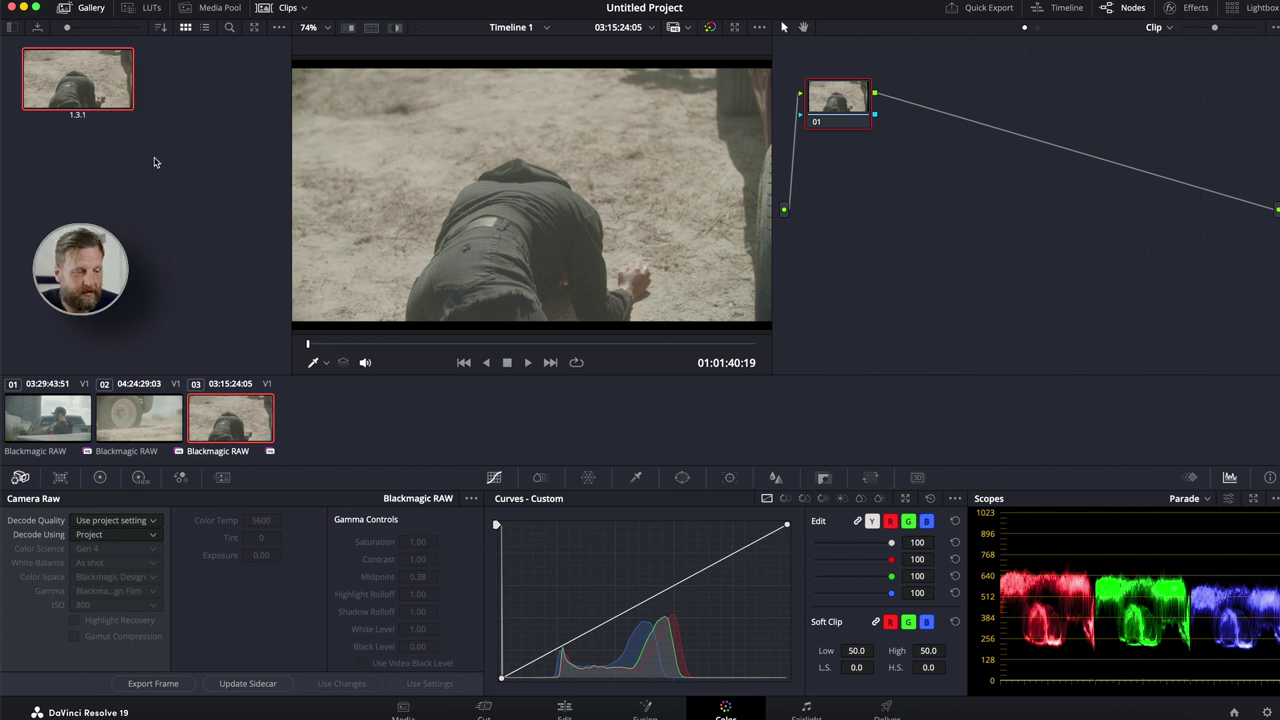
# Reveal the album list, select PowerGrade 1, and open then close the Project Manager.
pyautogui.click(14, 28)
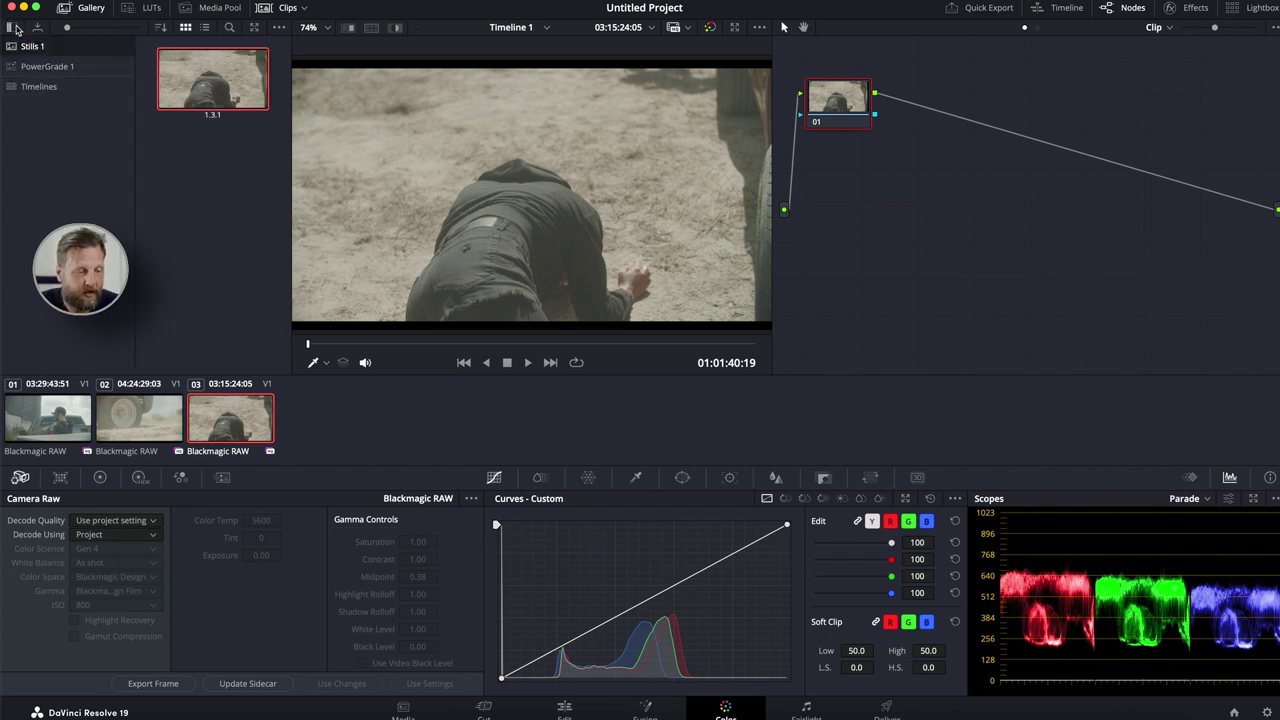
pyautogui.click(70, 66)
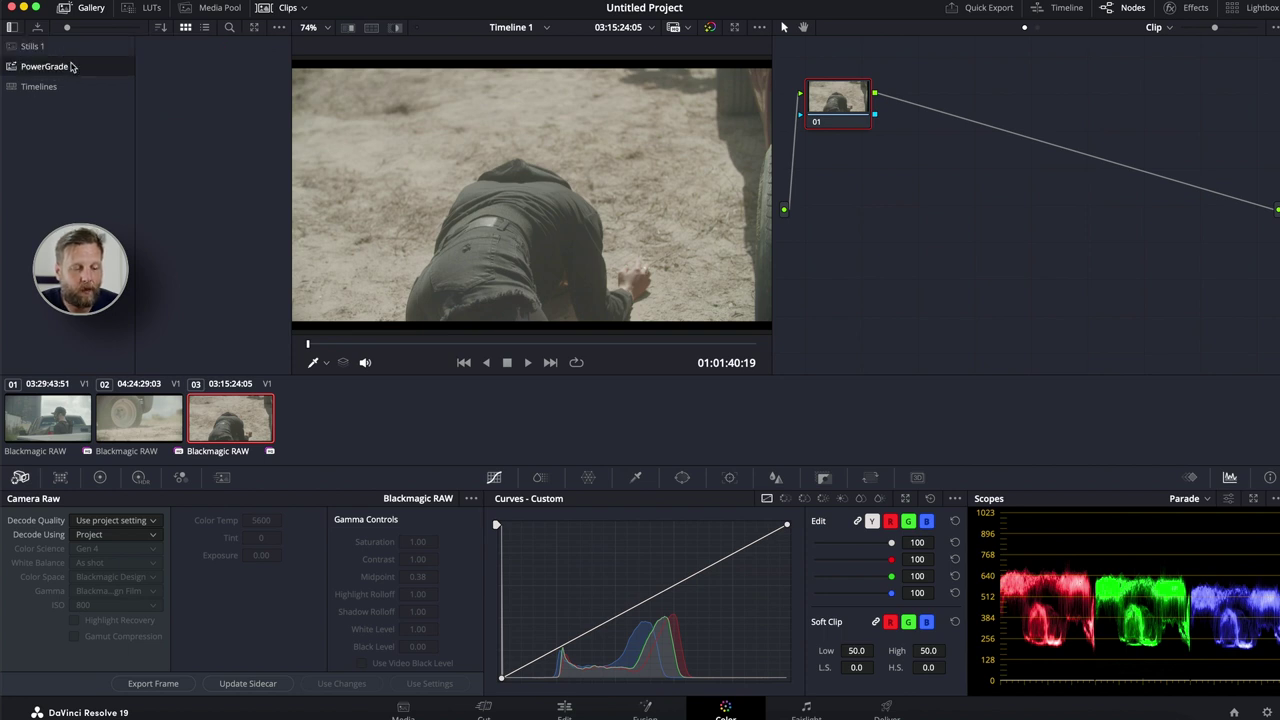
pyautogui.click(1234, 712)
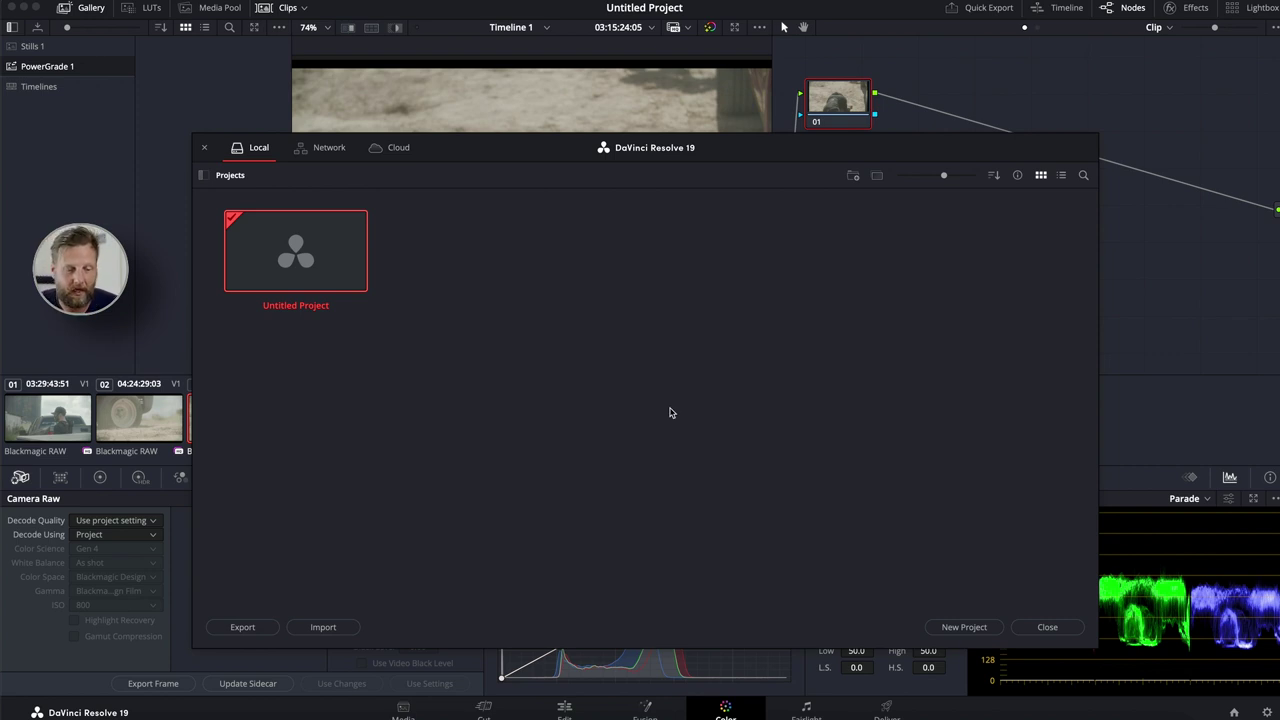
pyautogui.click(1047, 627)
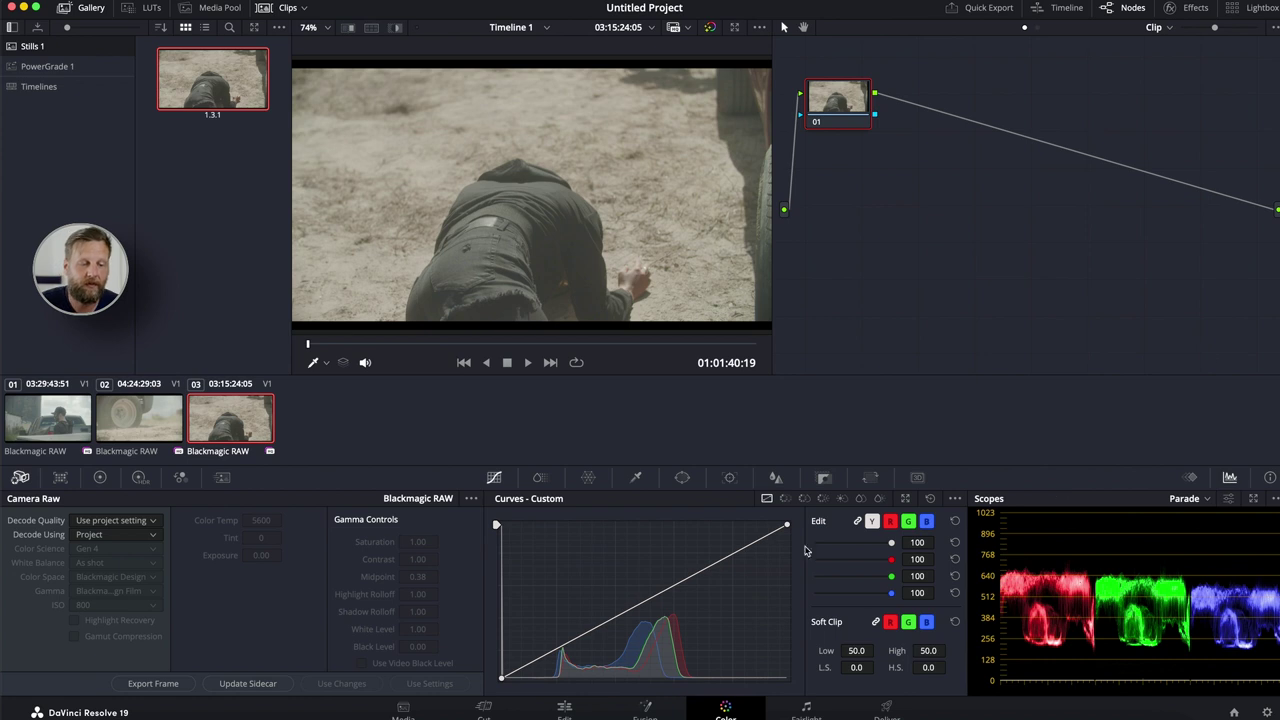
# Grab a still into the PowerGrade 1 album and open the Film Looks LUTs.
pyautogui.click(47, 66)
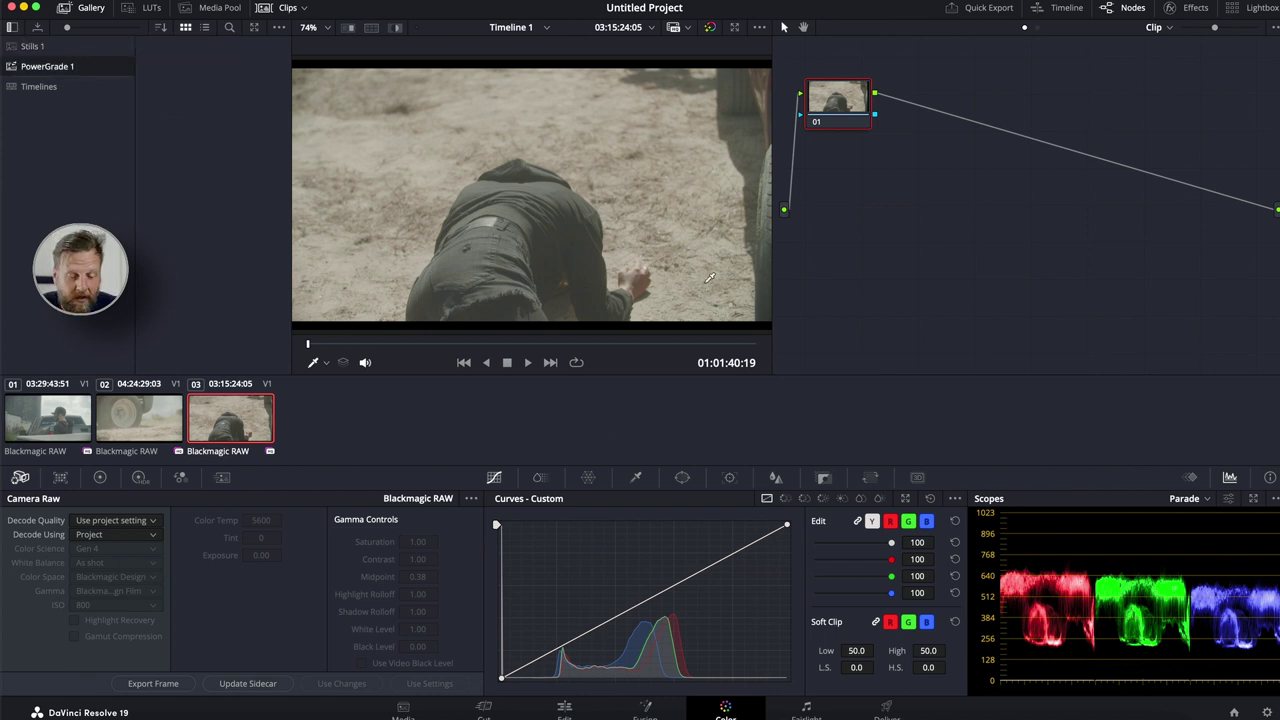
pyautogui.rightClick(655, 242)
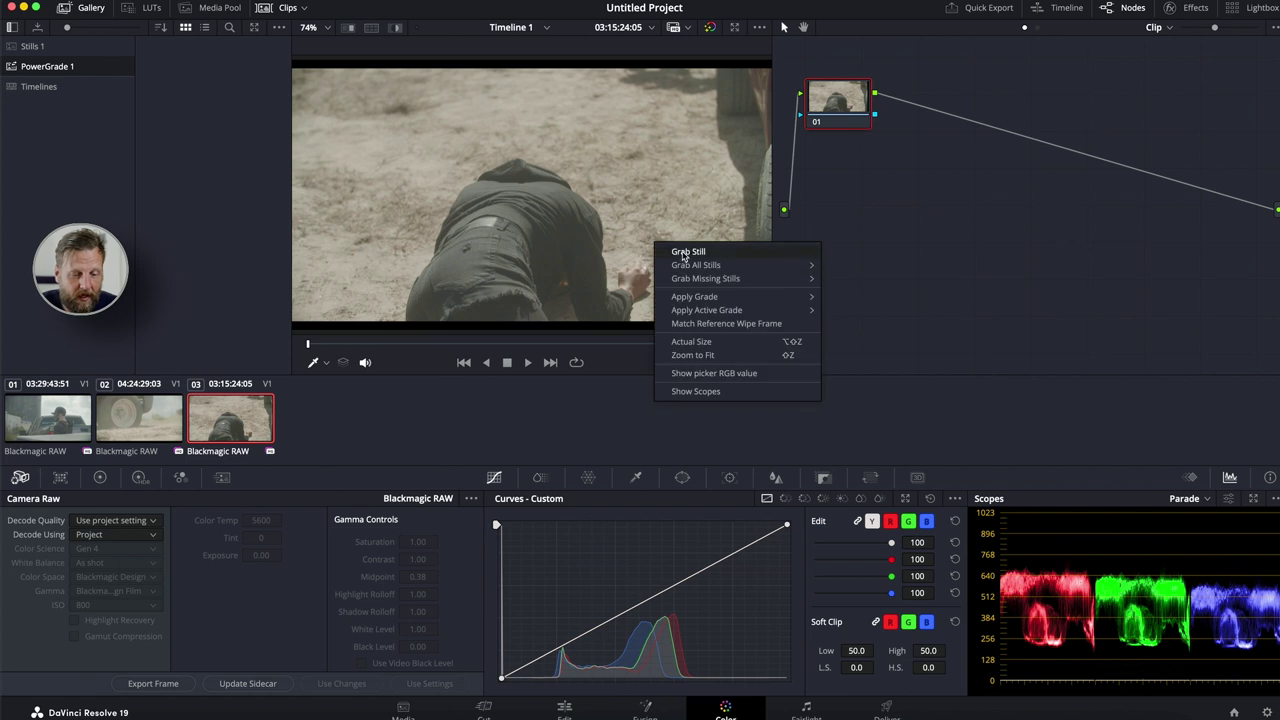
pyautogui.click(685, 259)
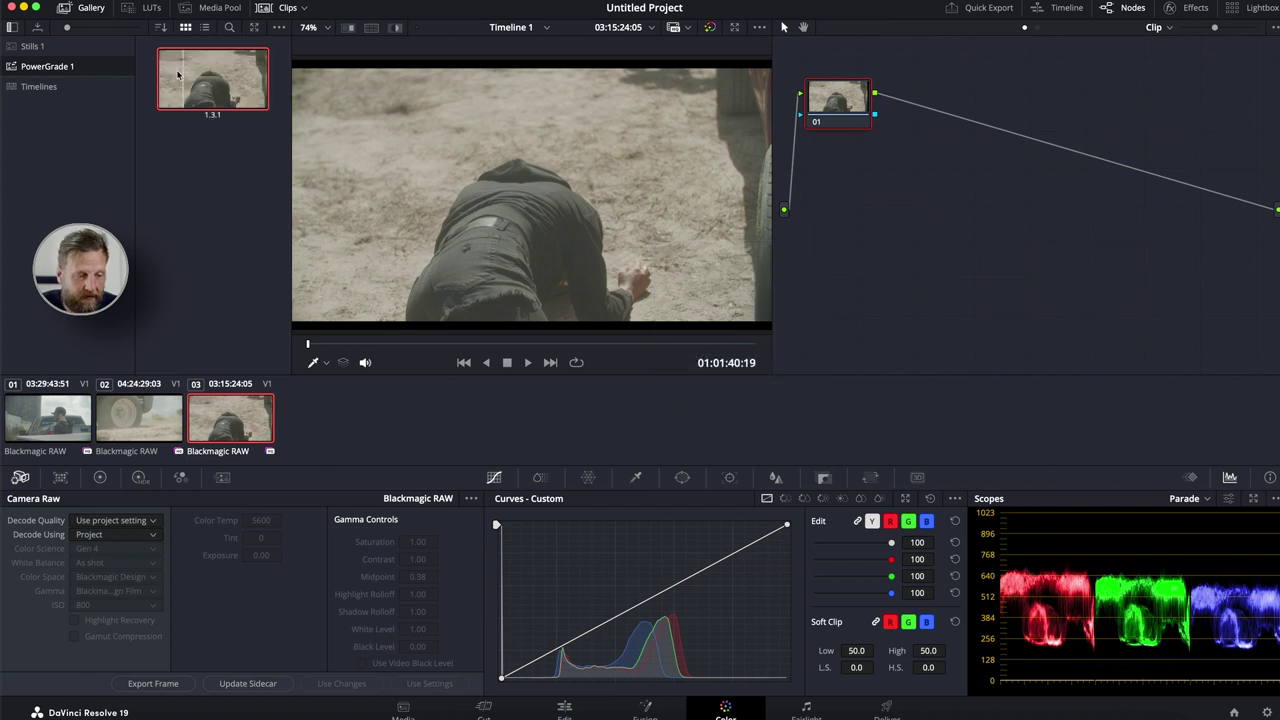
pyautogui.click(150, 8)
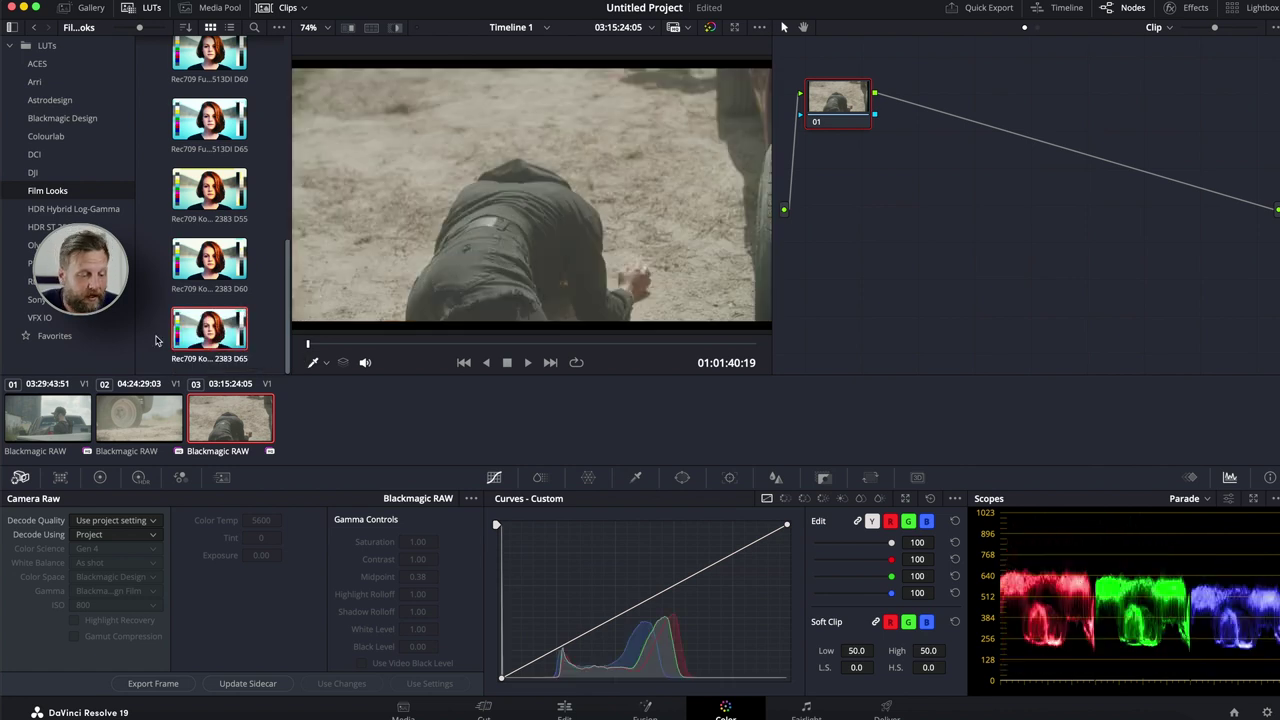
# Apply the Rec709 Kodak 2383 D60 LUT to node 01.
pyautogui.scroll(10, 144, 192)
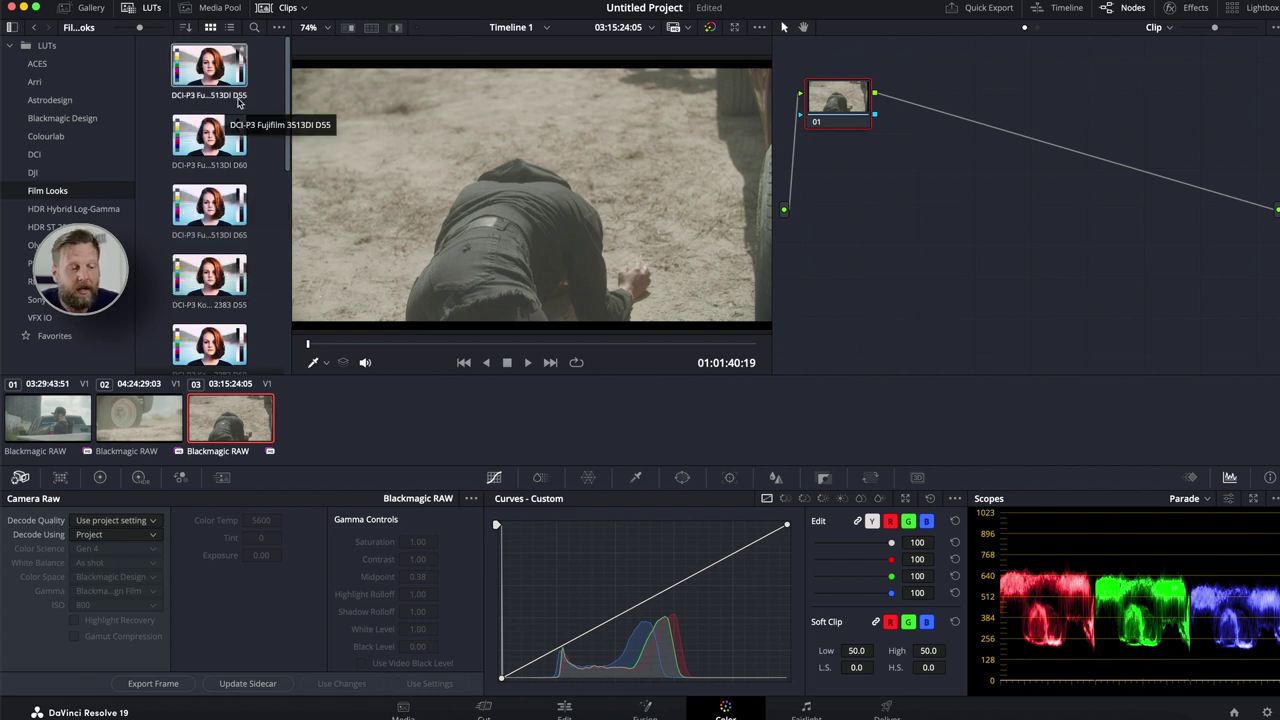
pyautogui.scroll(-6, 236, 103)
pyautogui.scroll(-2, 150, 230)
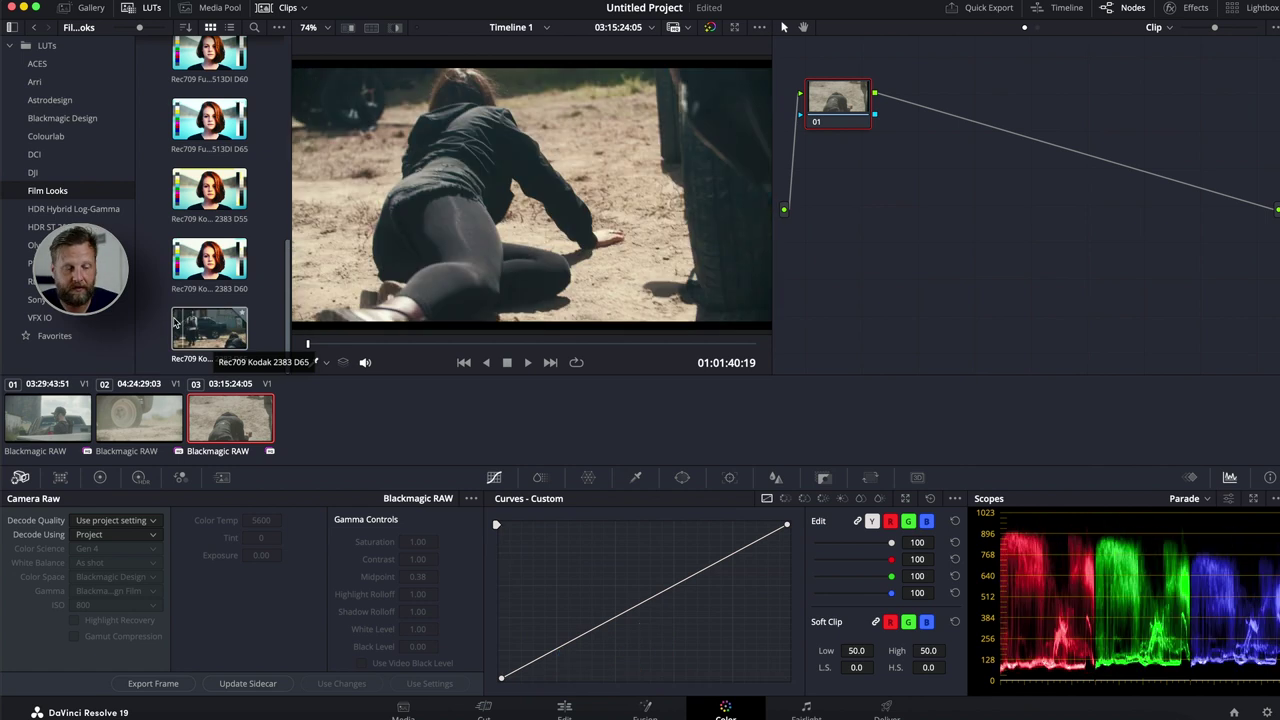
pyautogui.click(218, 262)
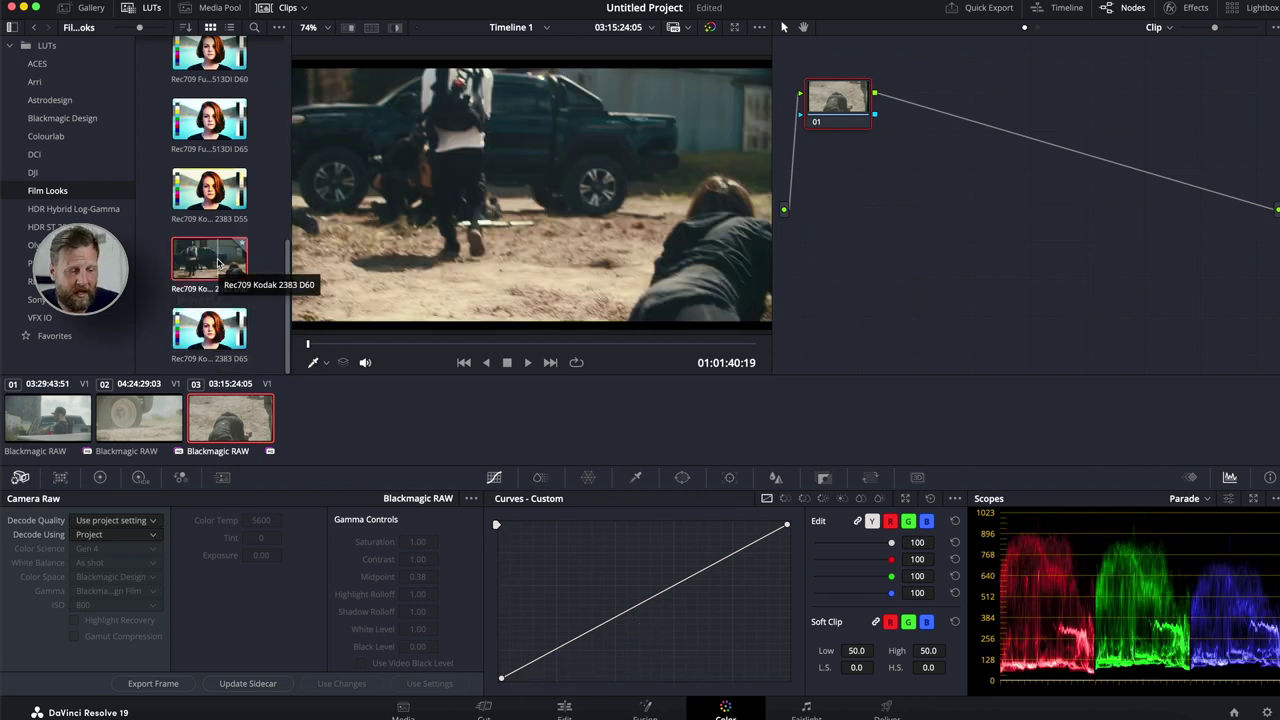
pyautogui.moveTo(218, 262); pyautogui.dragTo(912, 118)
# Reset node 01's grade to remove the LUT and close the LUT browser.
pyautogui.rightClick(912, 118)
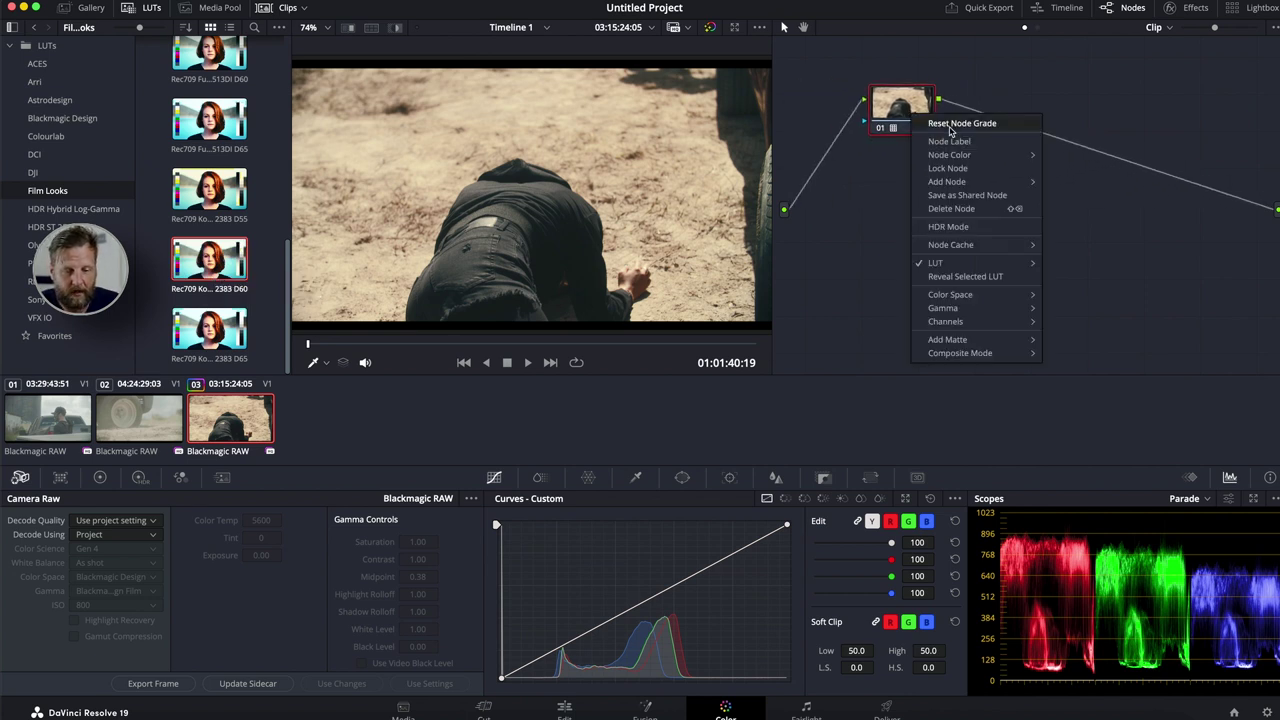
pyautogui.click(950, 125)
pyautogui.click(150, 7)
# Open the Media Pool, select Timeline 1 on the Edit page, then return to Color.
pyautogui.click(218, 8)
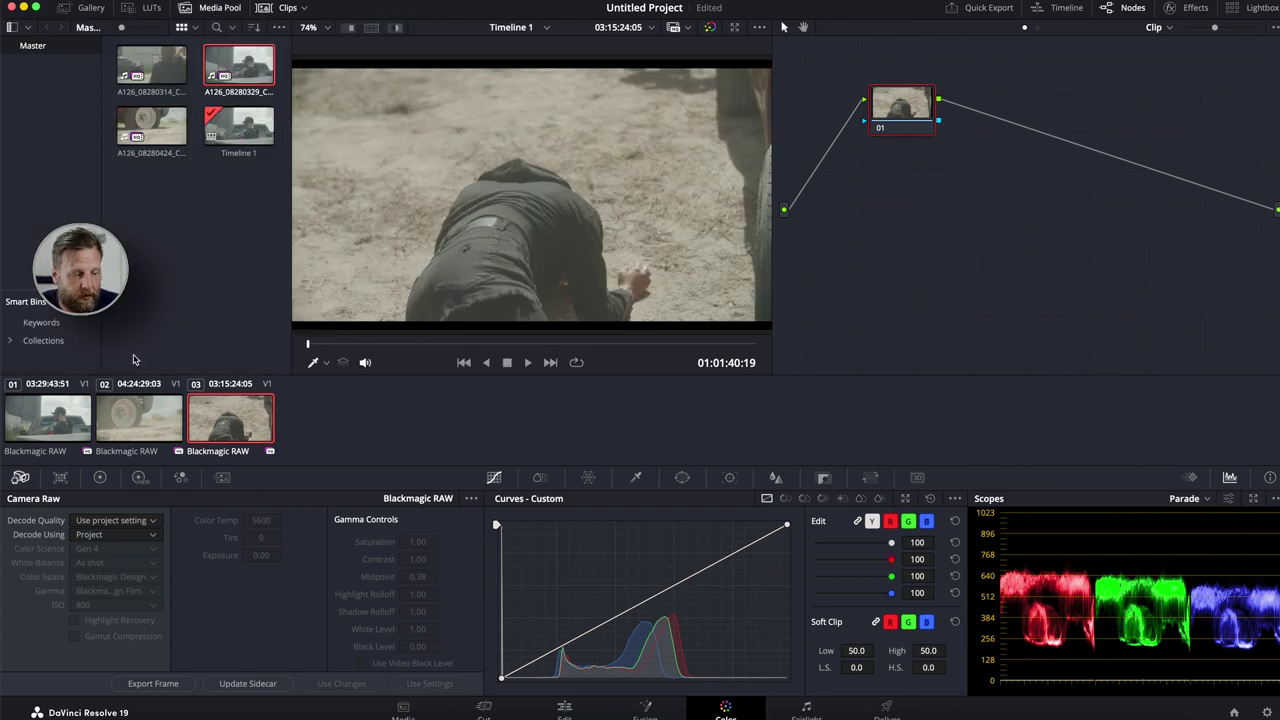
pyautogui.click(565, 705)
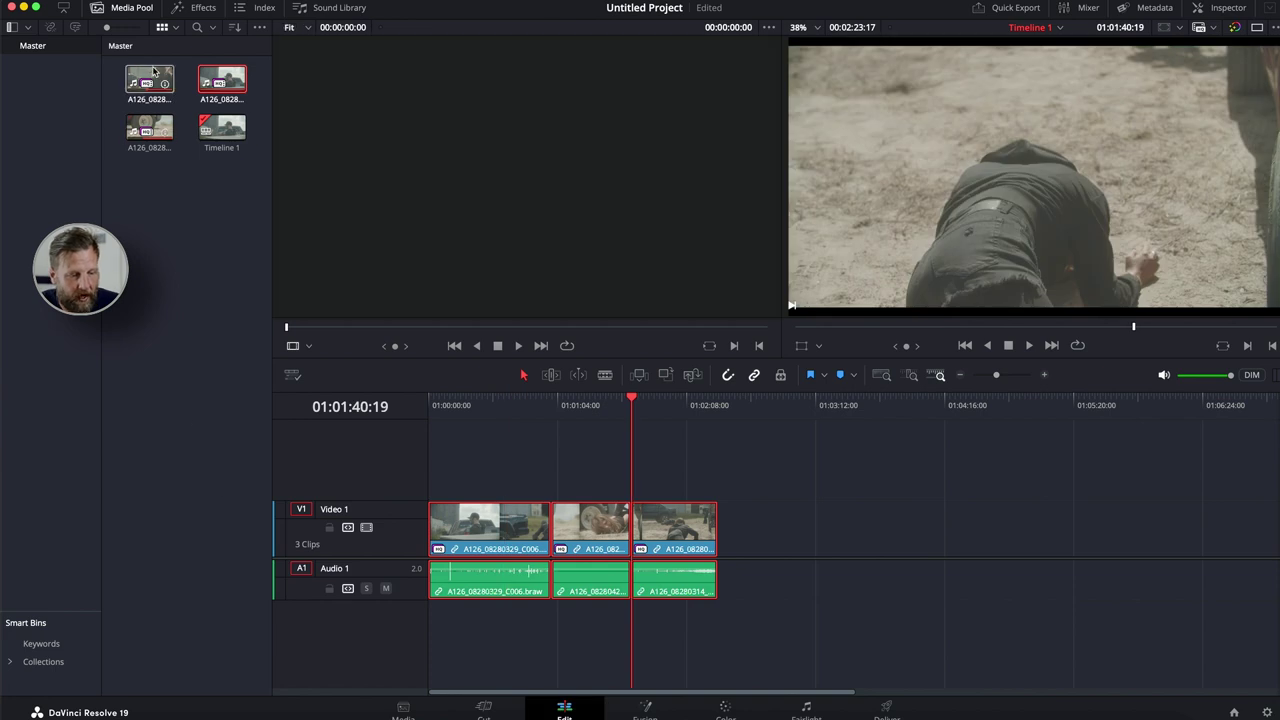
pyautogui.moveTo(229, 139)
pyautogui.mouseDown()
pyautogui.moveTo(205, 125)
pyautogui.moveTo(662, 528)
pyautogui.moveTo(773, 573)
pyautogui.moveTo(634, 412)
pyautogui.moveTo(287, 320)
pyautogui.moveTo(222, 127)
pyautogui.mouseUp()
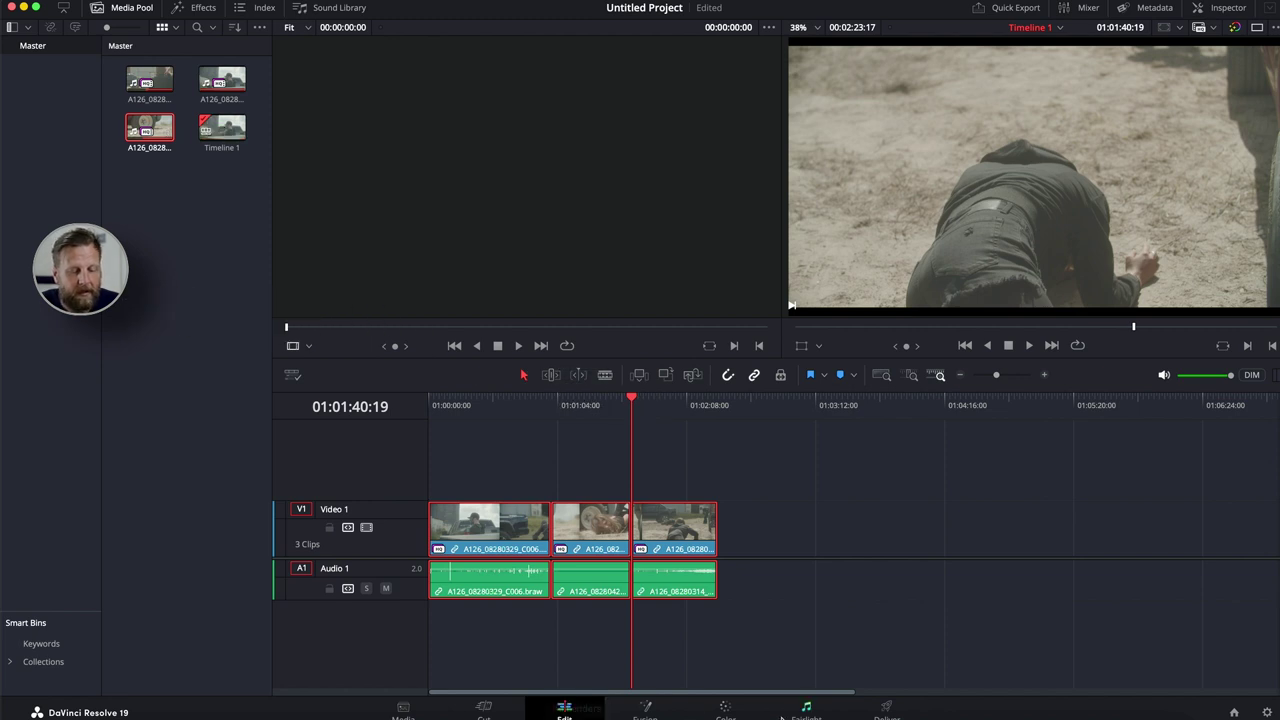
pyautogui.click(725, 710)
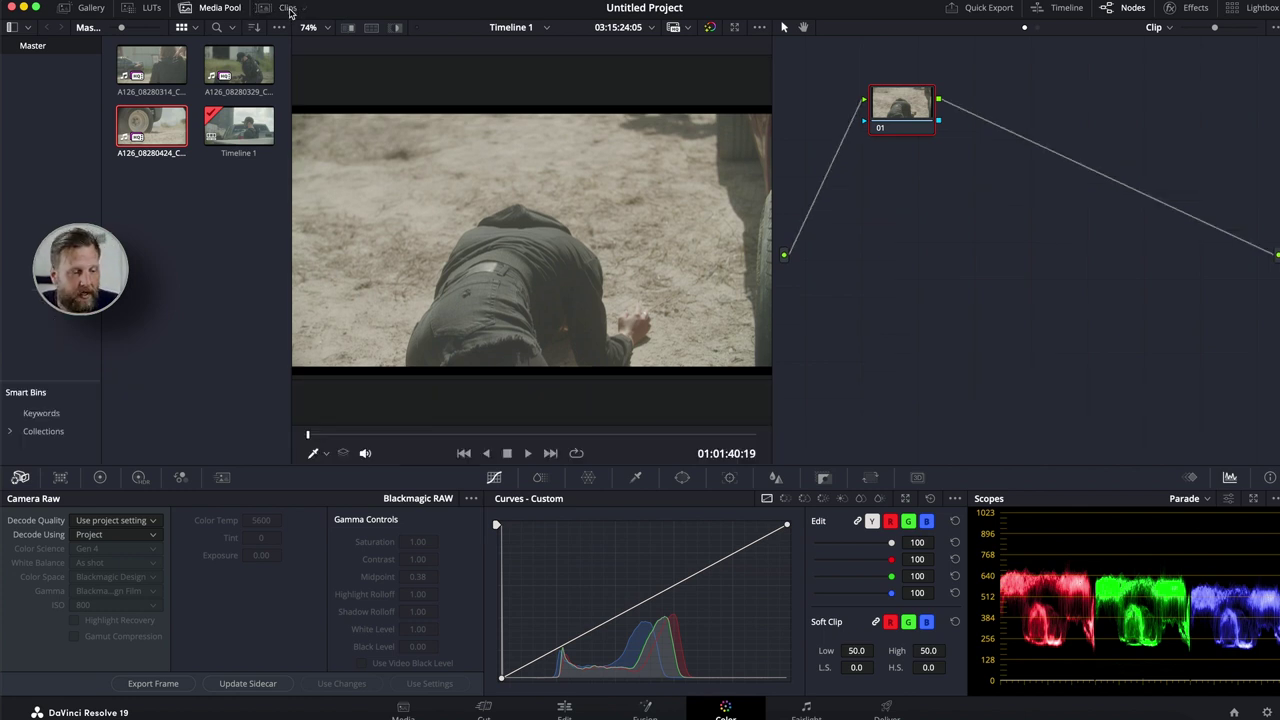
# Hide the Media Pool to widen the viewer, keeping the clip strip visible.
pyautogui.click(288, 8)
pyautogui.click(288, 8)
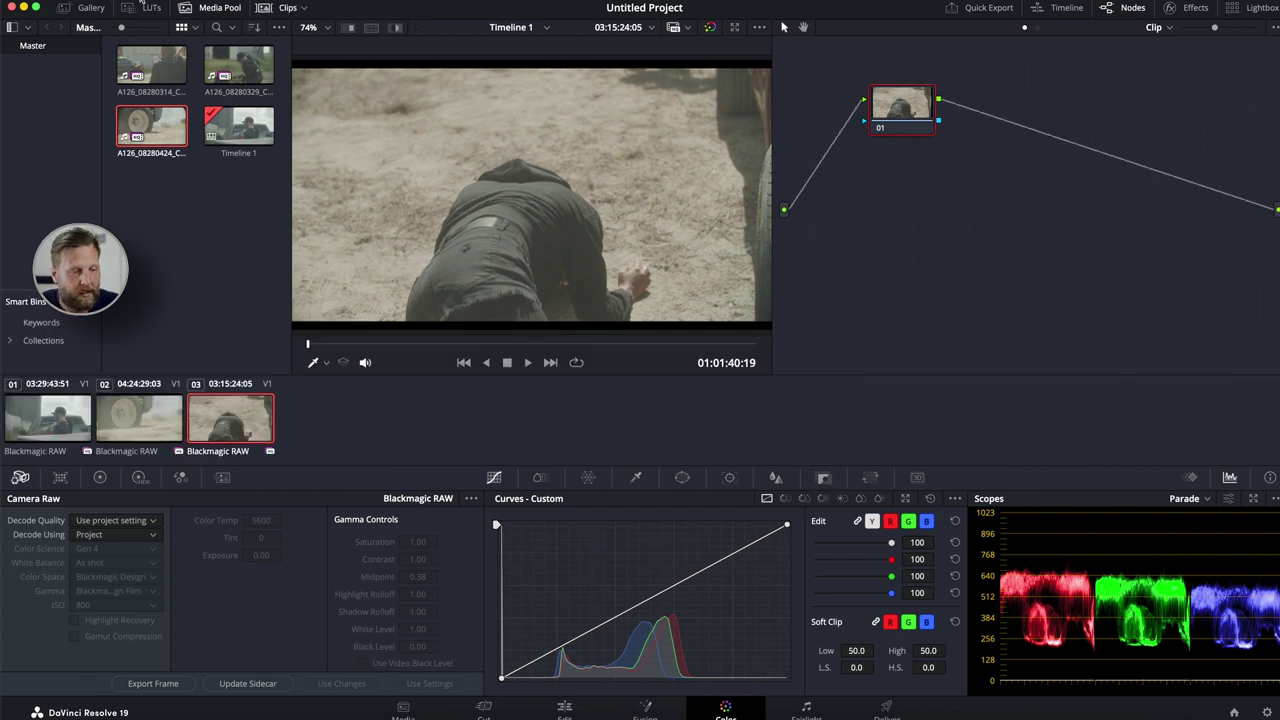
pyautogui.click(212, 8)
pyautogui.click(284, 8)
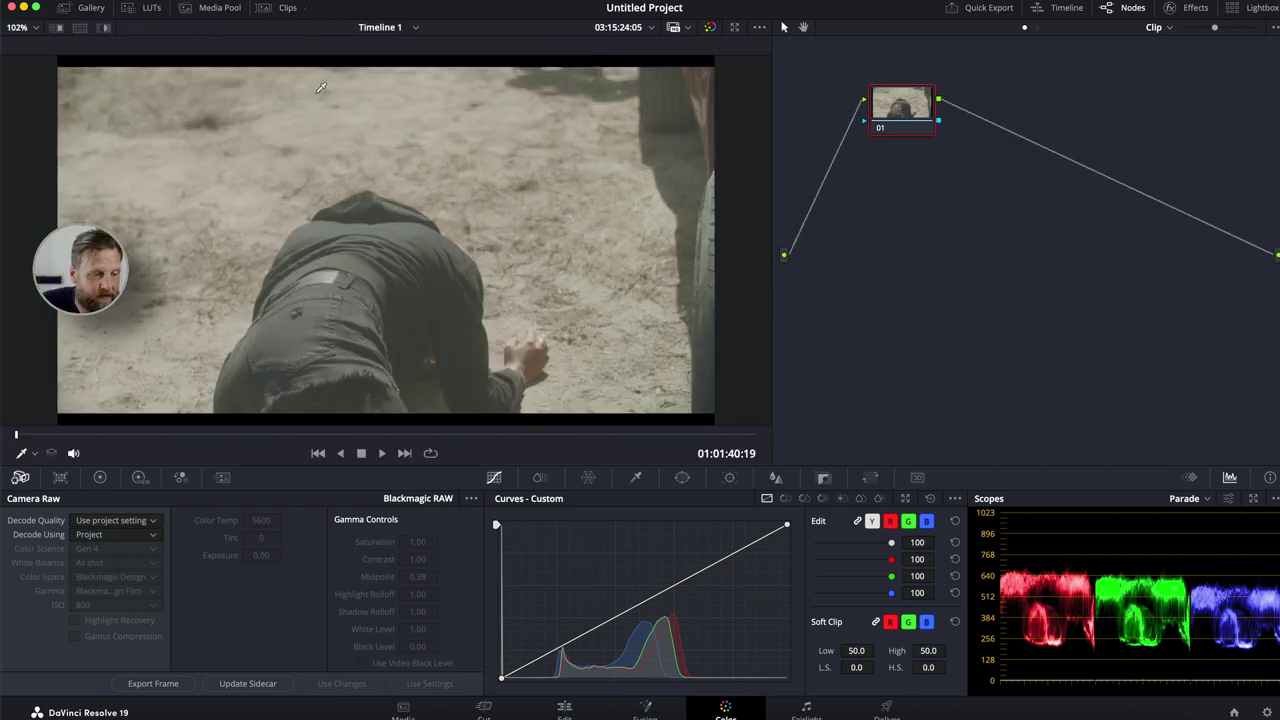
pyautogui.click(287, 7)
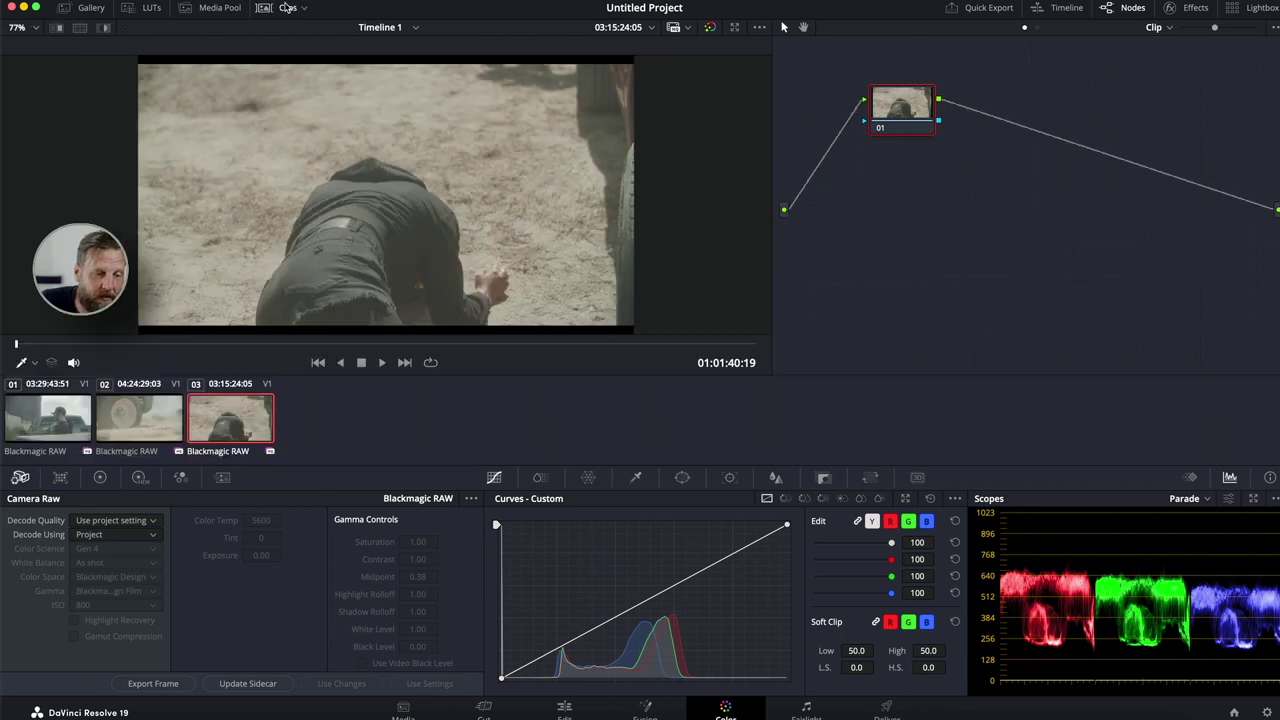
# Preview clips 01–03, then move the Edit page playhead to 01:00:44:08 and return to Color.
pyautogui.click(143, 413)
pyautogui.click(69, 416)
pyautogui.click(158, 406)
pyautogui.click(222, 431)
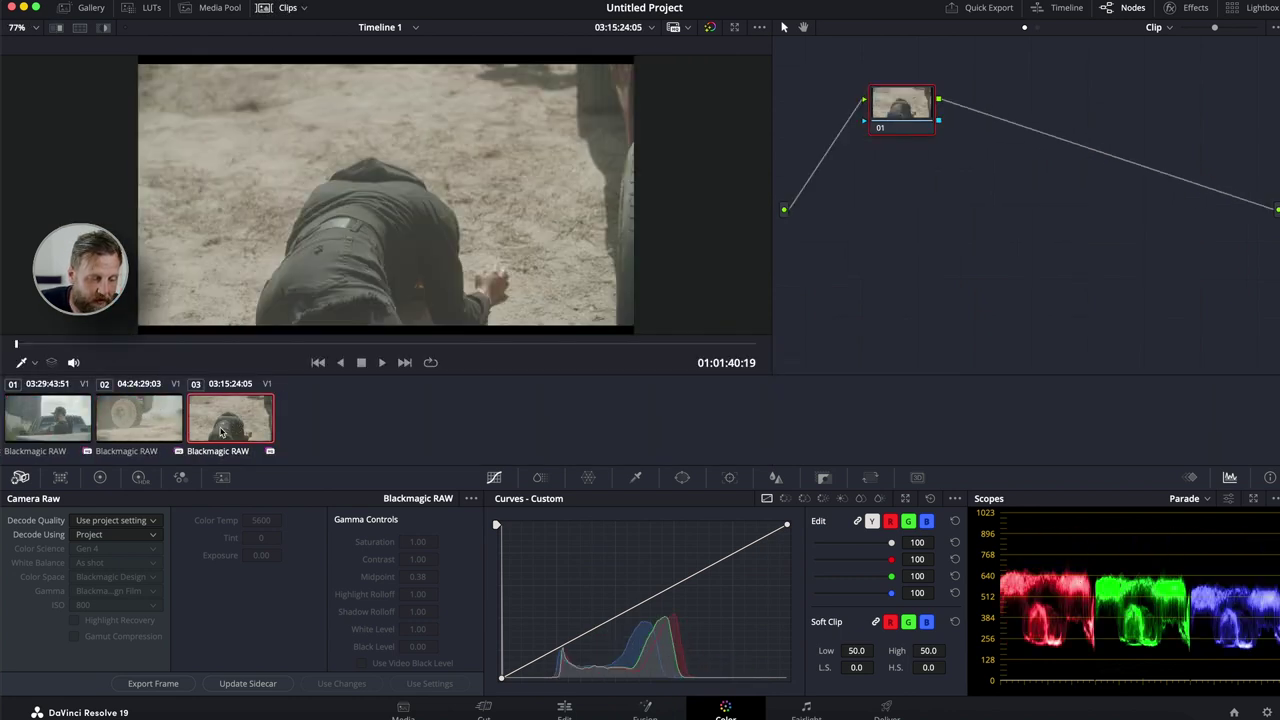
pyautogui.click(564, 706)
pyautogui.moveTo(684, 400); pyautogui.dragTo(621, 430)
pyautogui.click(740, 706)
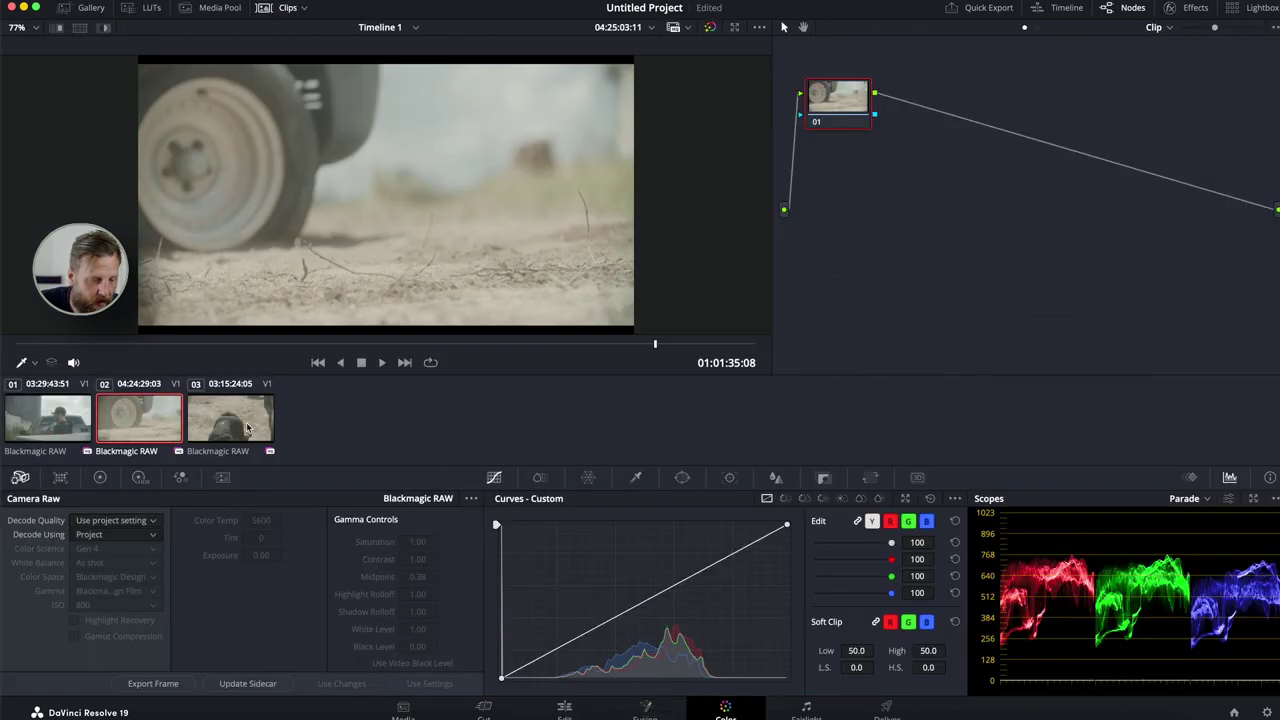
# Step through clips 01–03, then scrub clip 03 forward to 01:02:12:03.
pyautogui.click(250, 430)
pyautogui.click(75, 418)
pyautogui.click(132, 418)
pyautogui.click(217, 420)
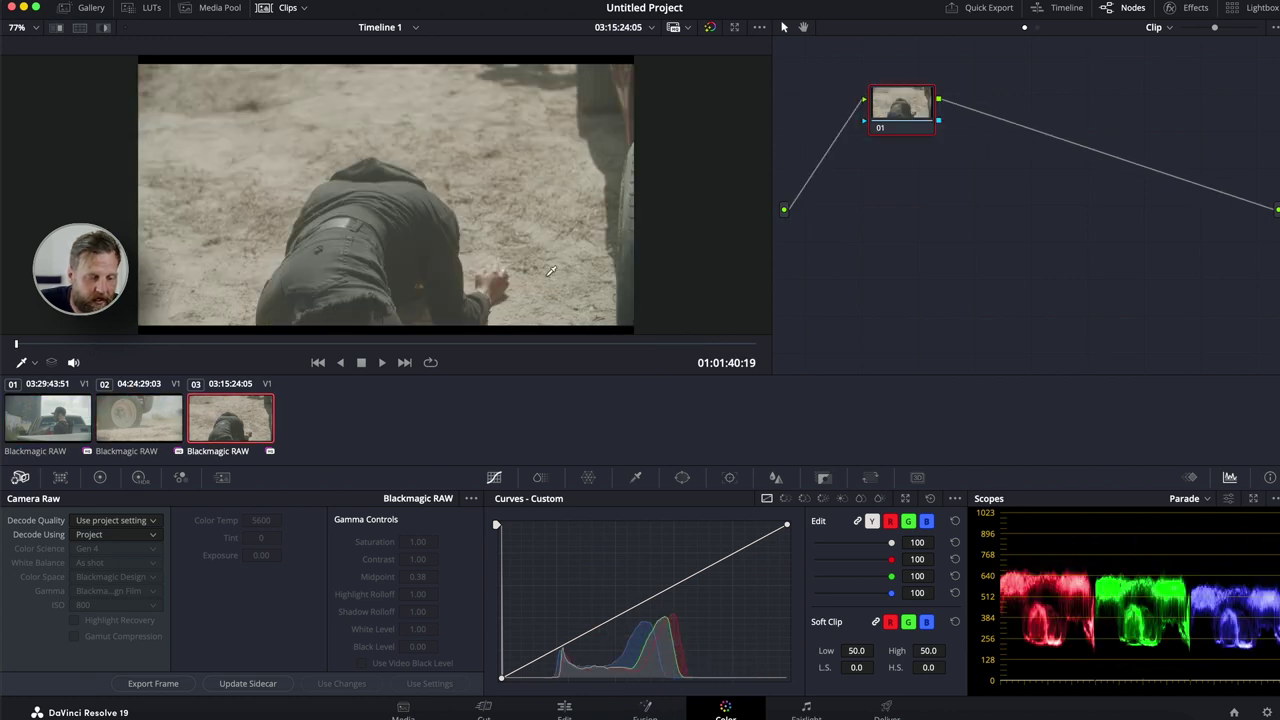
pyautogui.moveTo(123, 350); pyautogui.dragTo(229, 346)
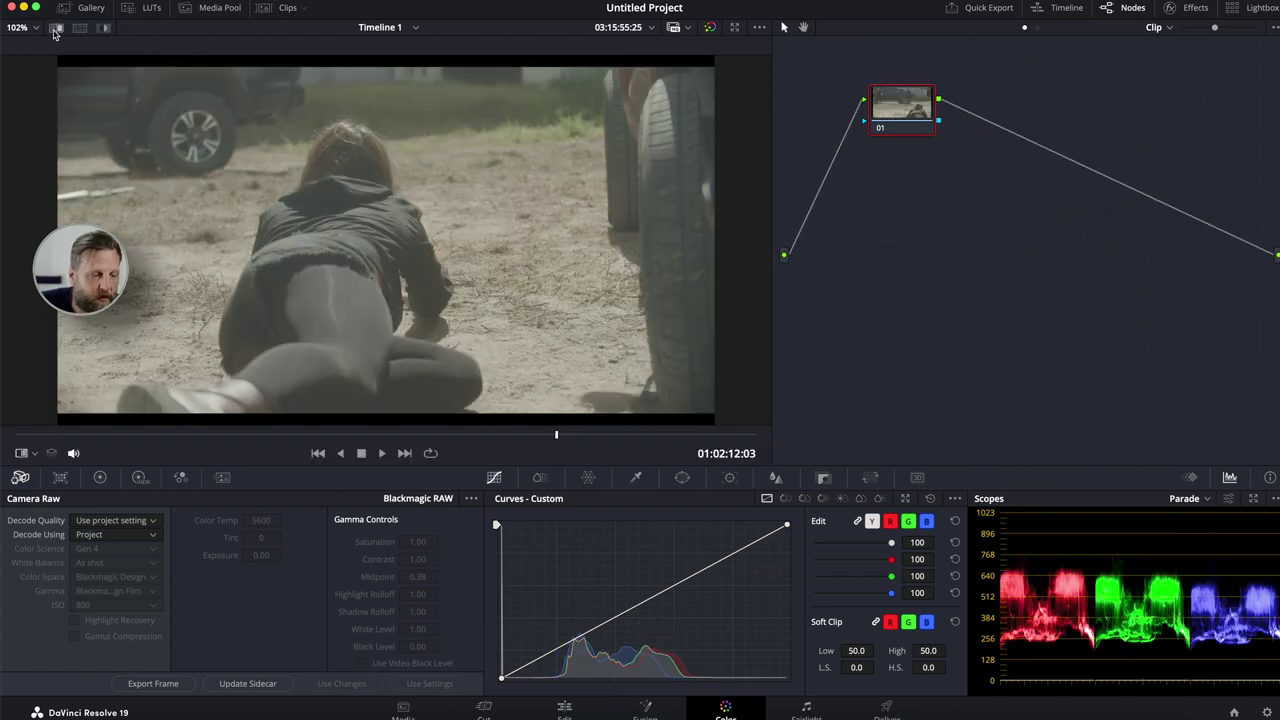
# Try a wipe comparison against clip 02, then turn it off.
pyautogui.click(56, 29)
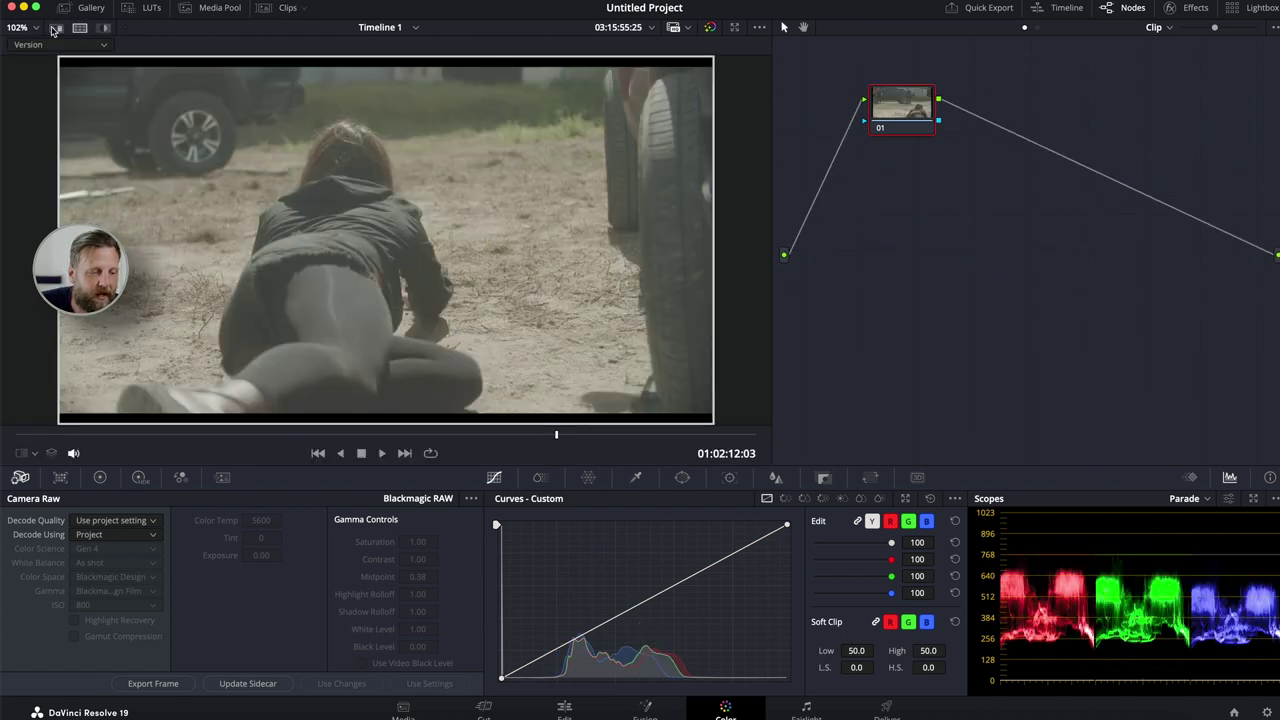
pyautogui.click(266, 9)
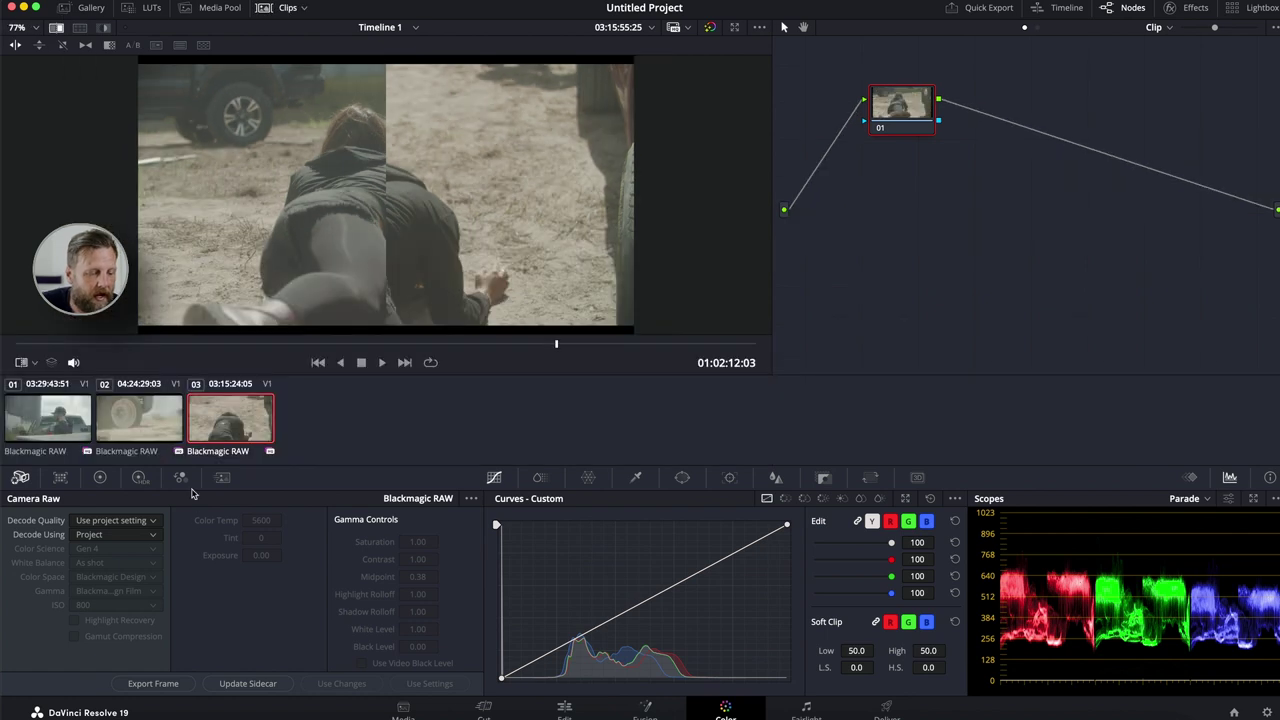
pyautogui.keyDown('super'); pyautogui.click(166, 426); pyautogui.keyUp('super')
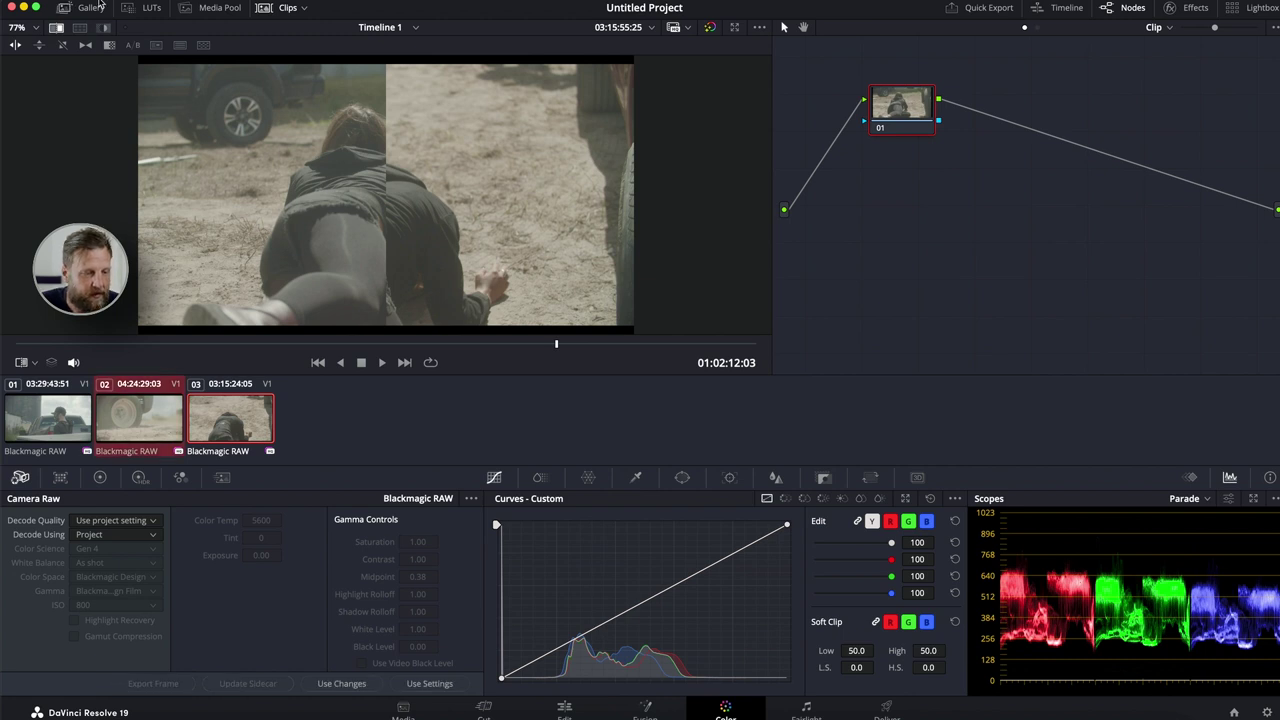
pyautogui.click(57, 27)
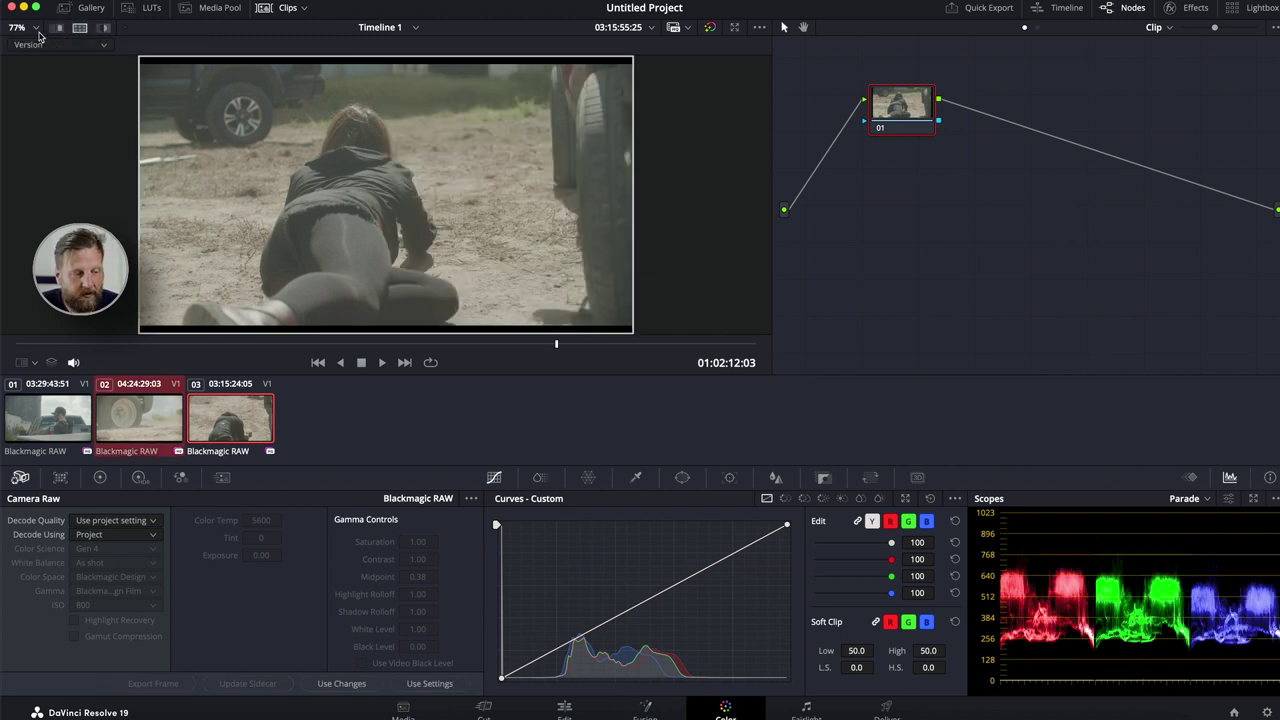
# Show the selected clips side by side, parked at frame 01:02:08:08.
pyautogui.click(103, 46)
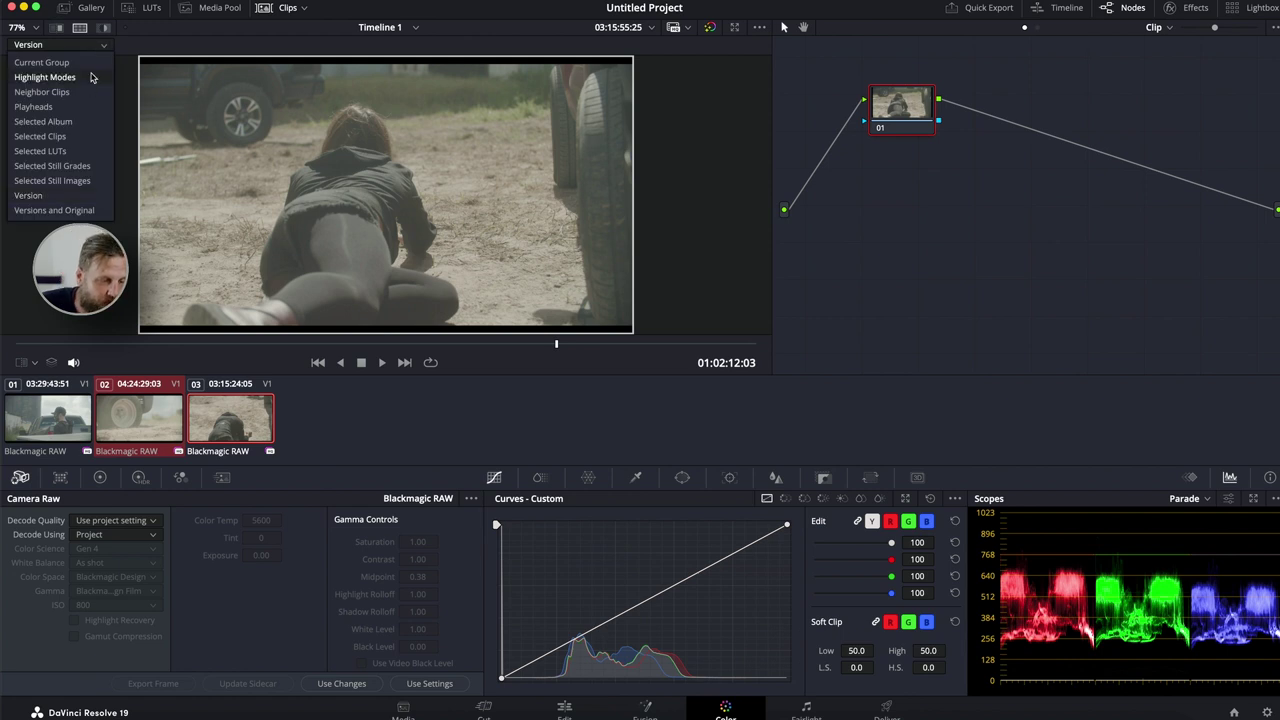
pyautogui.click(40, 136)
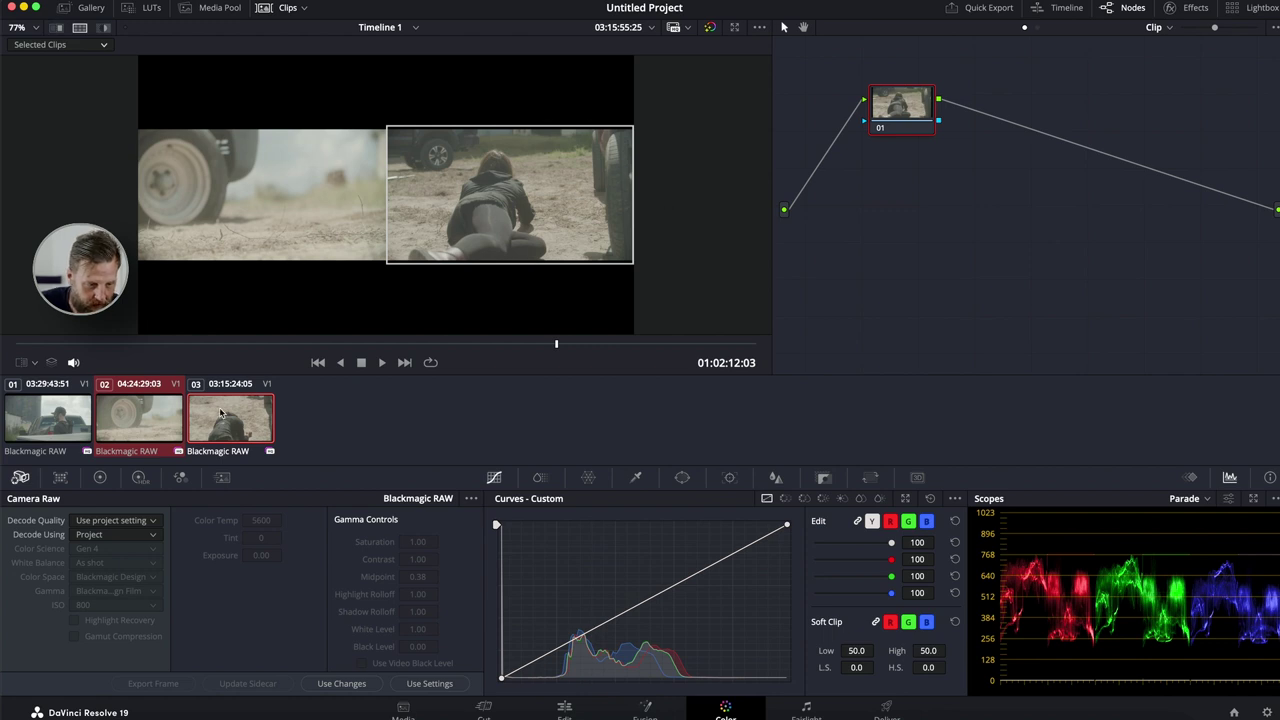
pyautogui.moveTo(412, 345); pyautogui.dragTo(491, 346)
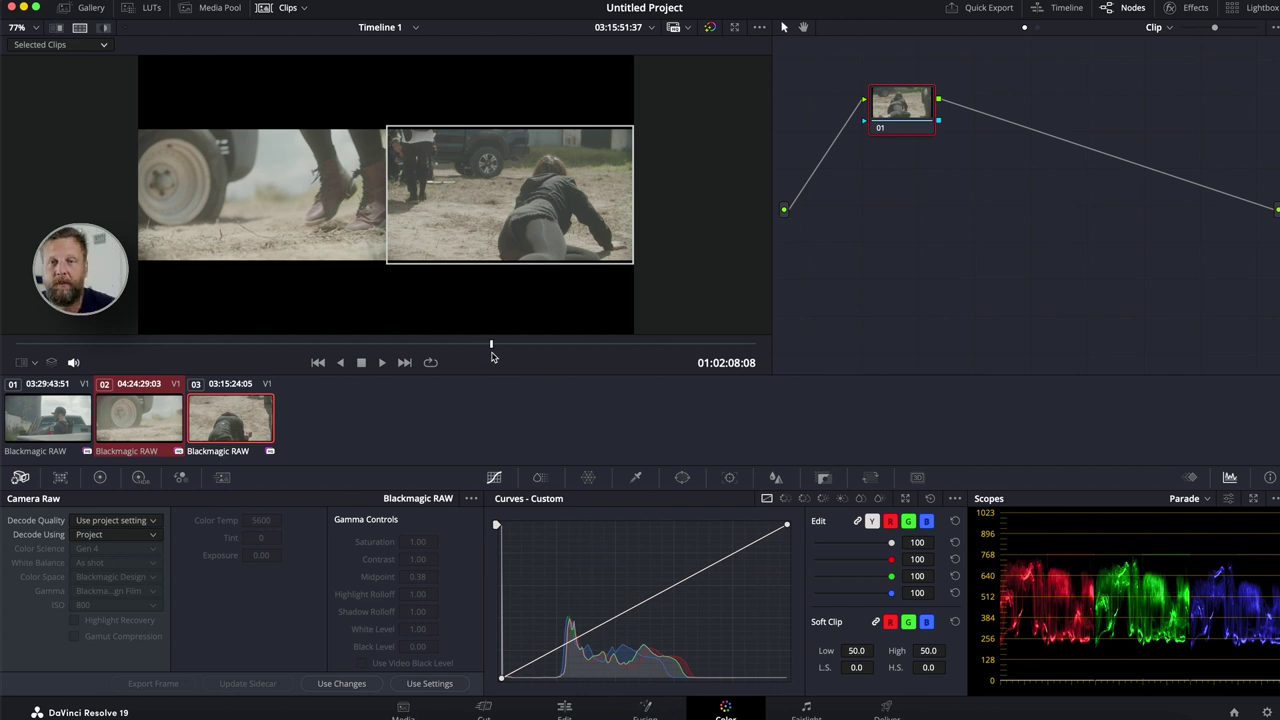
pyautogui.click(60, 44)
pyautogui.press('Escape')
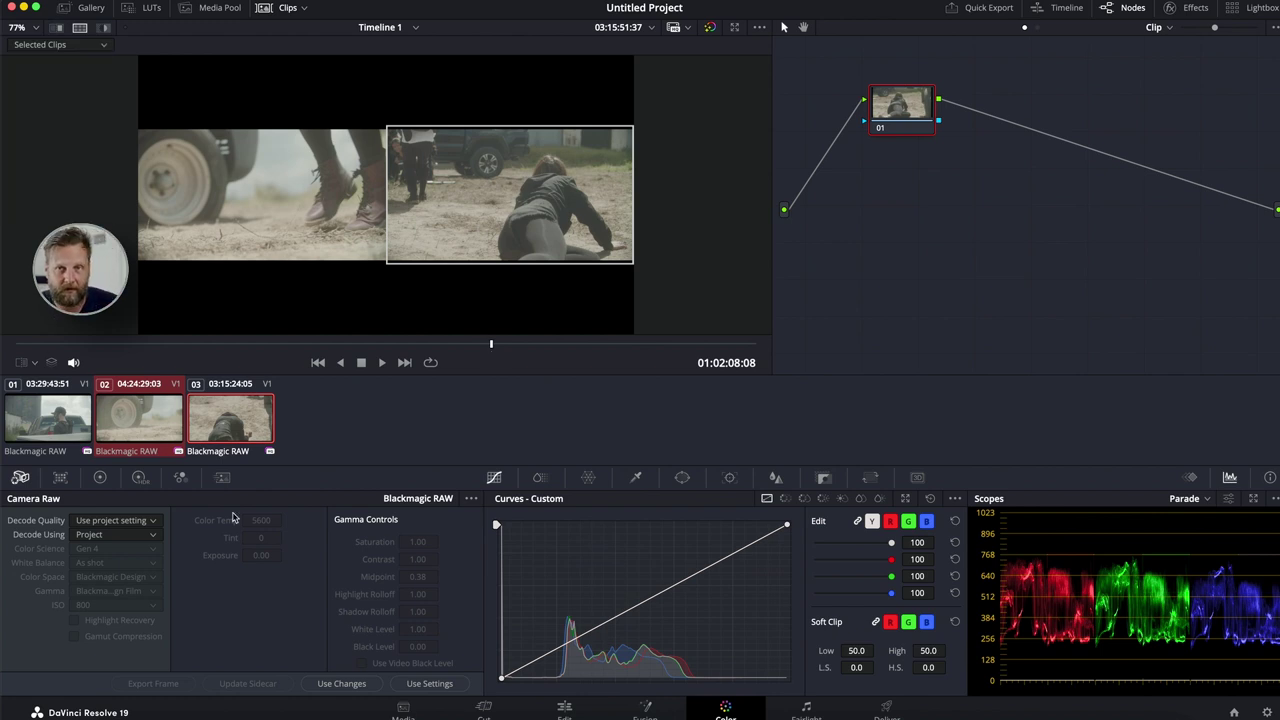
# Open the Gallery on the Stills 1 album, starting then cancelling a still import.
pyautogui.click(68, 8)
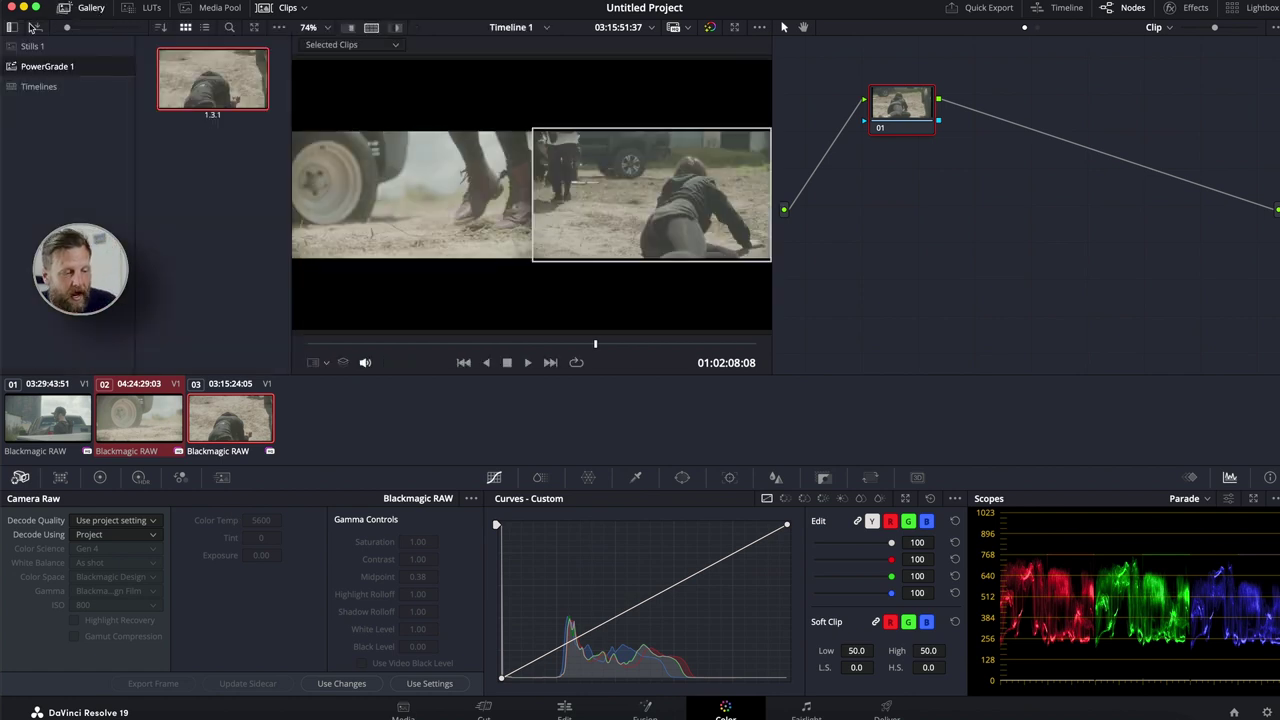
pyautogui.click(32, 46)
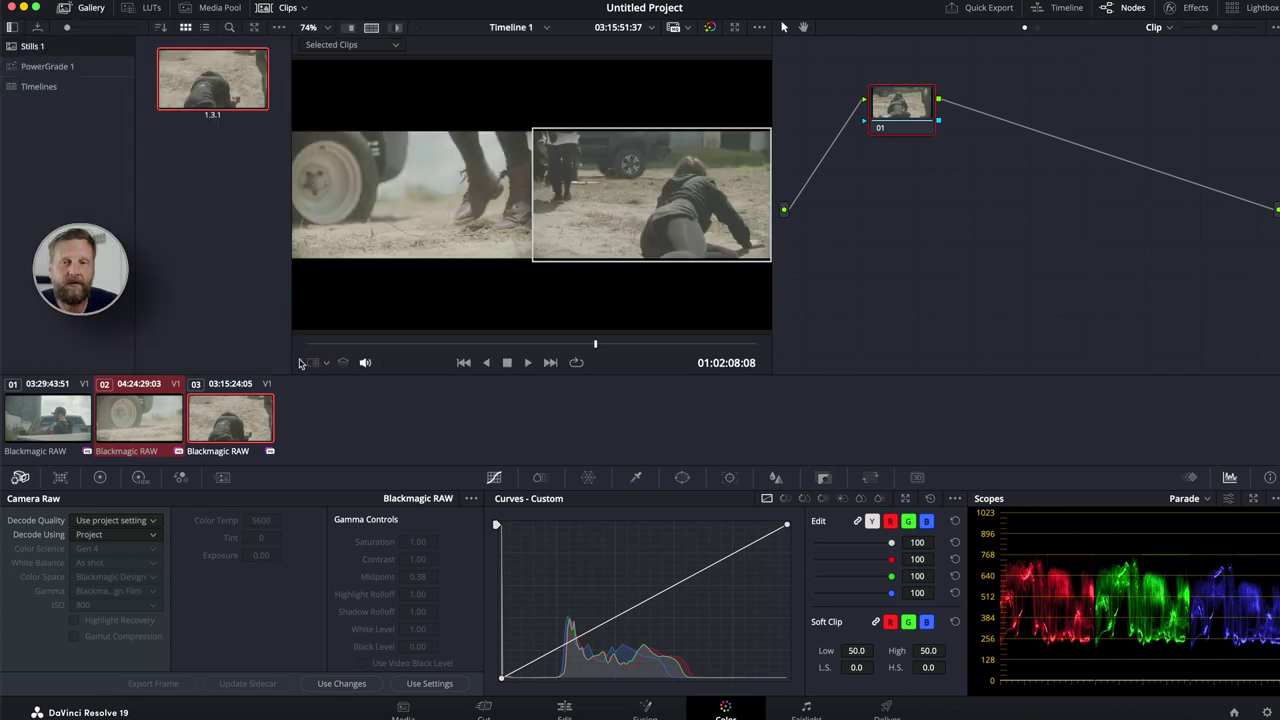
pyautogui.rightClick(230, 253)
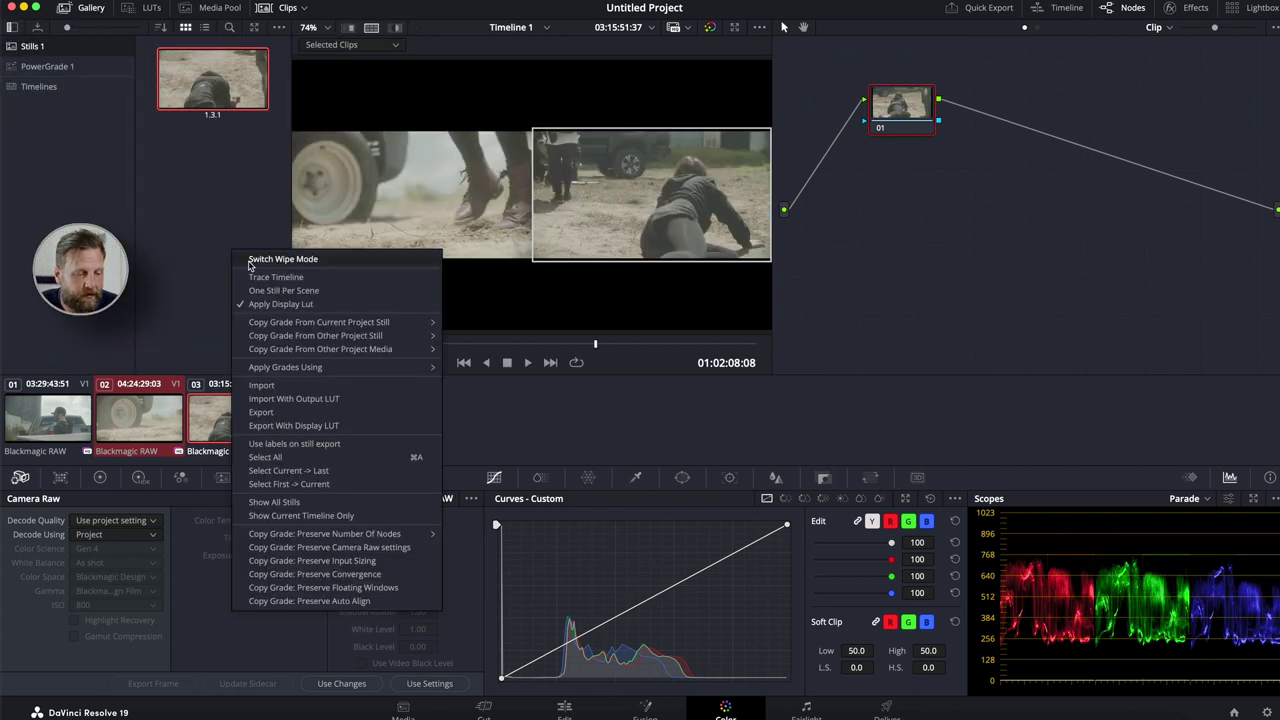
pyautogui.click(293, 388)
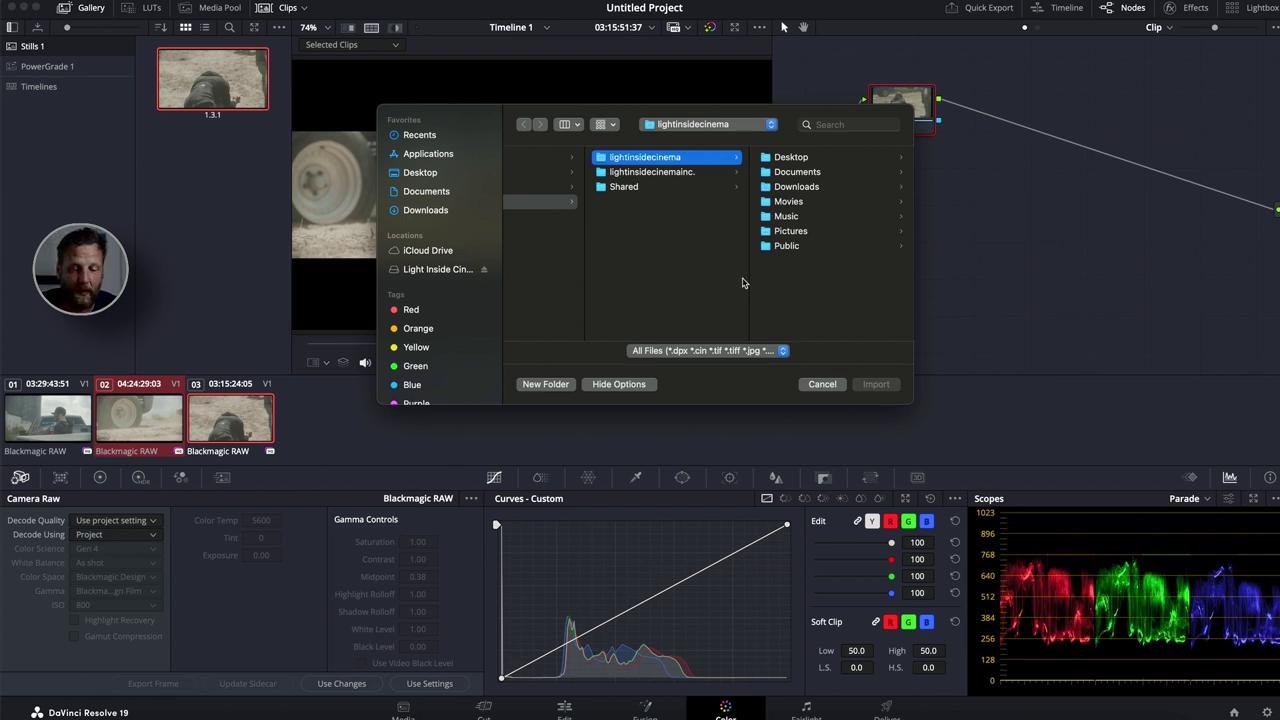
pyautogui.click(834, 384)
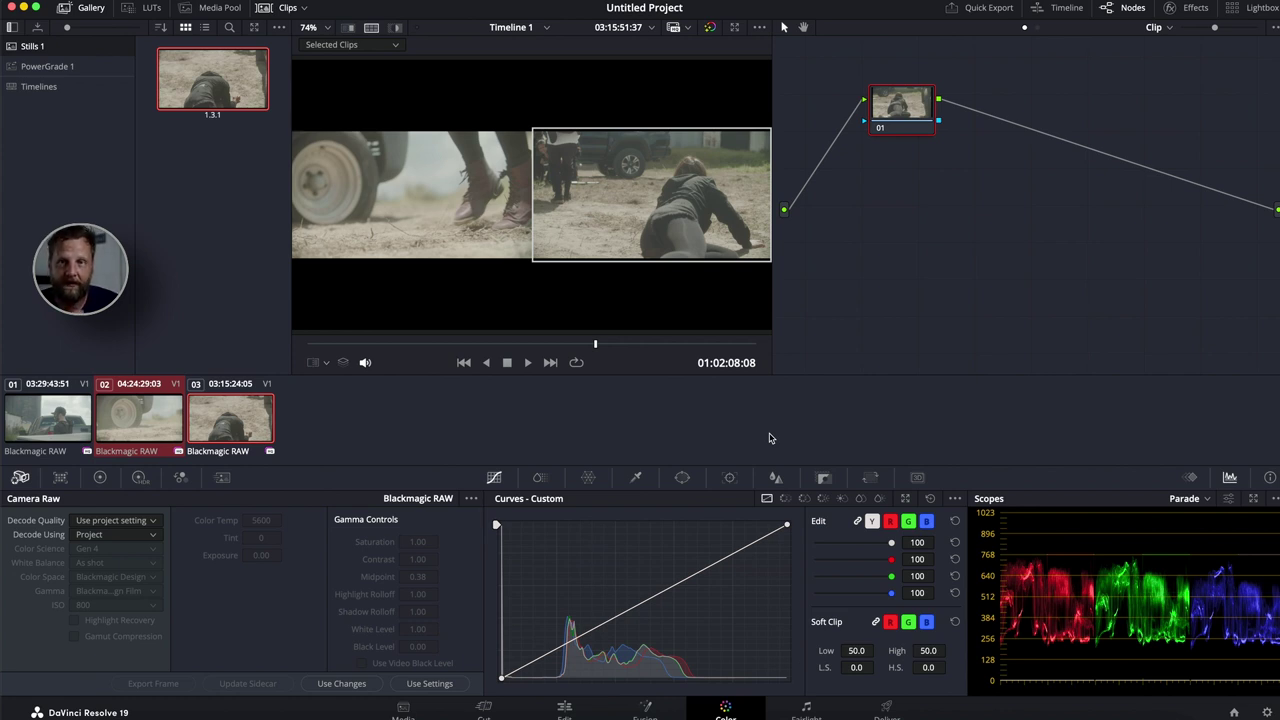
# Close the Gallery and try a wipe comparison, sliding the wipe line across the image.
pyautogui.click(82, 7)
pyautogui.click(80, 27)
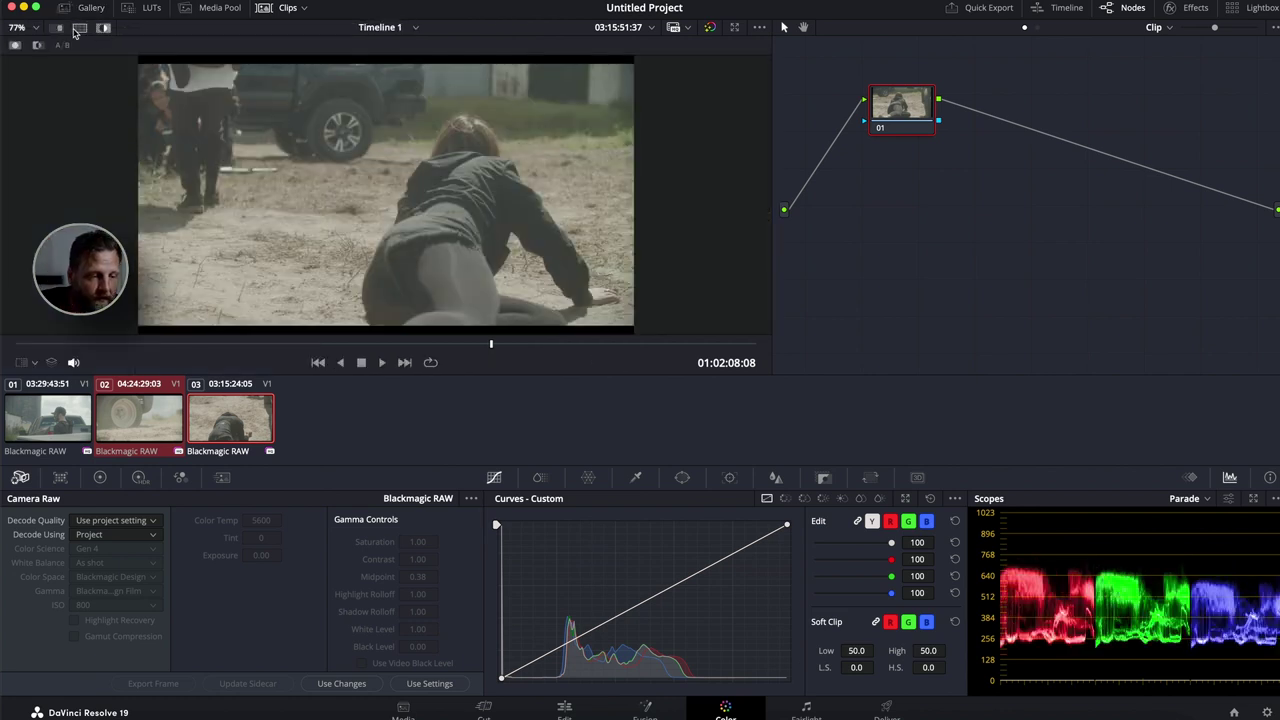
pyautogui.click(59, 27)
pyautogui.click(80, 27)
pyautogui.click(80, 27)
pyautogui.click(58, 27)
pyautogui.moveTo(388, 170); pyautogui.dragTo(227, 148)
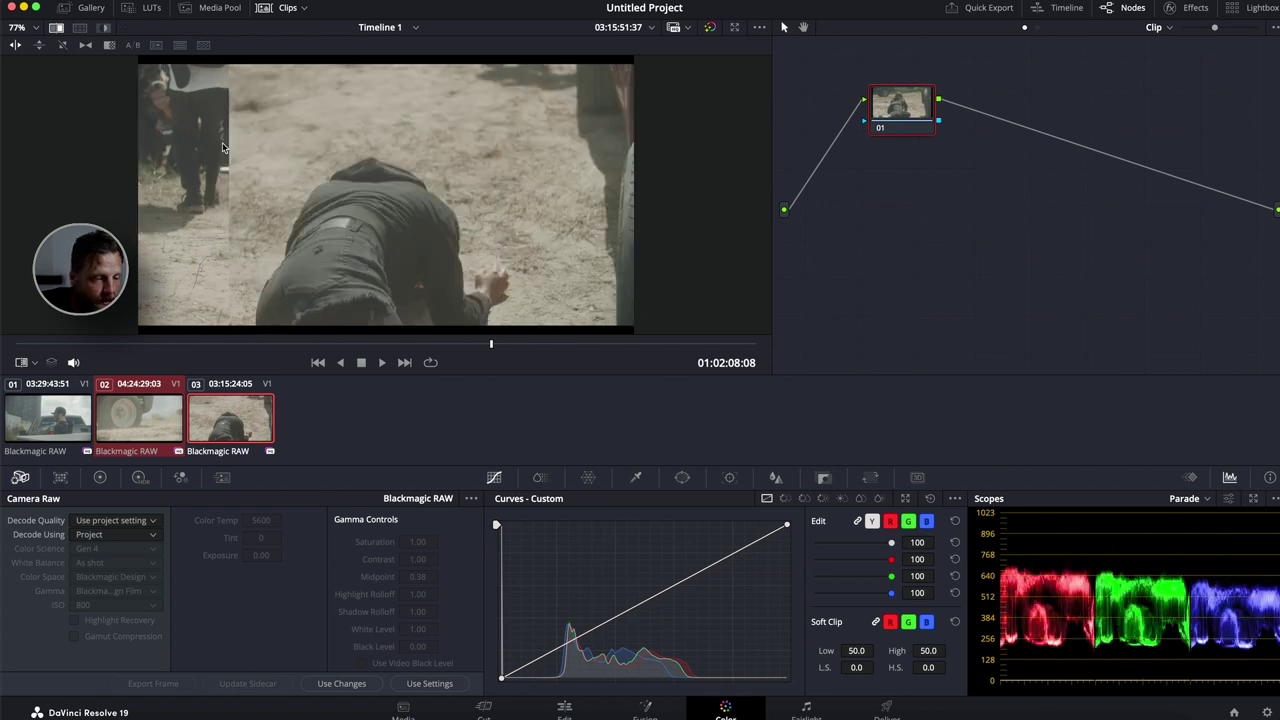
# Return the viewer from the side-by-side comparison to clip 03 alone.
pyautogui.click(80, 27)
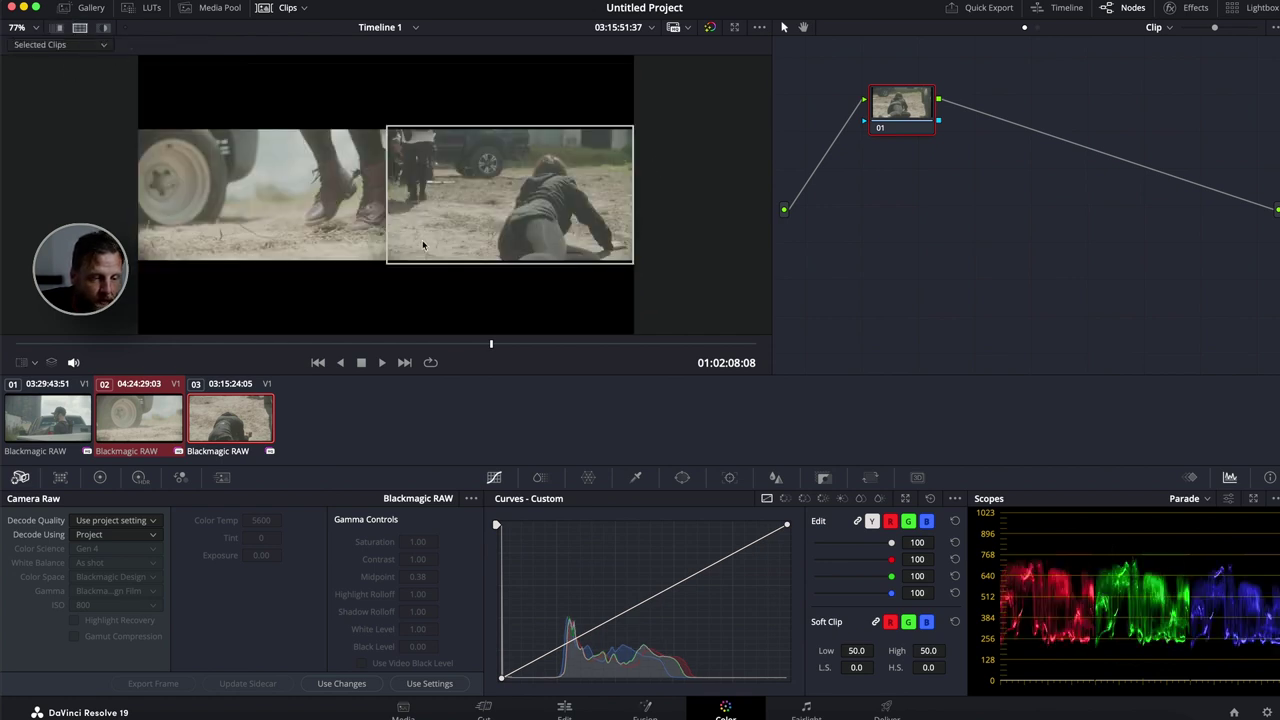
pyautogui.click(101, 29)
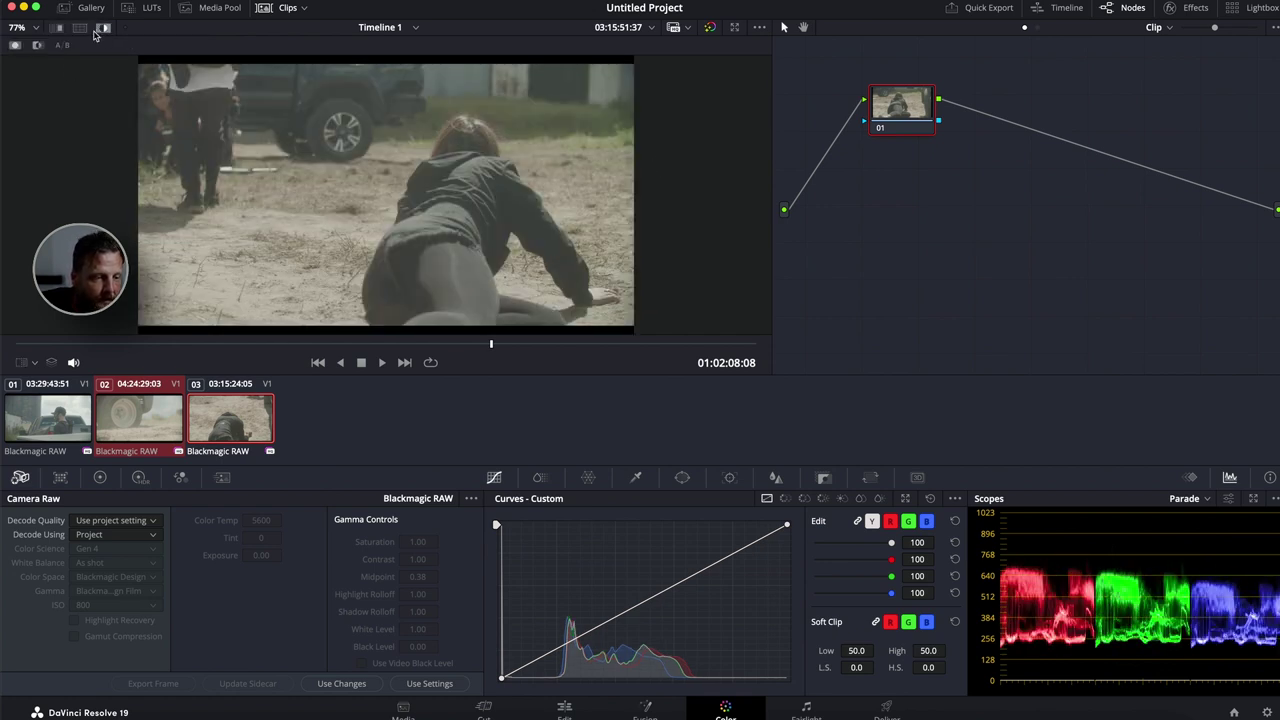
pyautogui.click(105, 29)
pyautogui.click(105, 29)
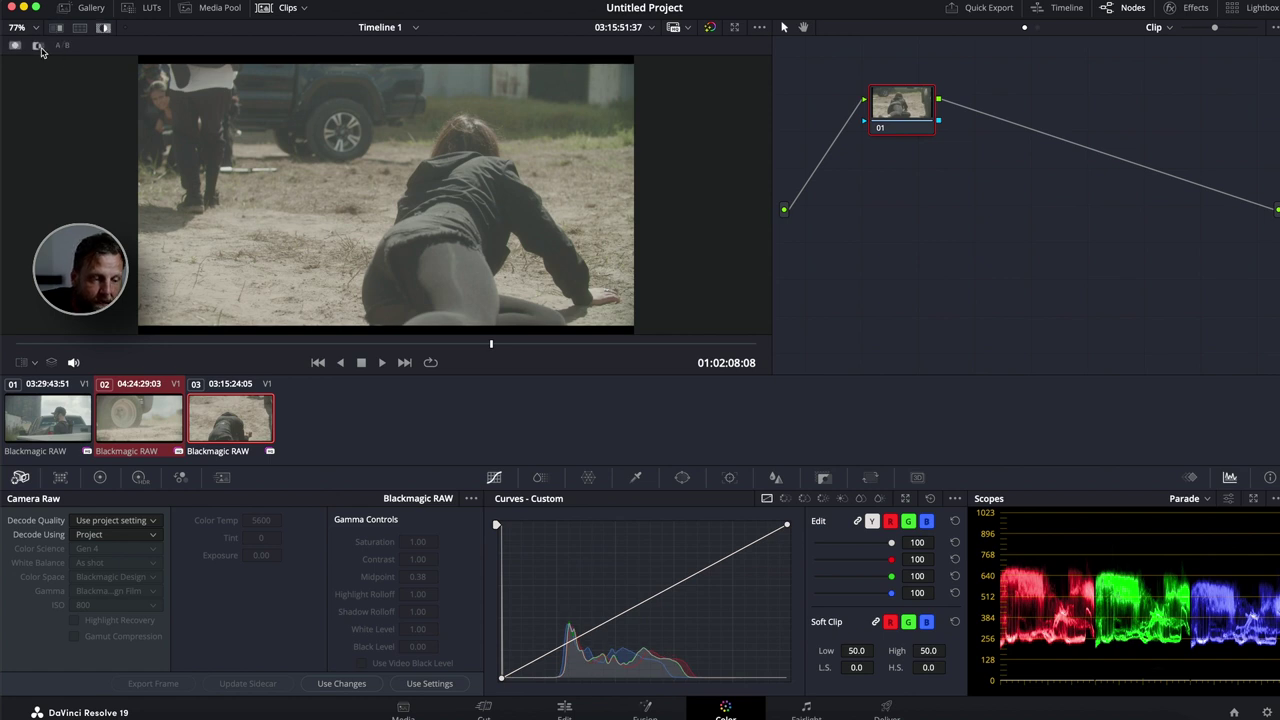
# Set proxy playback to Disable All Proxies.
pyautogui.click(687, 28)
pyautogui.click(687, 30)
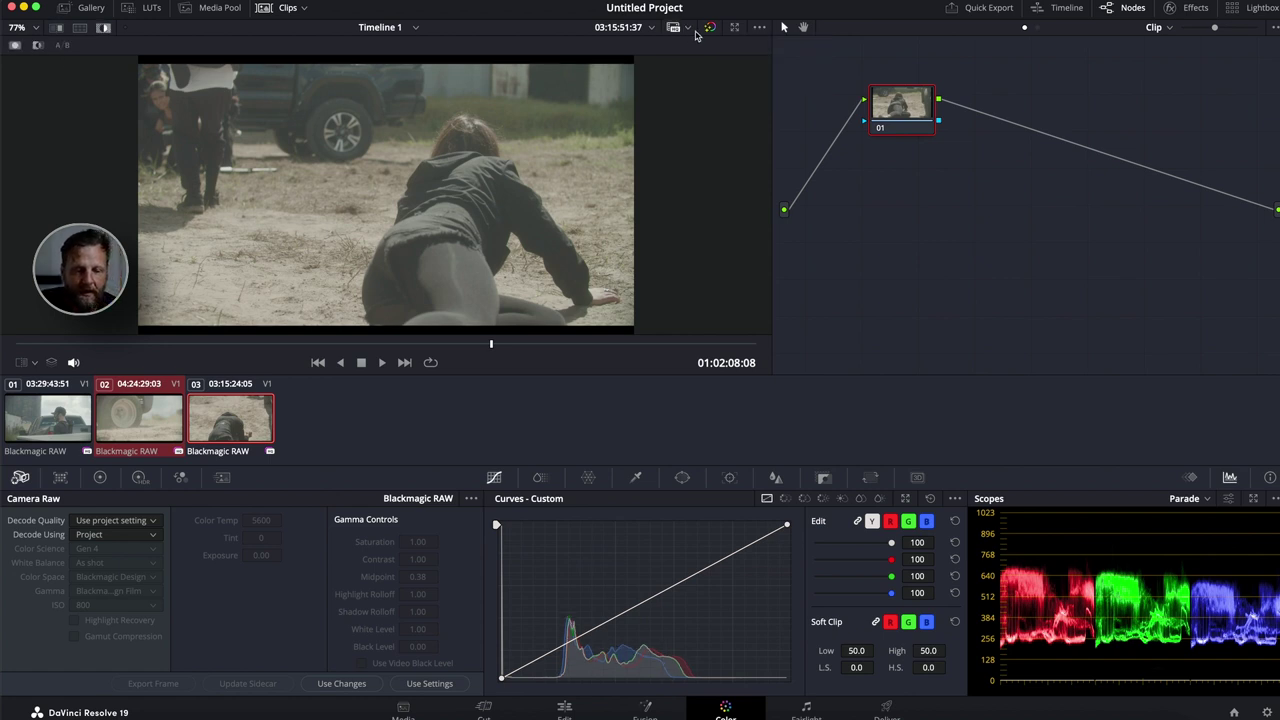
pyautogui.click(687, 30)
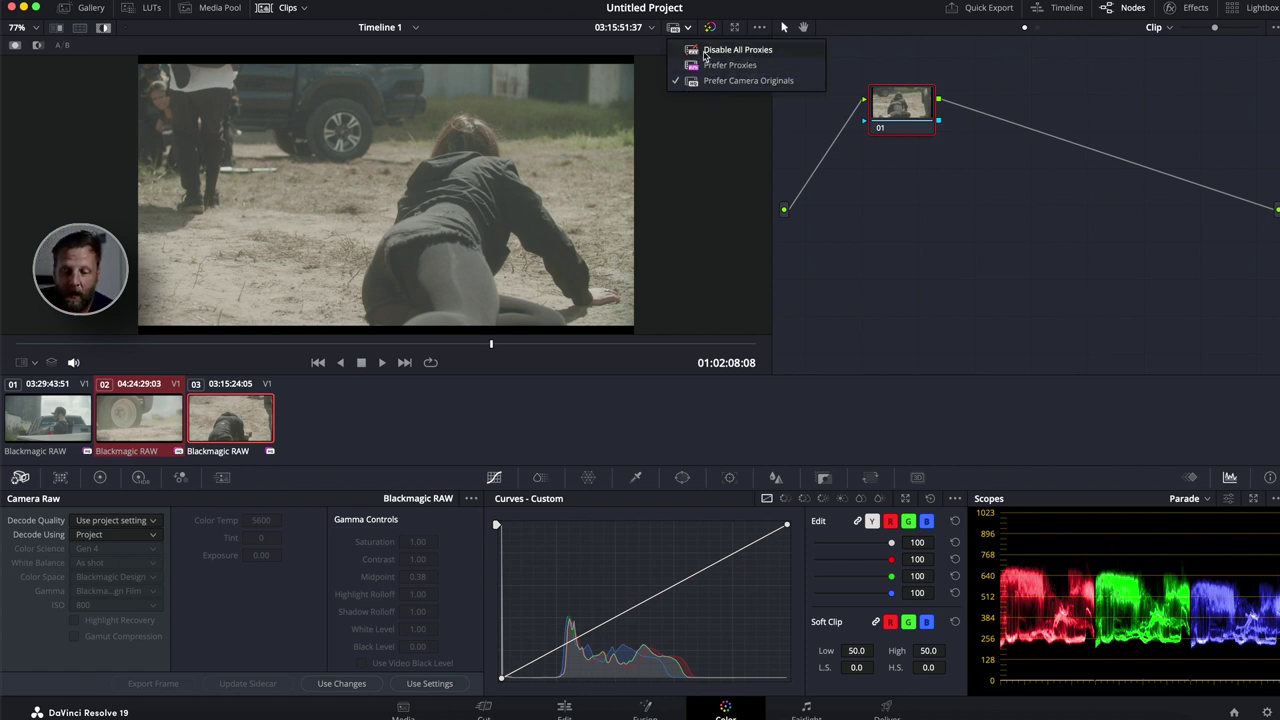
pyautogui.click(695, 51)
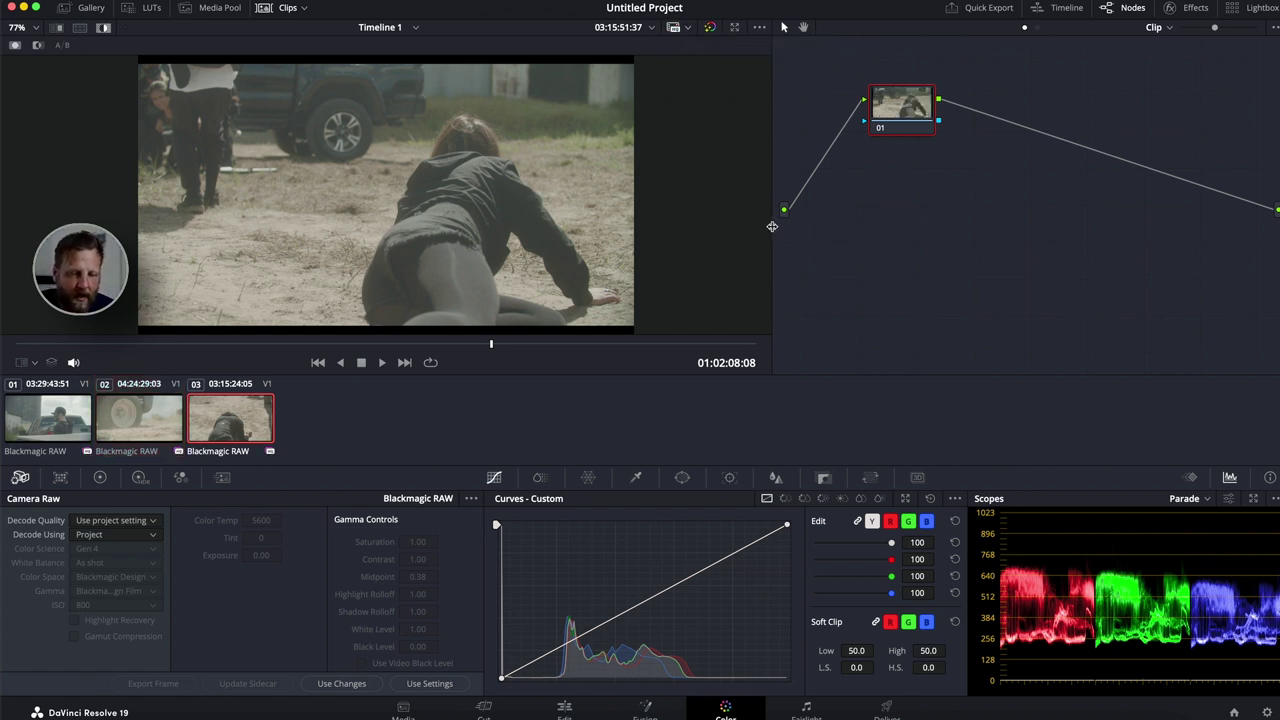
# Widen the node graph, position node 01, and add serial node 02 to its lower right.
pyautogui.moveTo(771, 222); pyautogui.dragTo(634, 230)
pyautogui.moveTo(771, 123); pyautogui.dragTo(745, 120)
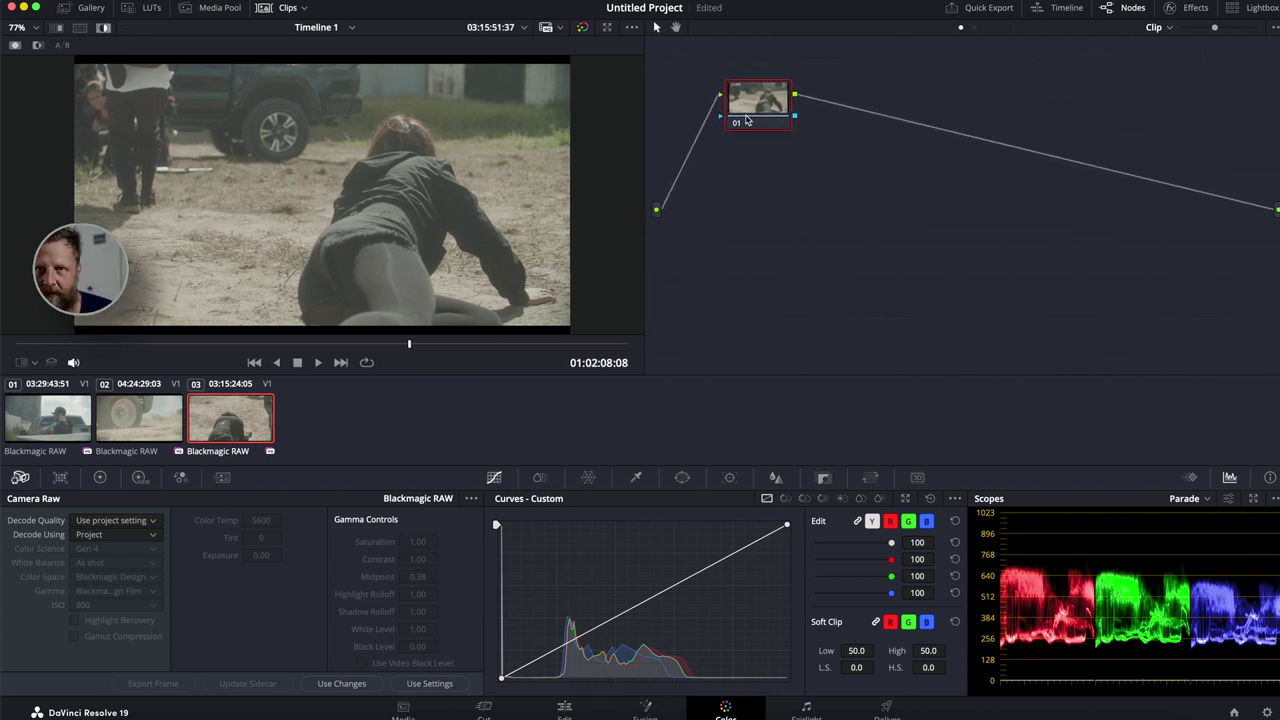
pyautogui.moveTo(745, 120); pyautogui.dragTo(742, 91)
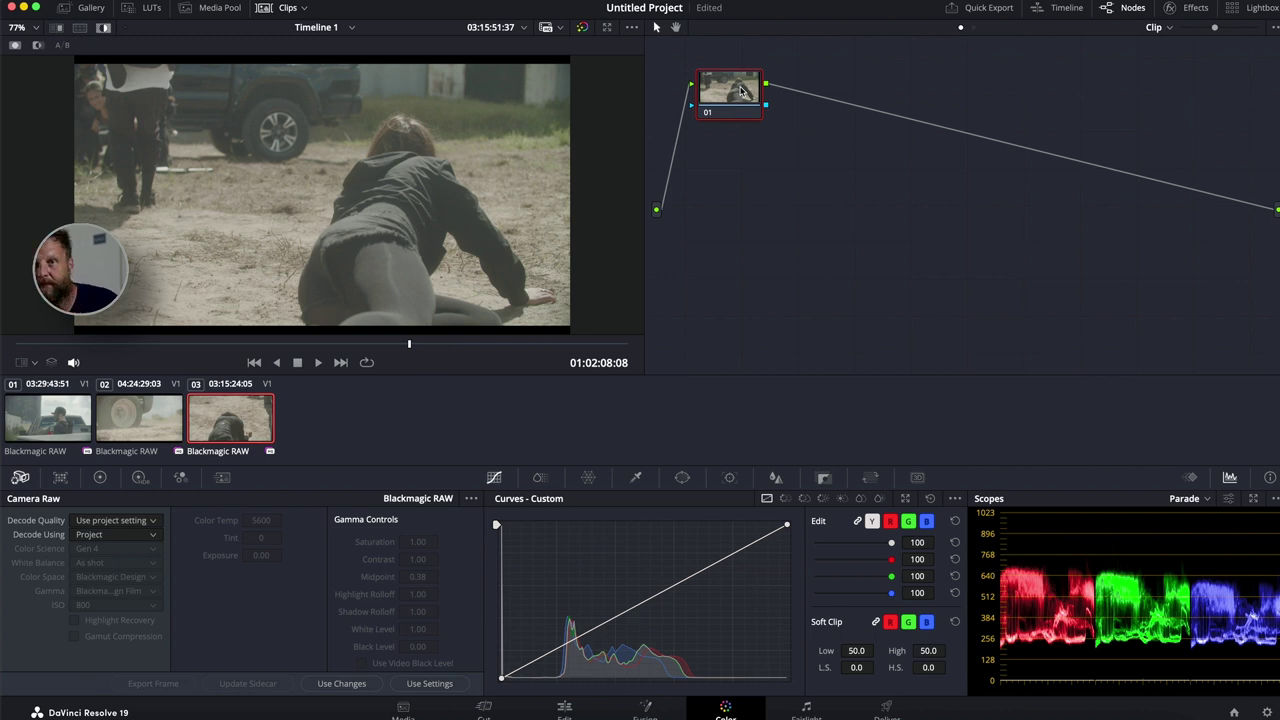
pyautogui.moveTo(742, 91); pyautogui.dragTo(745, 95)
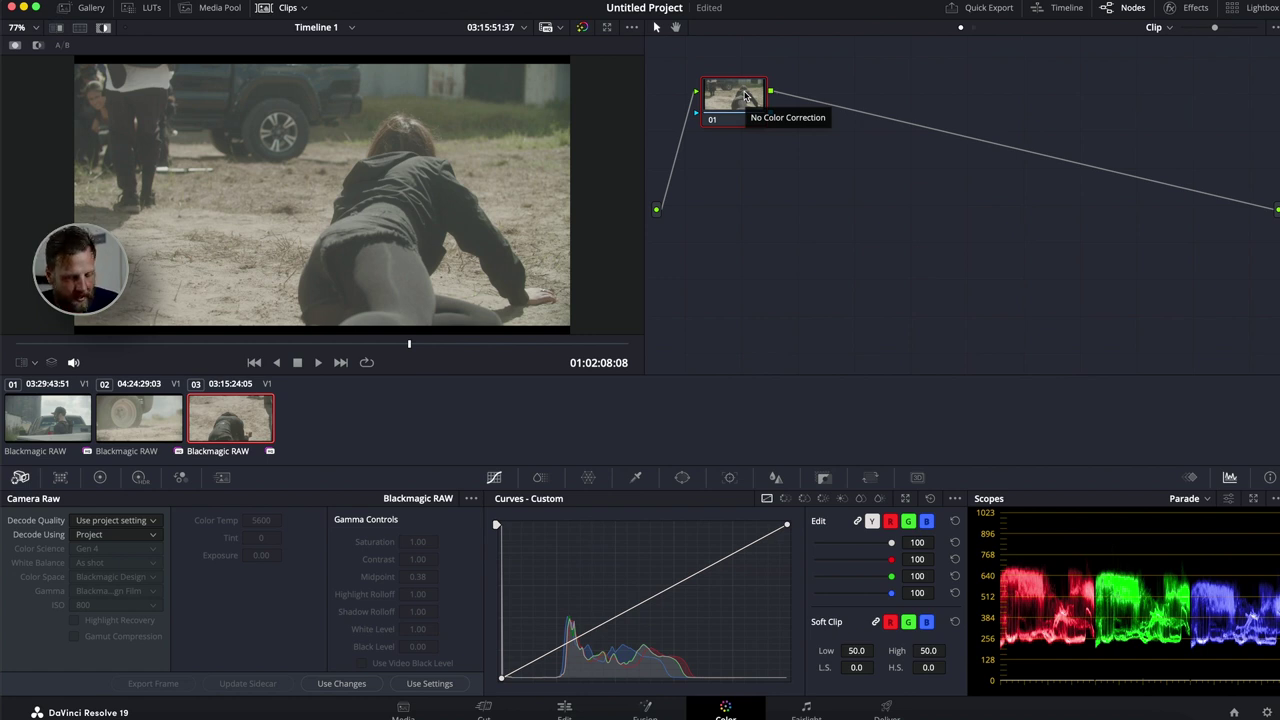
pyautogui.hotkey('alt', 's')
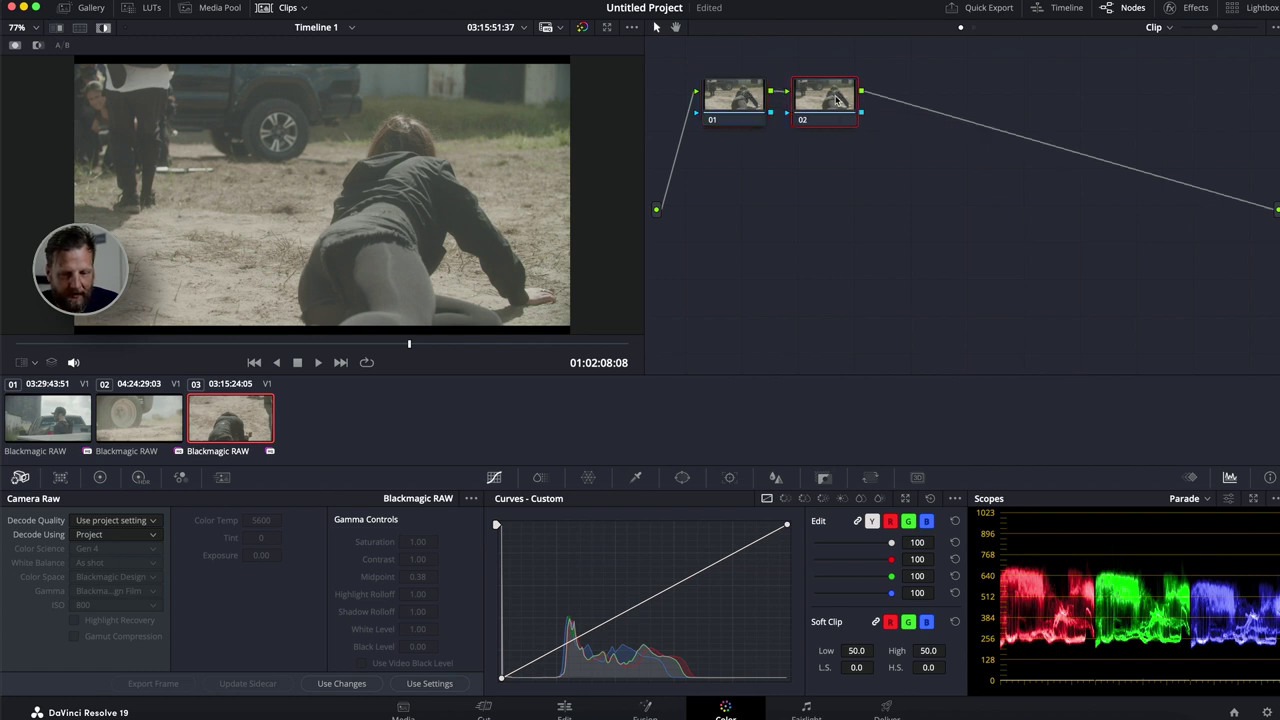
pyautogui.moveTo(838, 98); pyautogui.dragTo(1075, 266)
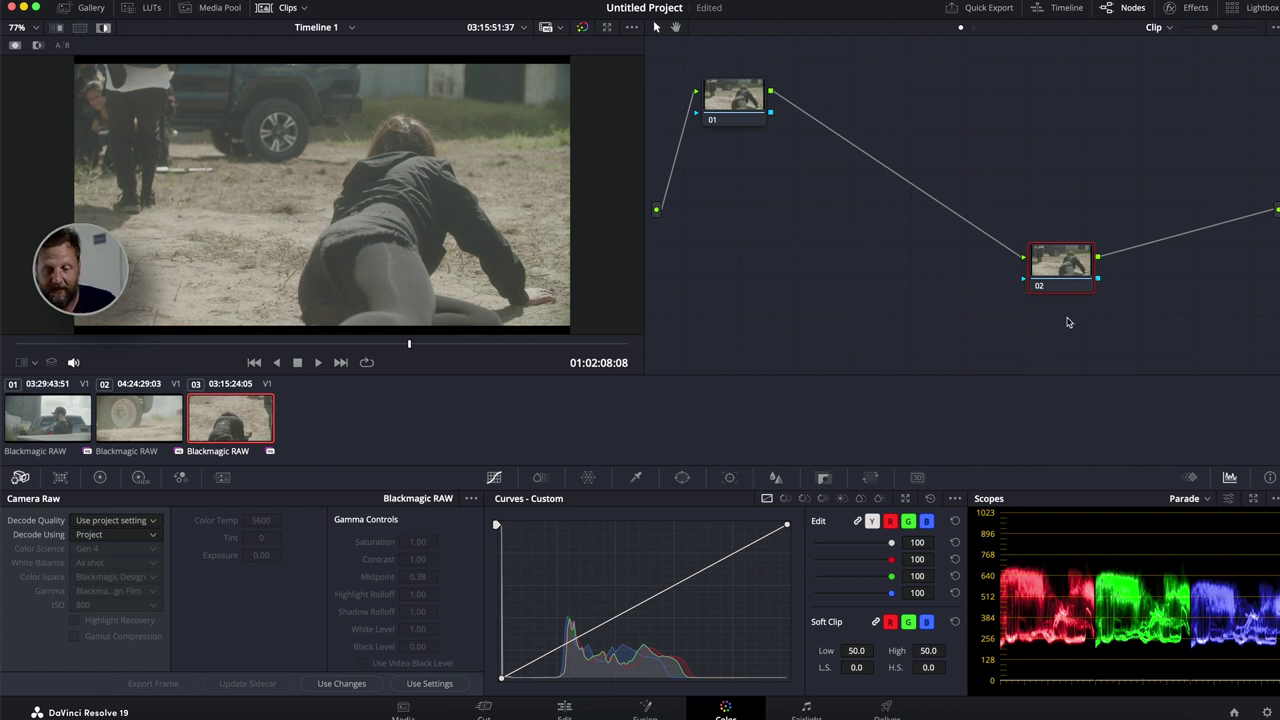
pyautogui.moveTo(1064, 266); pyautogui.dragTo(1097, 240)
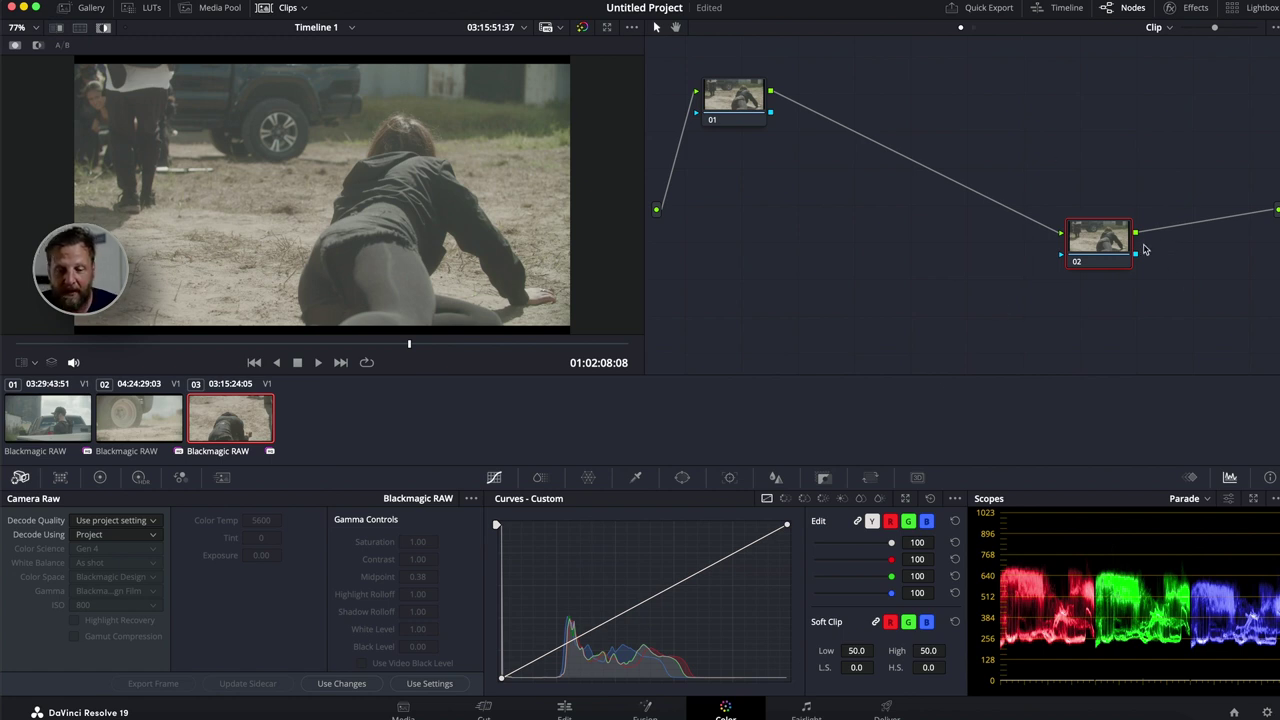
# Insert three more serial nodes after 01, arranging nodes 02–04 below it feeding node 05.
pyautogui.click(744, 120)
pyautogui.hotkey('alt', 's')
pyautogui.hotkey('alt', 's')
pyautogui.hotkey('alt', 's')
pyautogui.moveTo(848, 101); pyautogui.dragTo(780, 196)
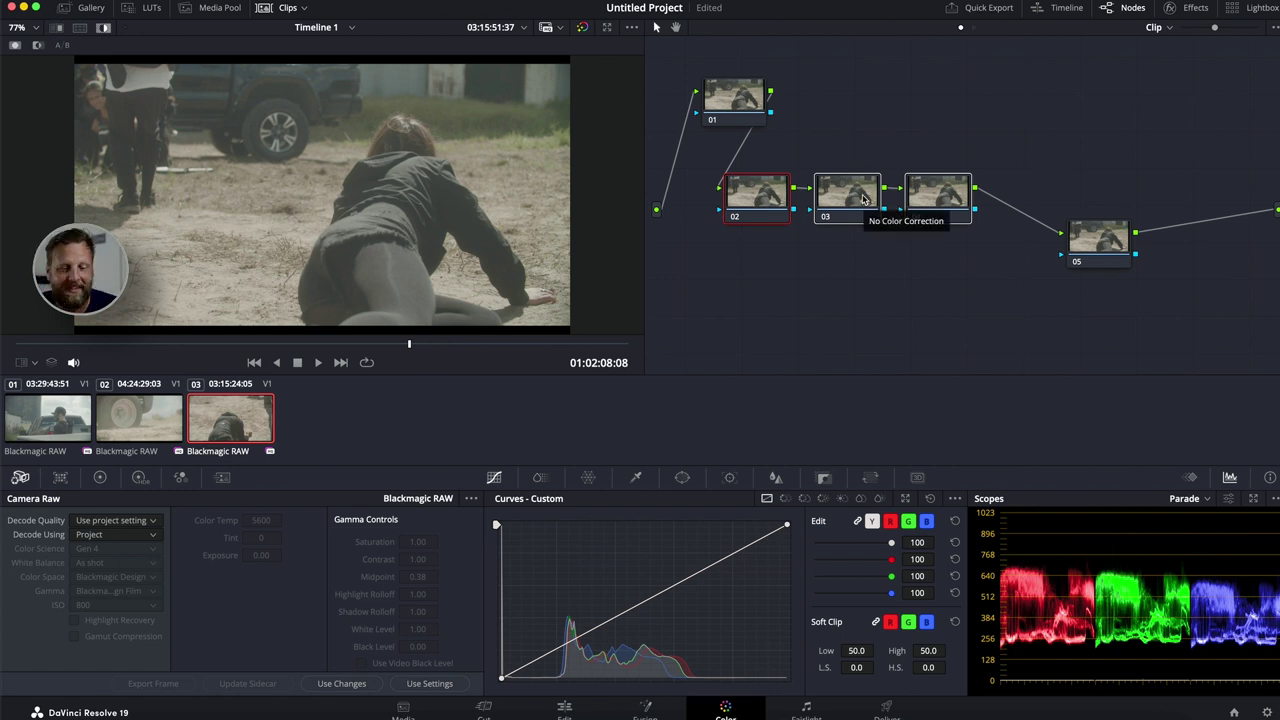
pyautogui.moveTo(745, 90); pyautogui.dragTo(787, 57)
pyautogui.moveTo(1108, 243); pyautogui.dragTo(1155, 193)
pyautogui.moveTo(1004, 146); pyautogui.dragTo(715, 250)
pyautogui.click(100, 478)
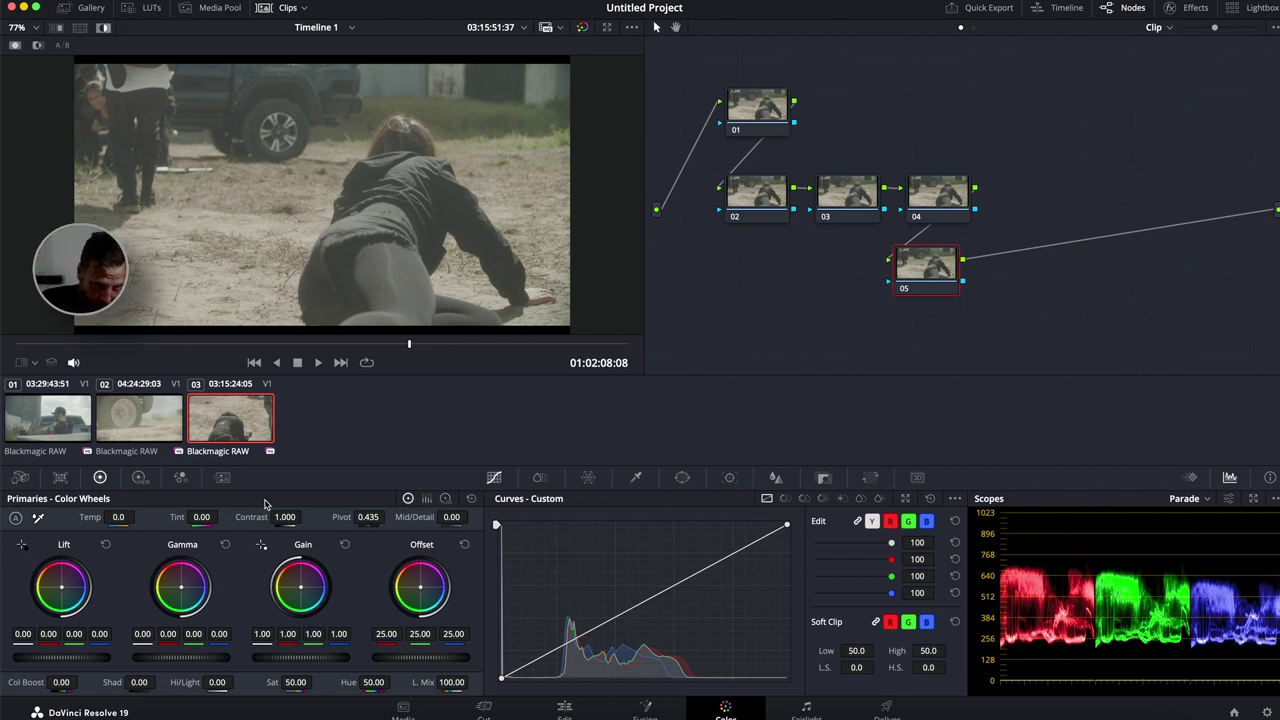
pyautogui.click(425, 500)
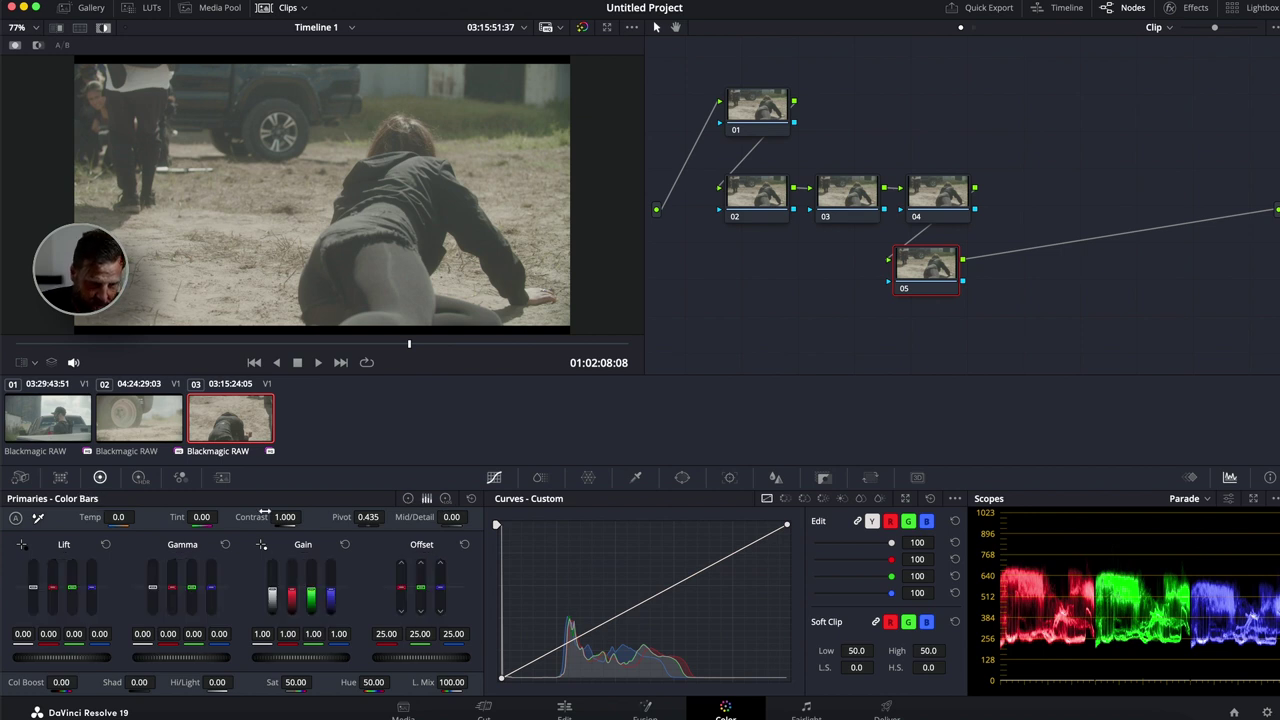
pyautogui.click(446, 499)
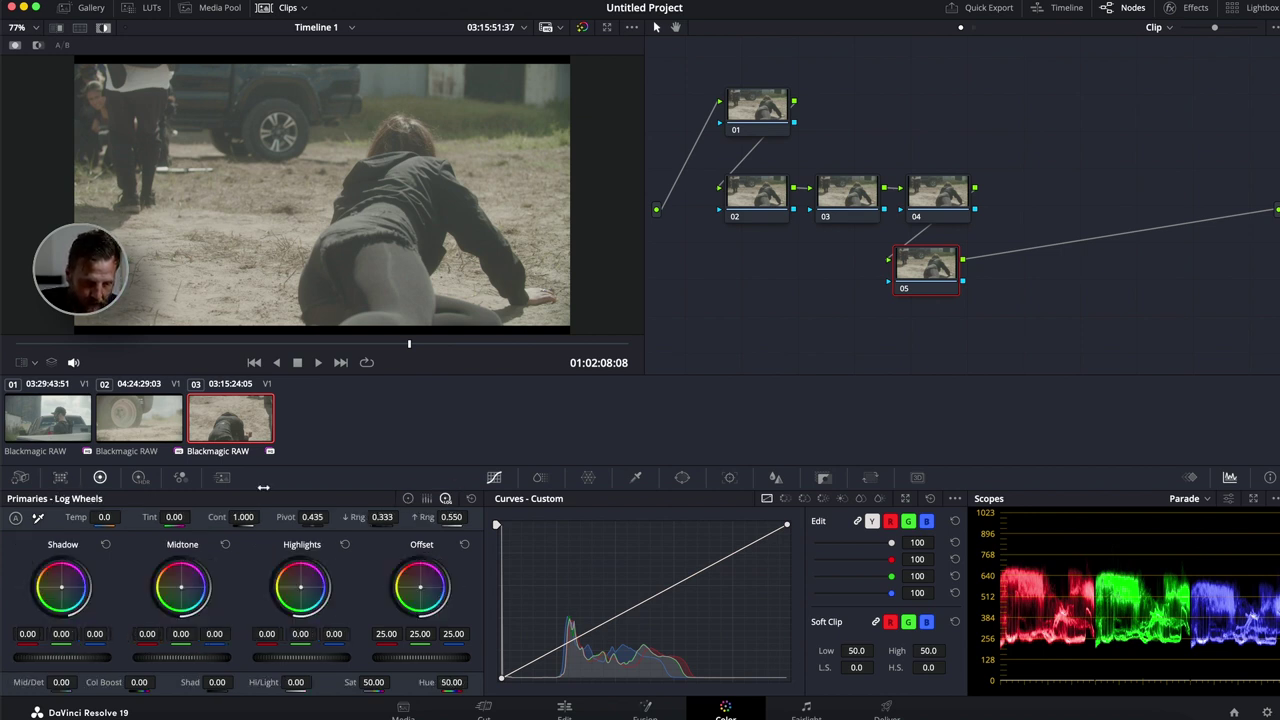
pyautogui.click(408, 499)
pyautogui.click(426, 499)
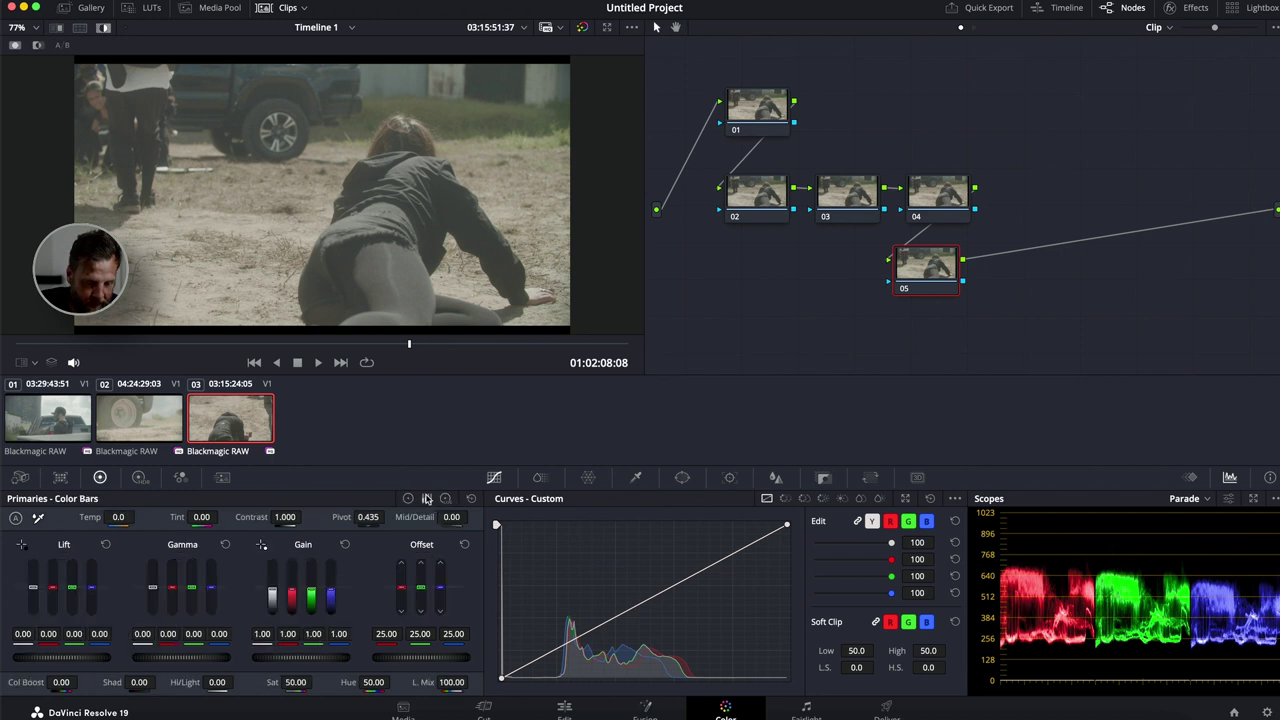
pyautogui.click(408, 499)
pyautogui.click(426, 499)
pyautogui.click(408, 499)
pyautogui.click(426, 499)
pyautogui.click(408, 499)
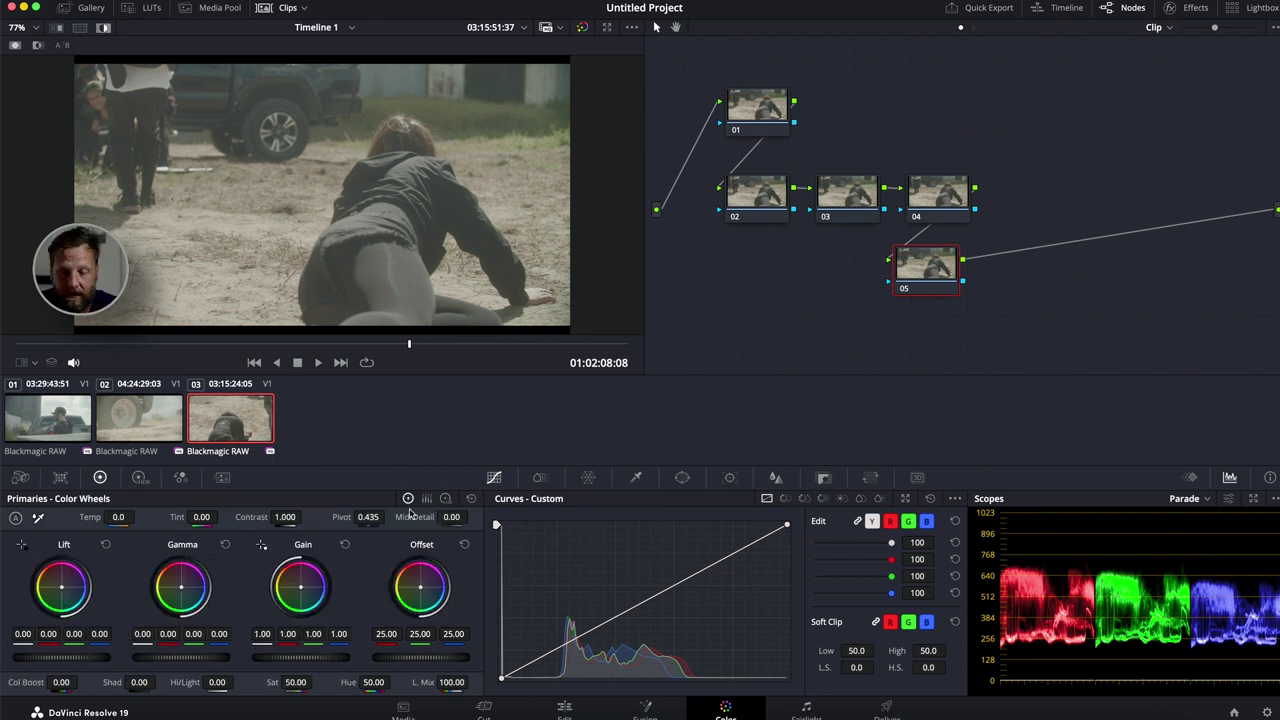
pyautogui.click(426, 499)
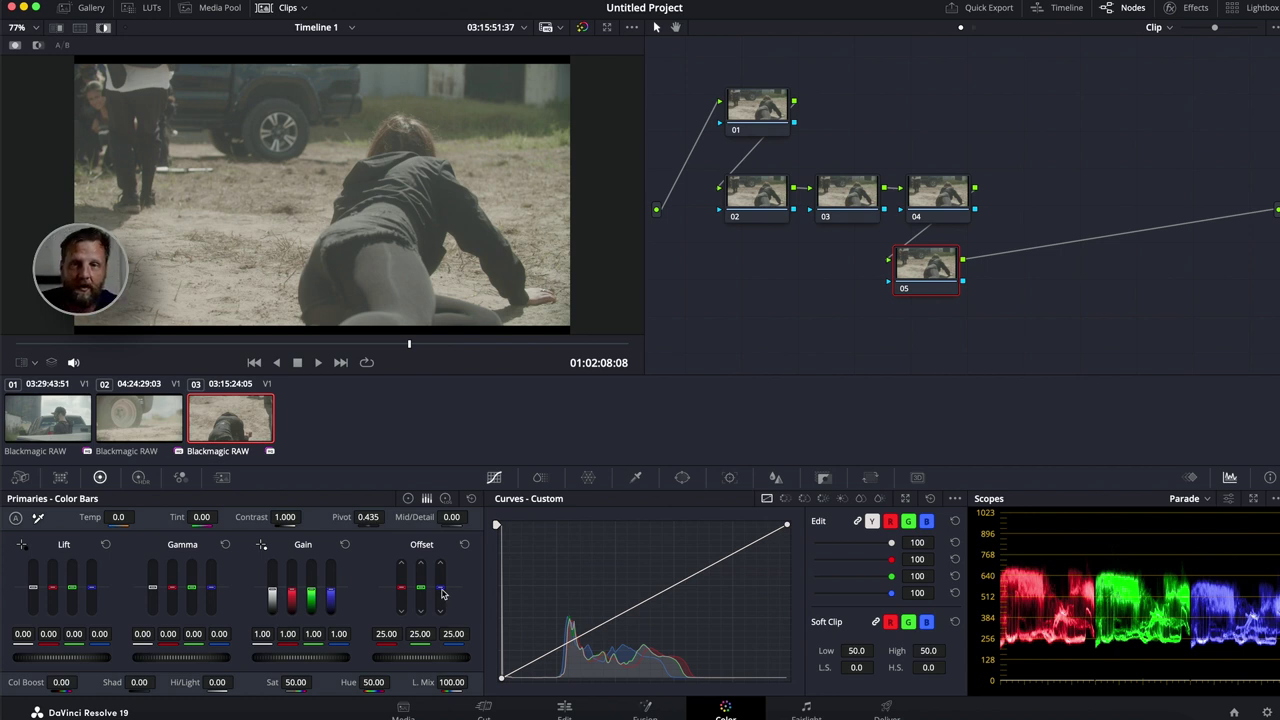
# Switch to the color wheels, then try darker Lift and Gamma masters, resetting each to neutral.
pyautogui.click(407, 498)
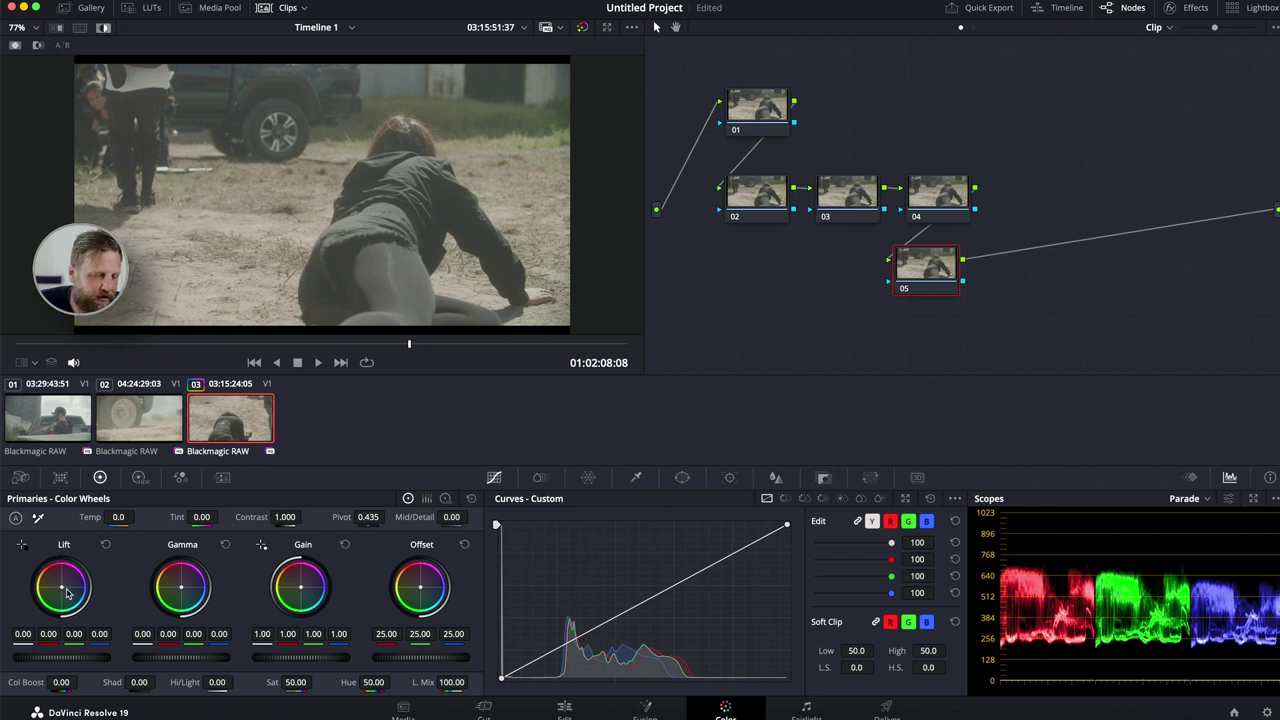
pyautogui.moveTo(66, 657); pyautogui.dragTo(59, 657)
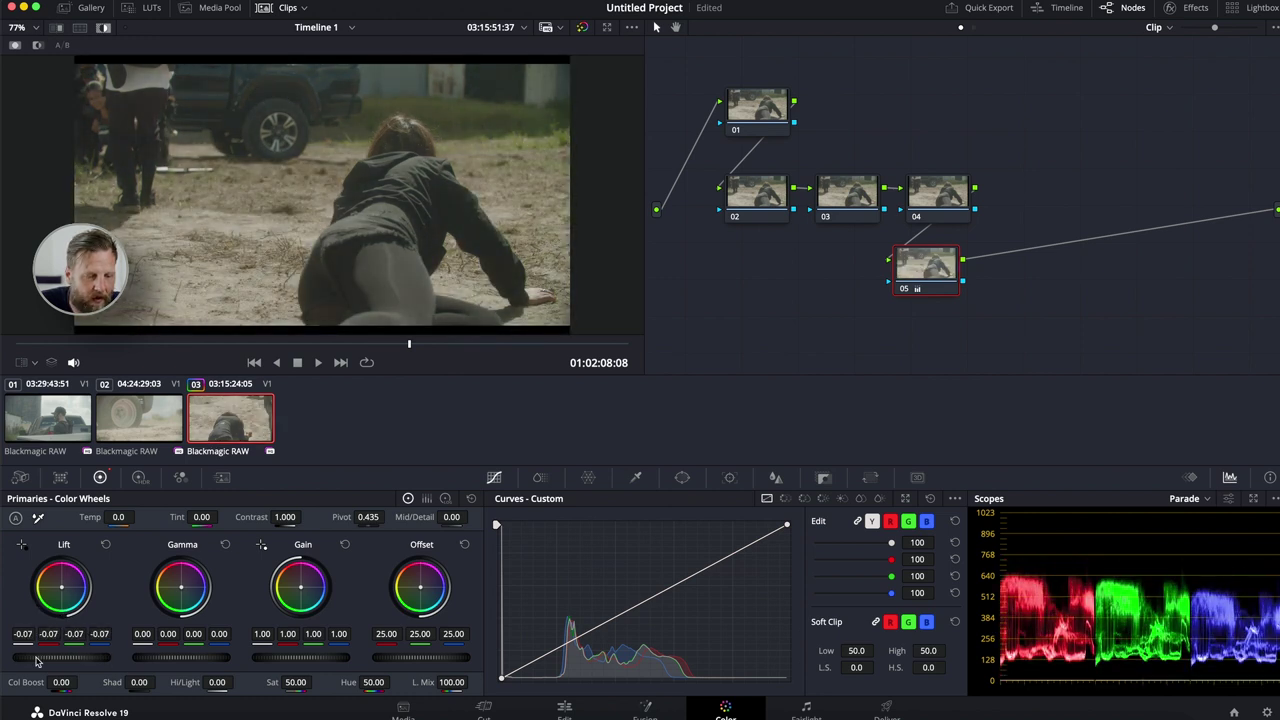
pyautogui.click(105, 544)
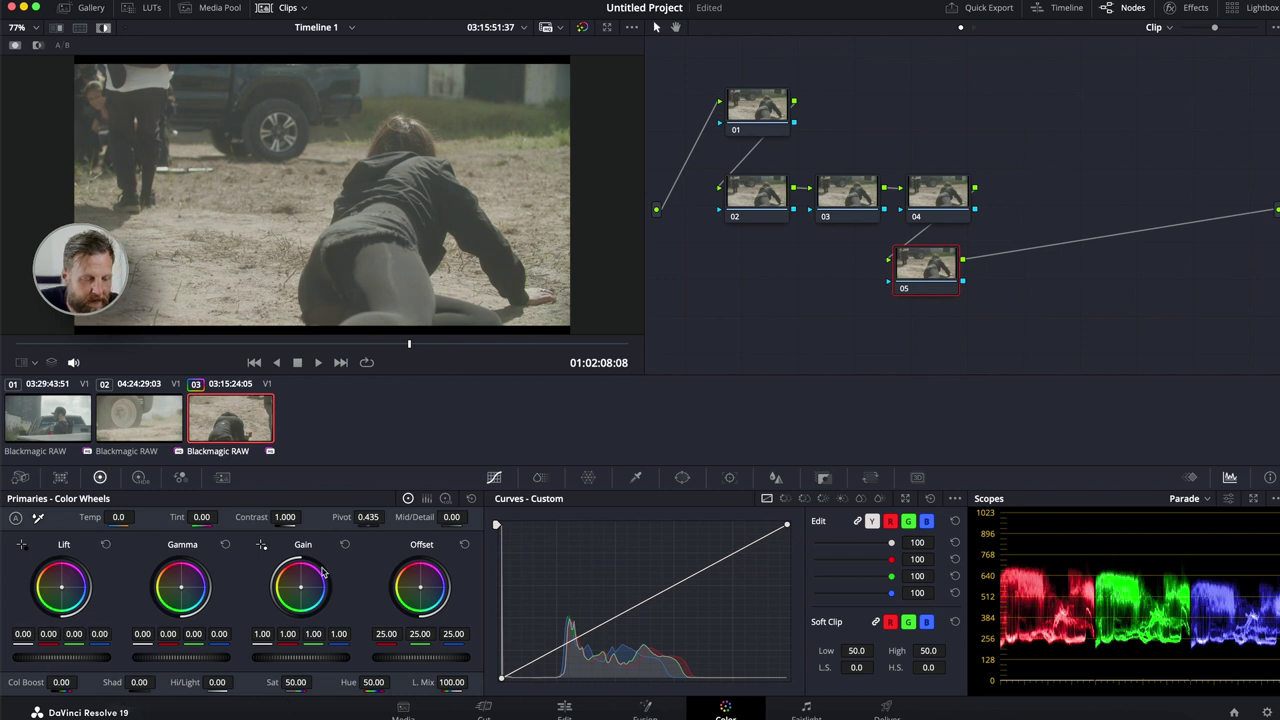
pyautogui.moveTo(191, 657); pyautogui.dragTo(185, 657)
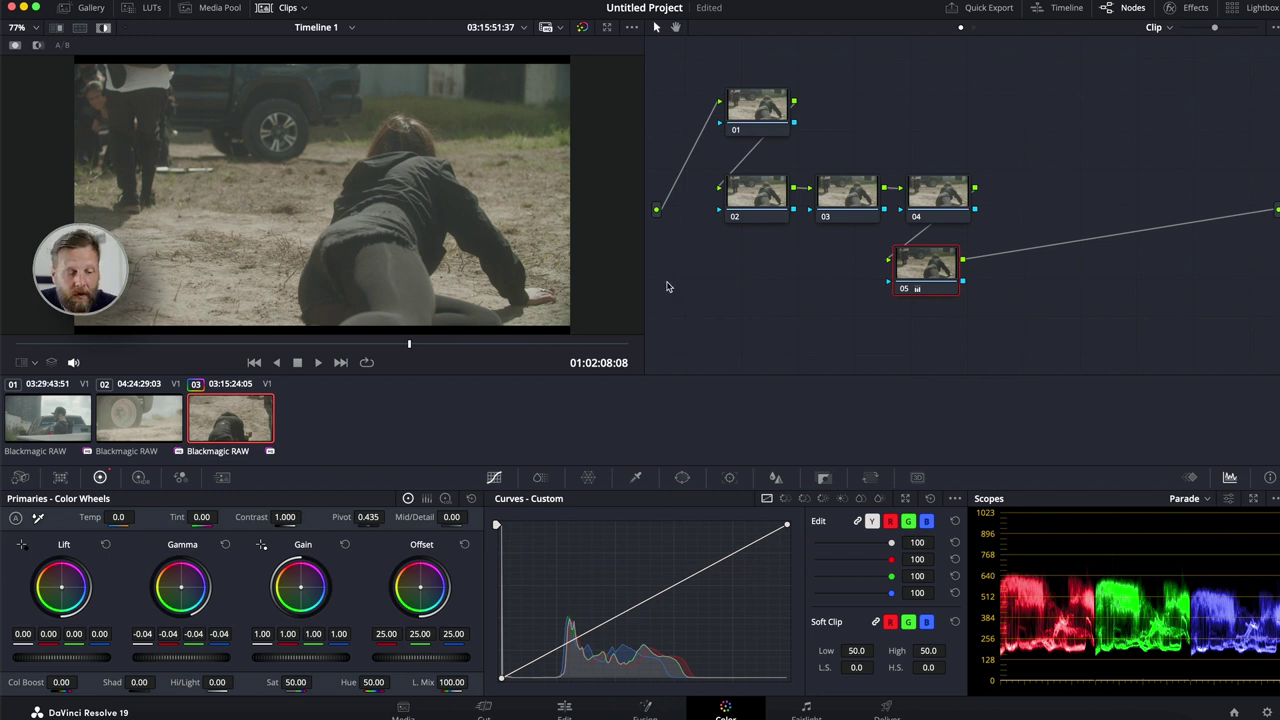
pyautogui.click(225, 544)
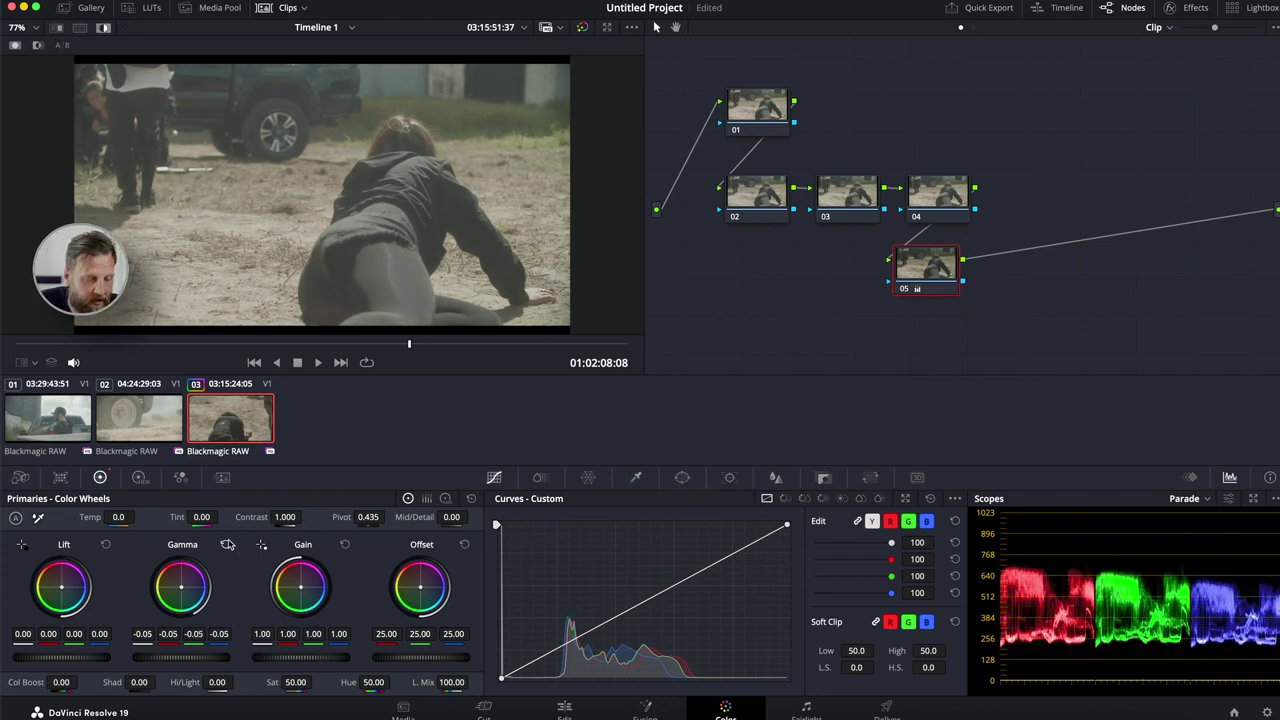
# Adjust the Gain master and reset it to 1.00, then raise Offset to 57.15.
pyautogui.moveTo(296, 657); pyautogui.dragTo(272, 660)
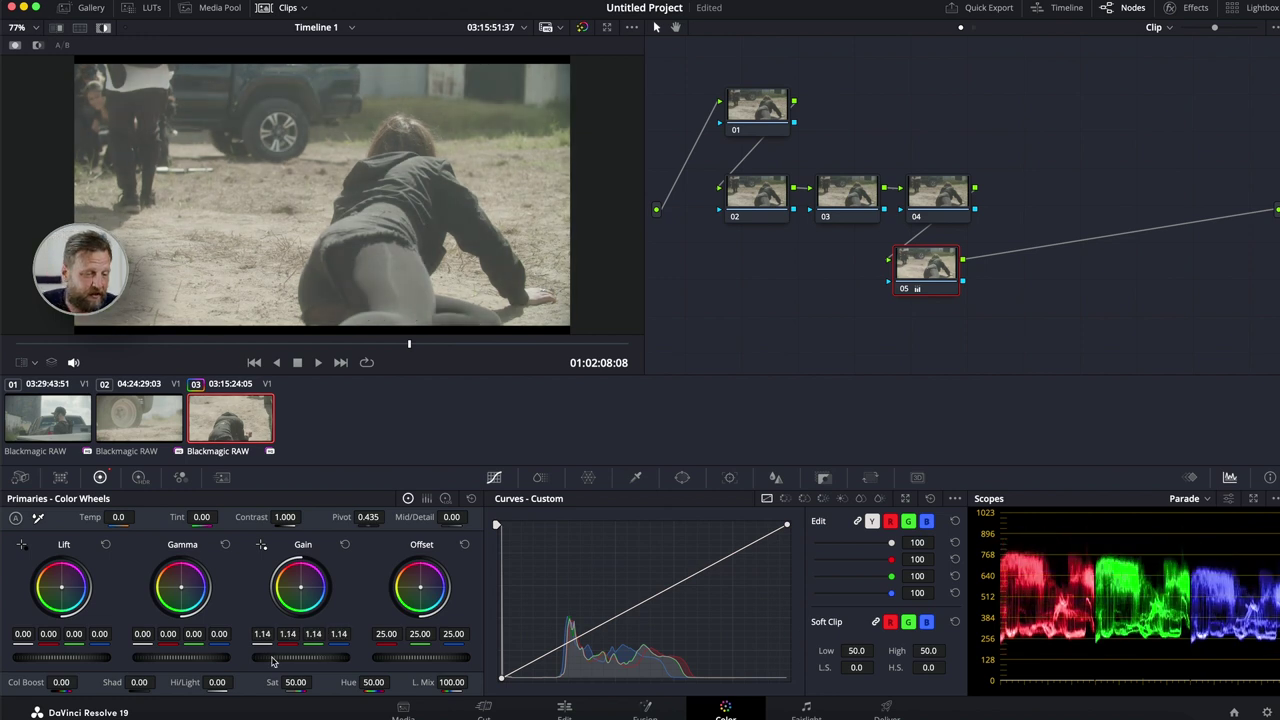
pyautogui.click(345, 544)
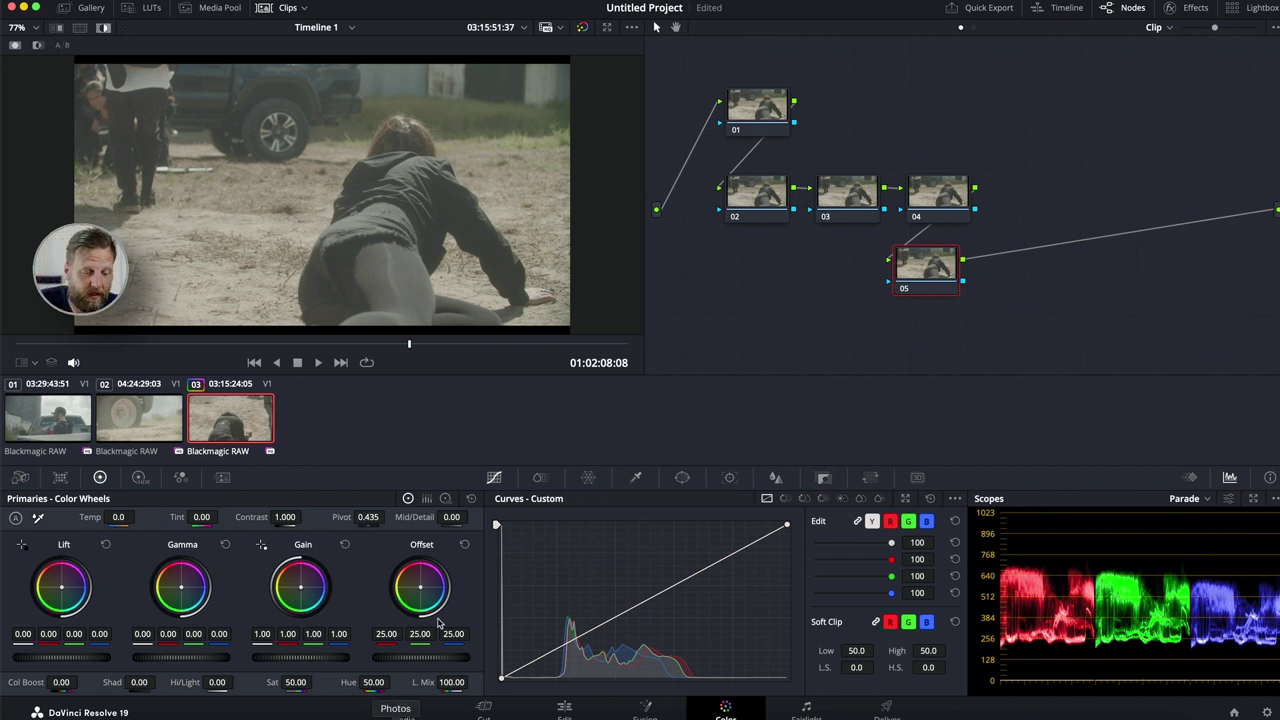
pyautogui.moveTo(409, 665); pyautogui.dragTo(440, 665)
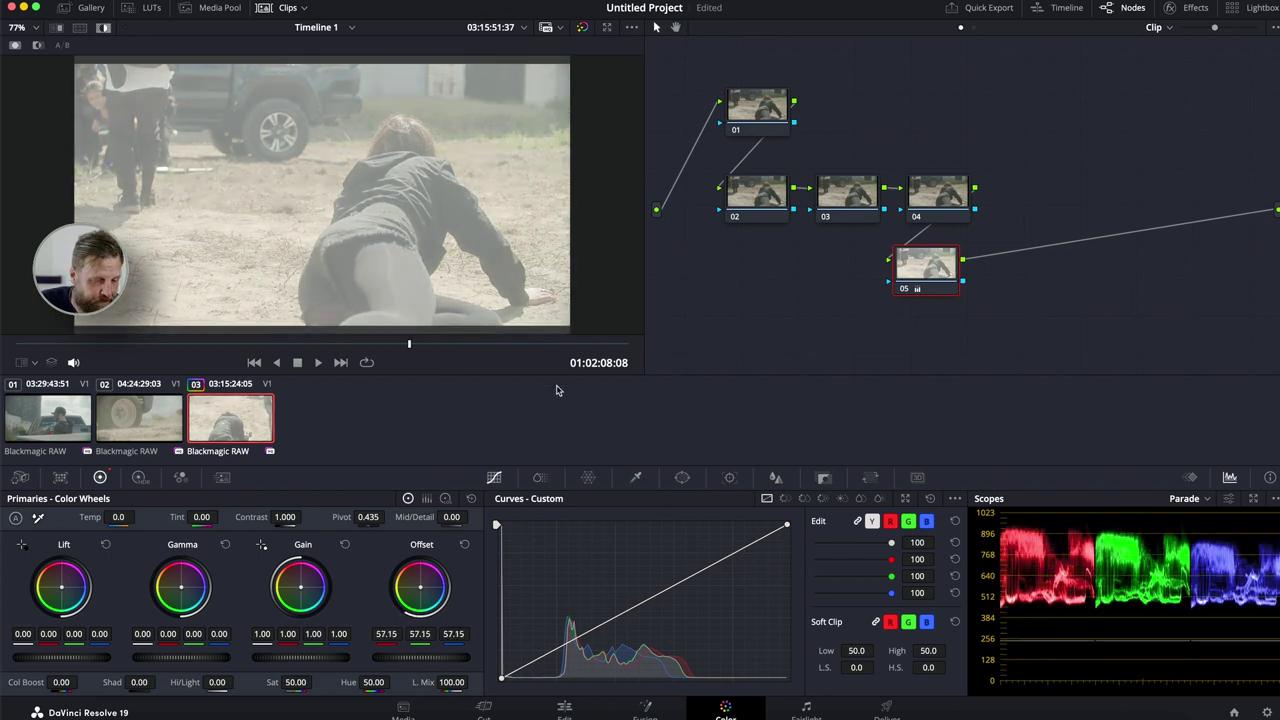
# On the Log wheels, try Shadow and Highlights and reset both, then return Offset to 25.00.
pyautogui.click(446, 499)
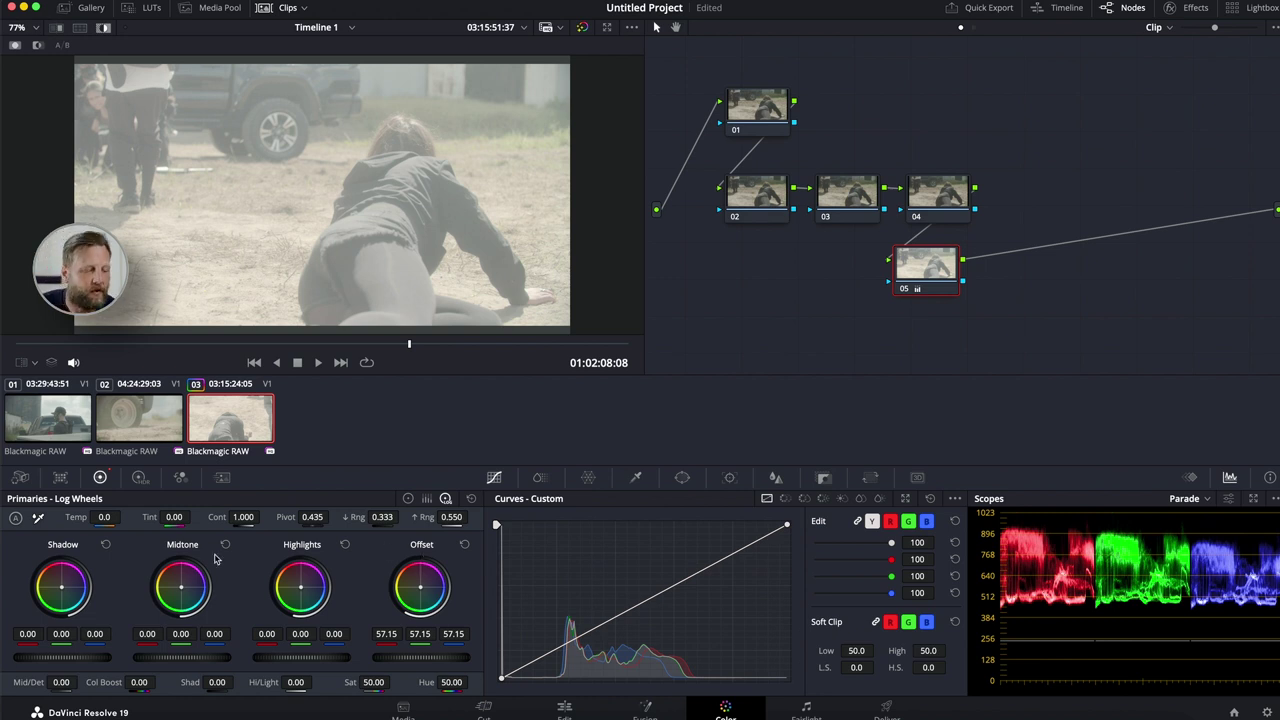
pyautogui.moveTo(60, 658); pyautogui.dragTo(50, 658)
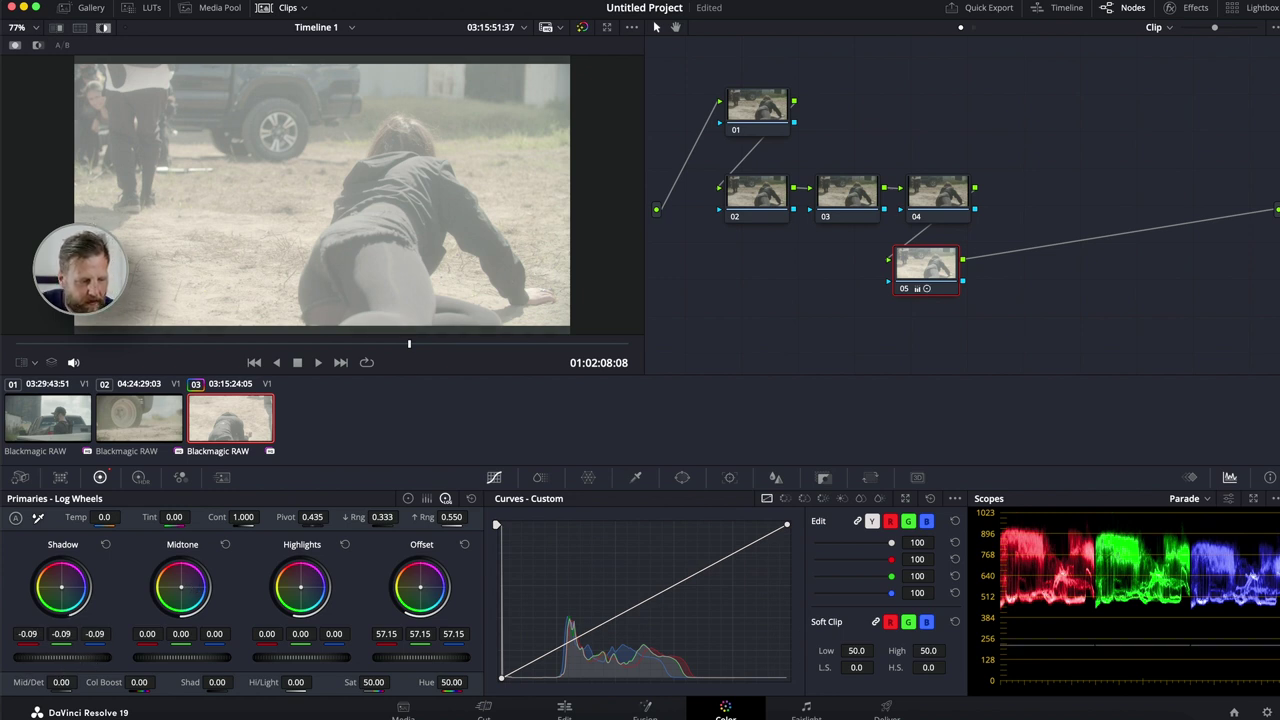
pyautogui.click(105, 545)
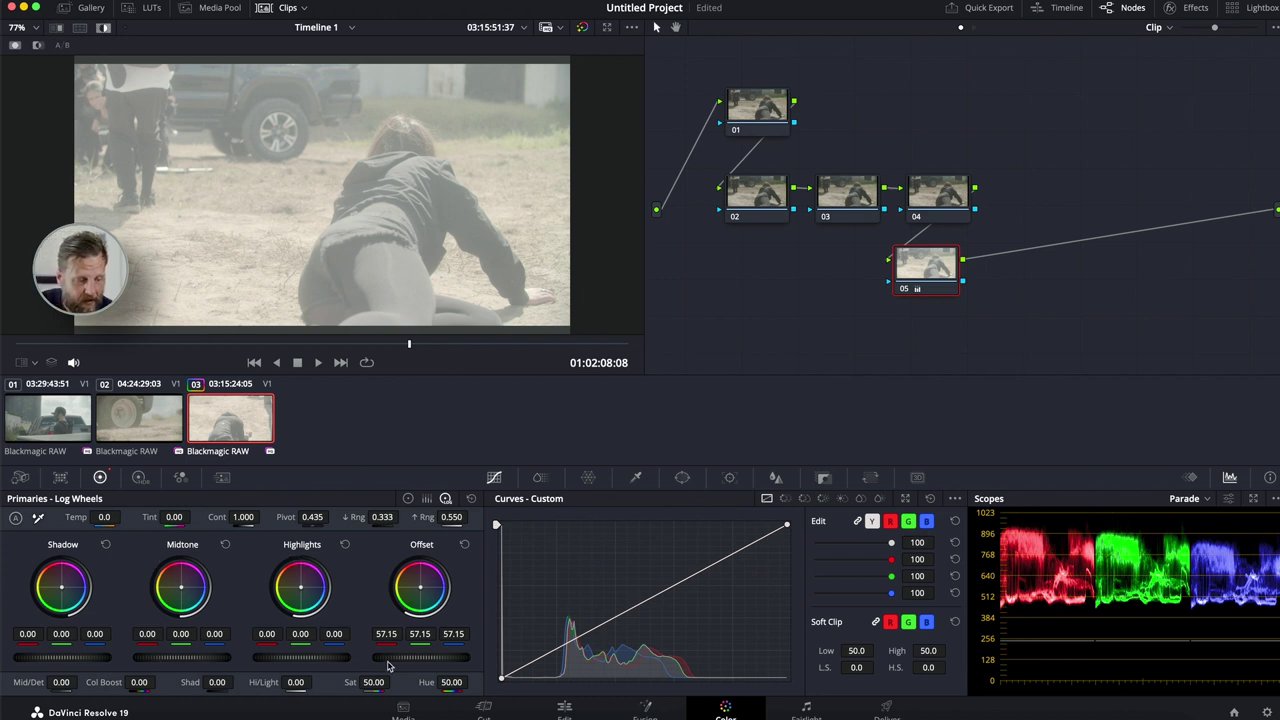
pyautogui.moveTo(317, 658); pyautogui.dragTo(278, 658)
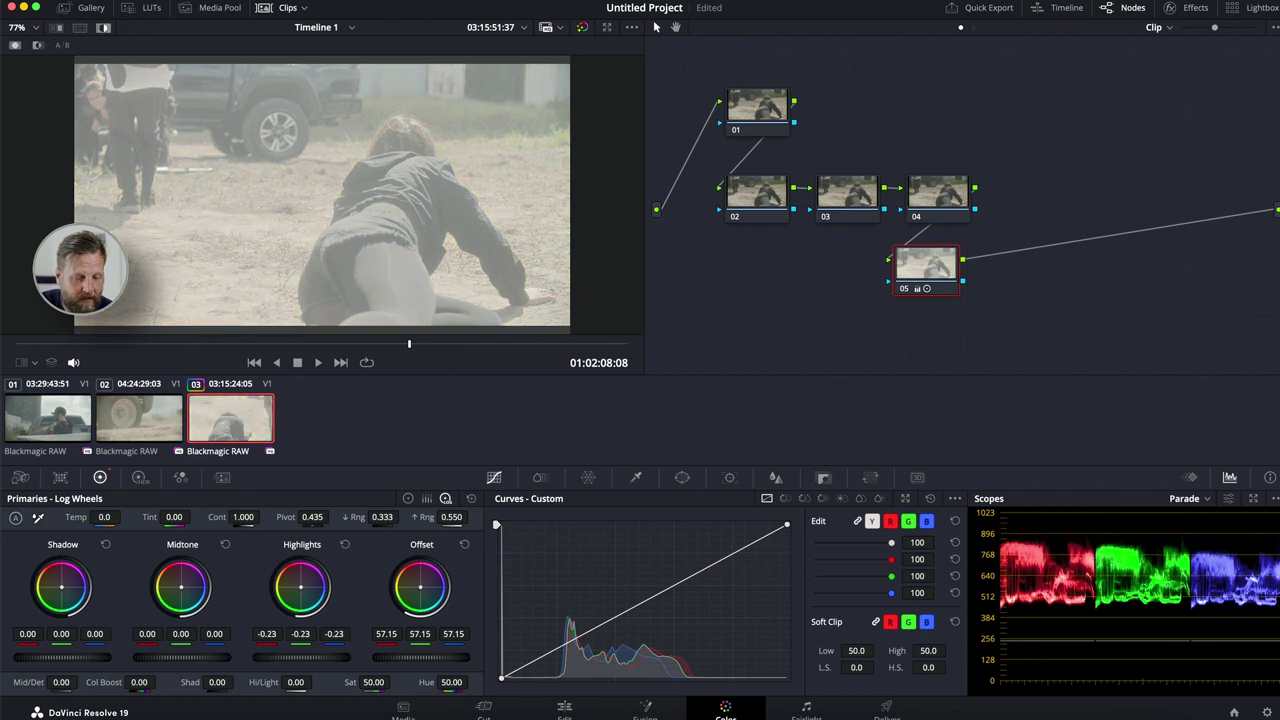
pyautogui.click(345, 544)
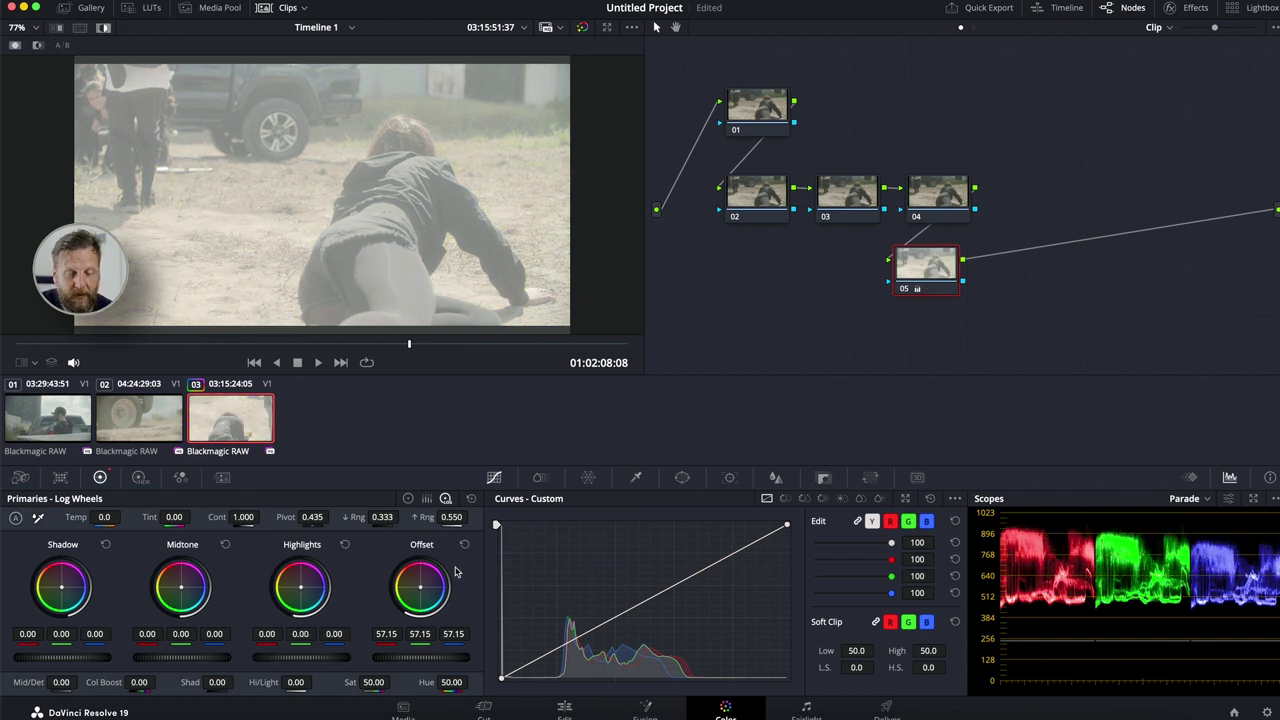
pyautogui.moveTo(420, 634); pyautogui.dragTo(405, 634)
pyautogui.doubleClick(421, 660)
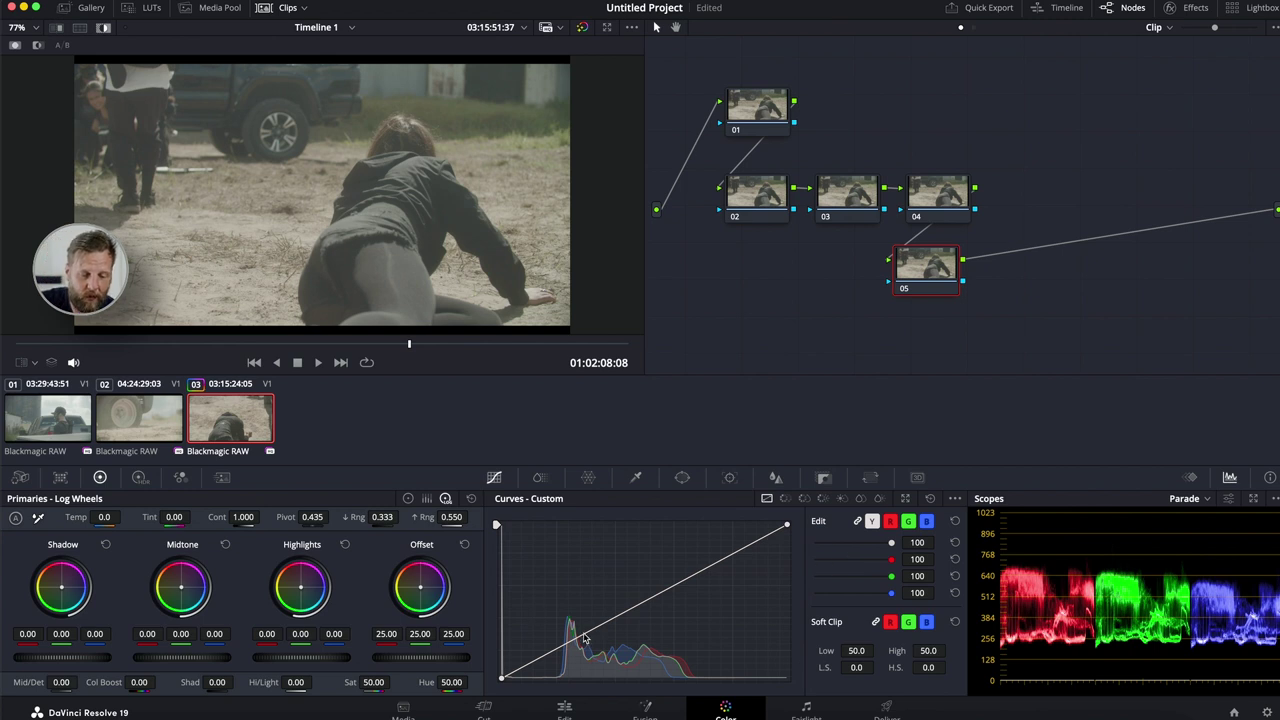
# Bend the custom curve into a contrast S-curve, reset it, and enable editable splines.
pyautogui.click(560, 655)
pyautogui.click(715, 546)
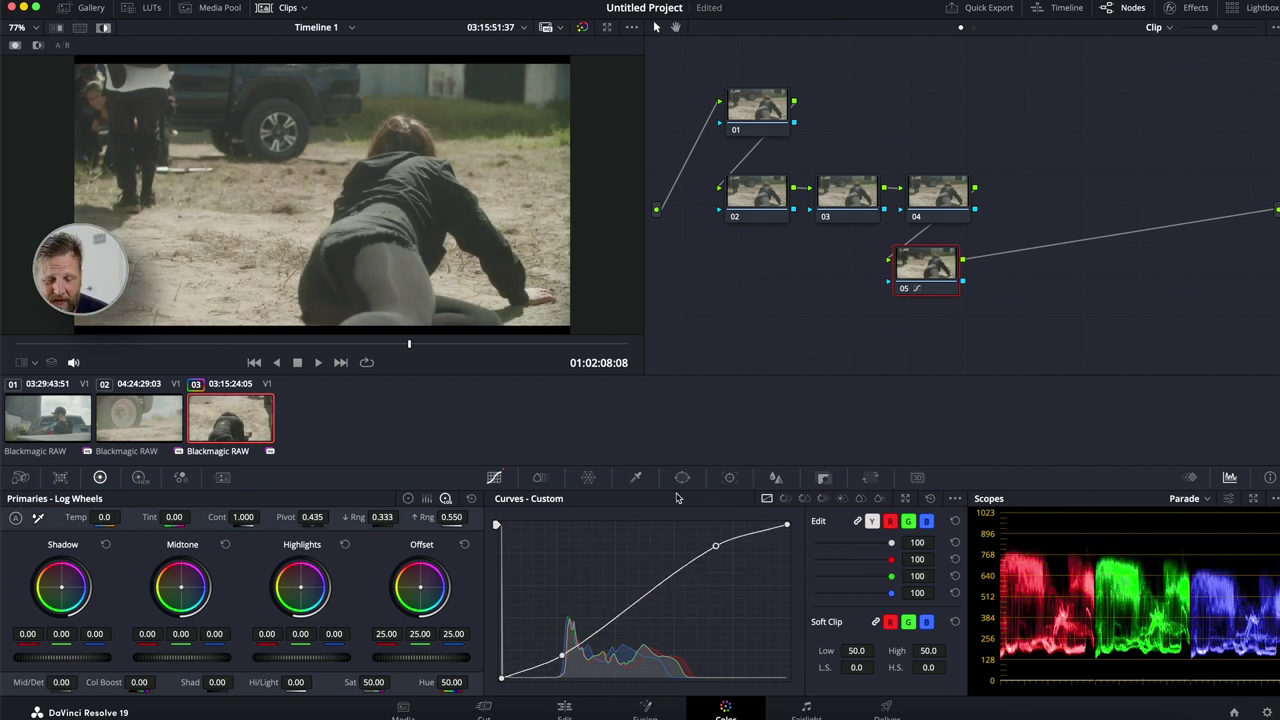
pyautogui.click(930, 498)
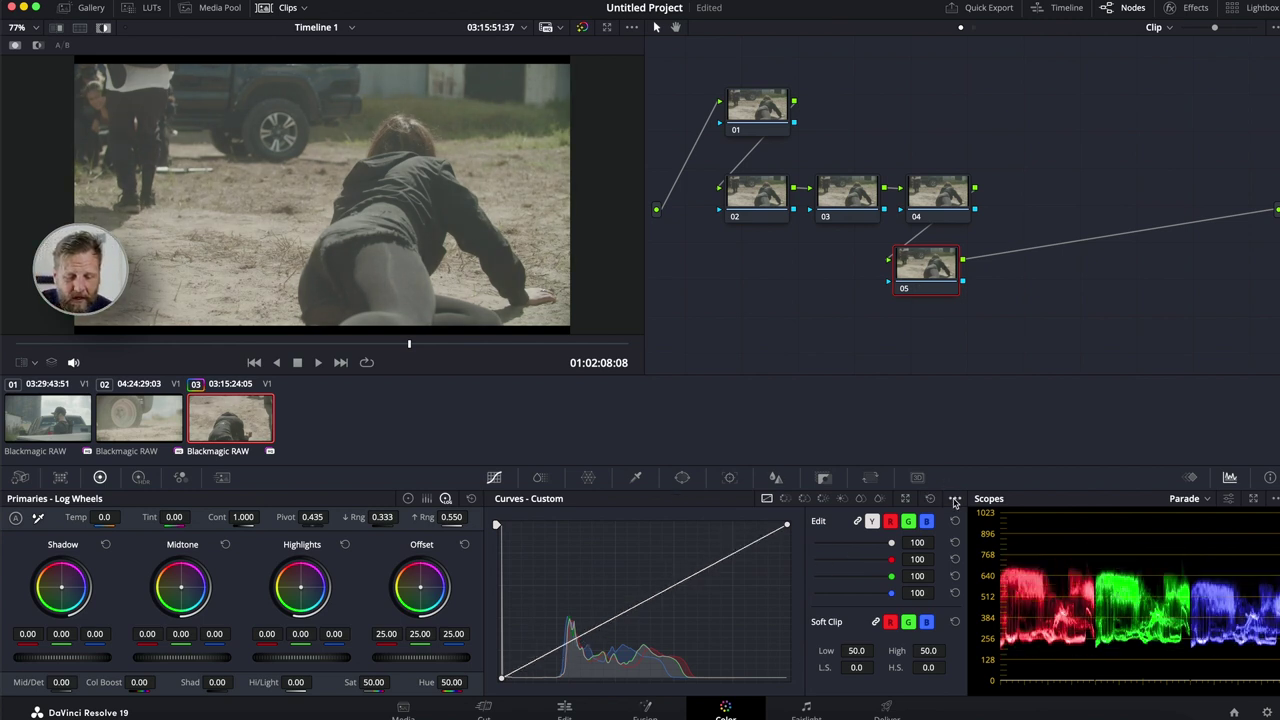
pyautogui.click(955, 499)
pyautogui.click(955, 499)
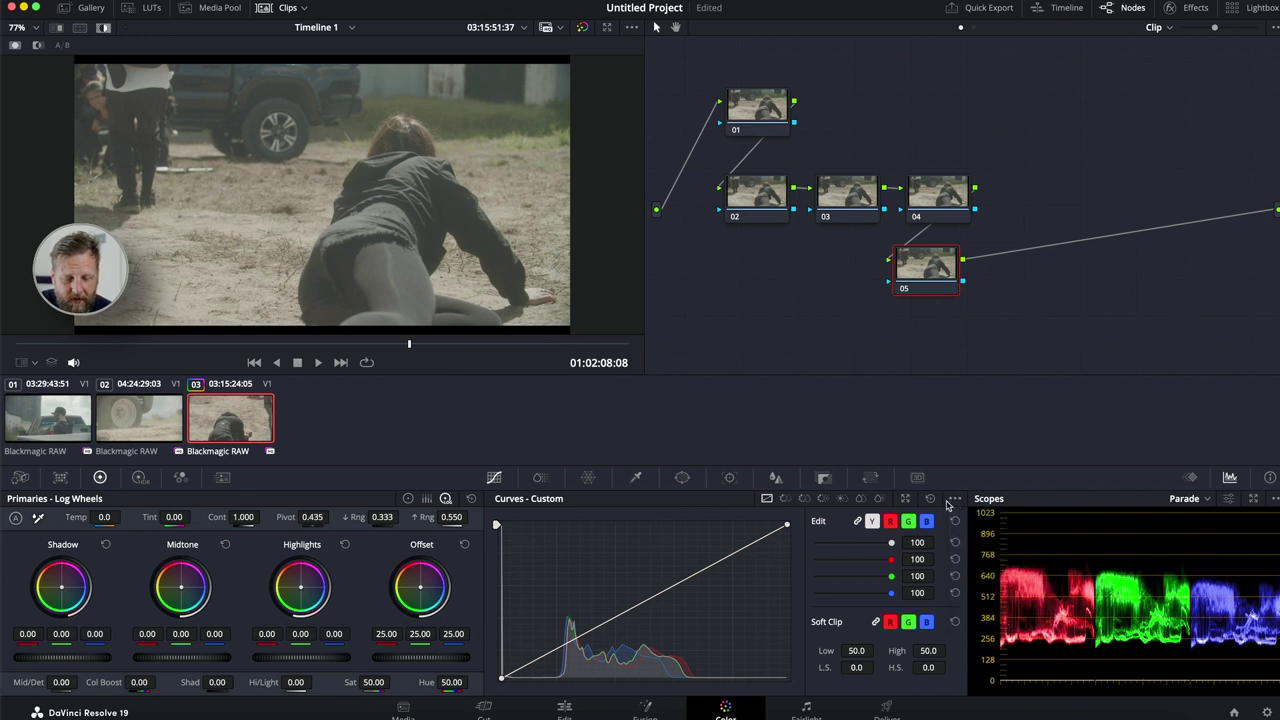
pyautogui.click(956, 500)
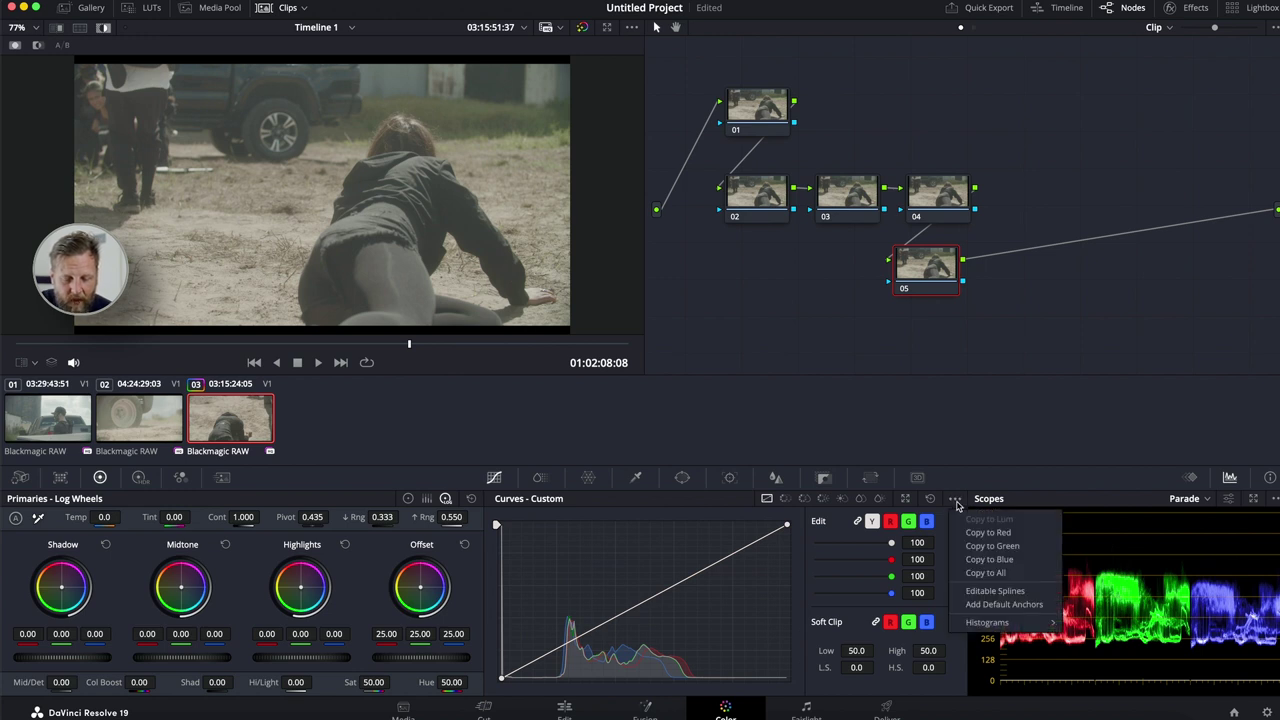
pyautogui.click(995, 591)
# Add curve points to brighten highlights and deepen shadows, undo them, and disable editable splines.
pyautogui.click(691, 577)
pyautogui.moveTo(690, 578); pyautogui.dragTo(676, 553)
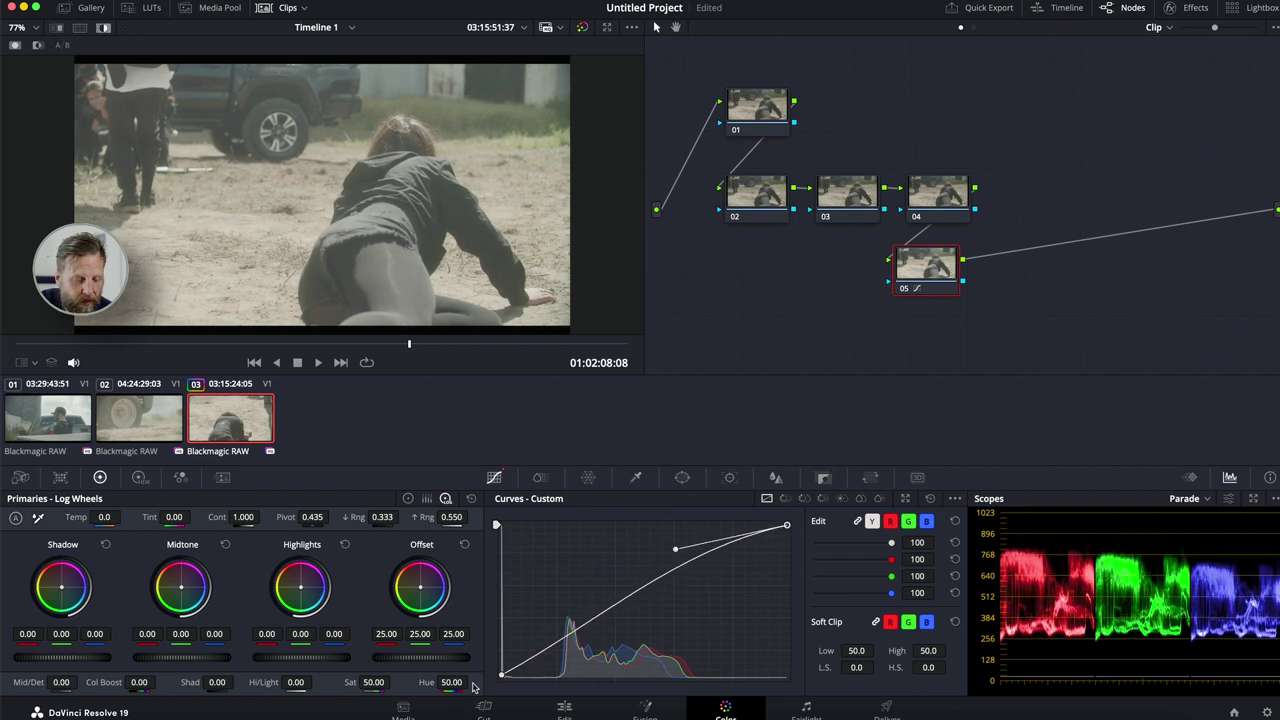
pyautogui.click(599, 626)
pyautogui.moveTo(599, 626); pyautogui.dragTo(630, 669)
pyautogui.press('super+z')
pyautogui.moveTo(677, 553); pyautogui.dragTo(651, 549)
pyautogui.press('super+z')
pyautogui.click(955, 498)
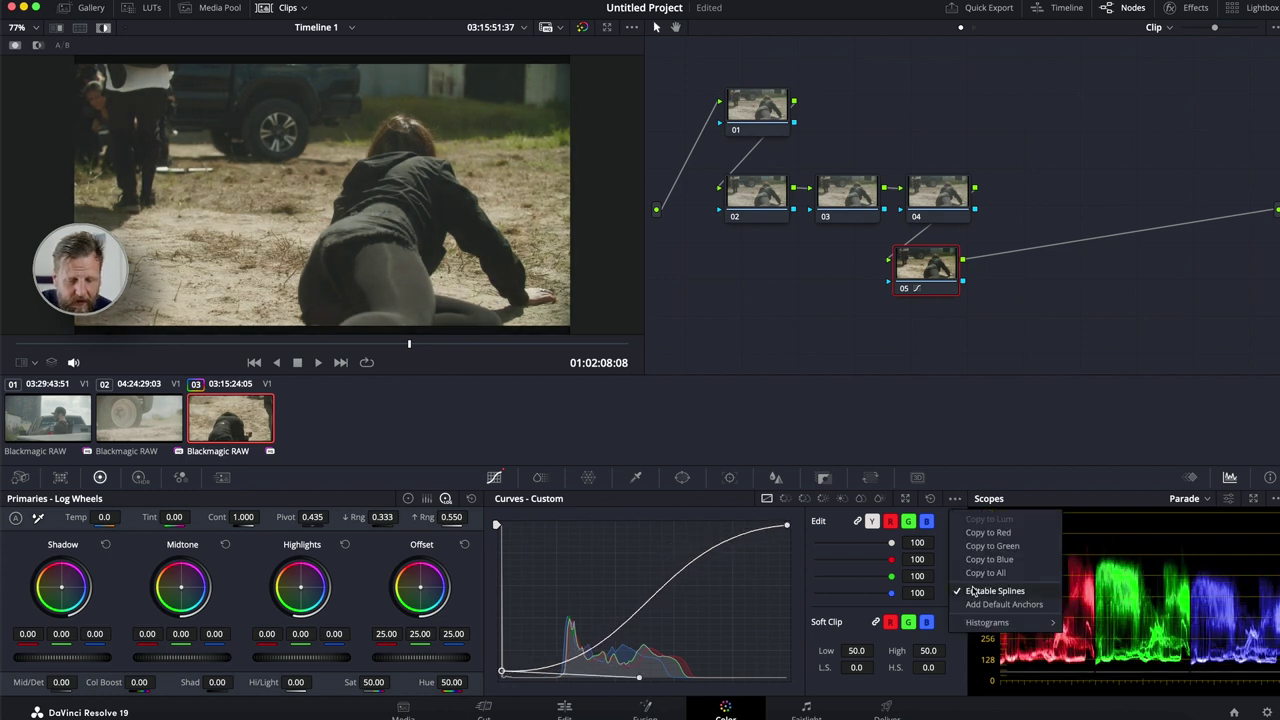
pyautogui.click(973, 591)
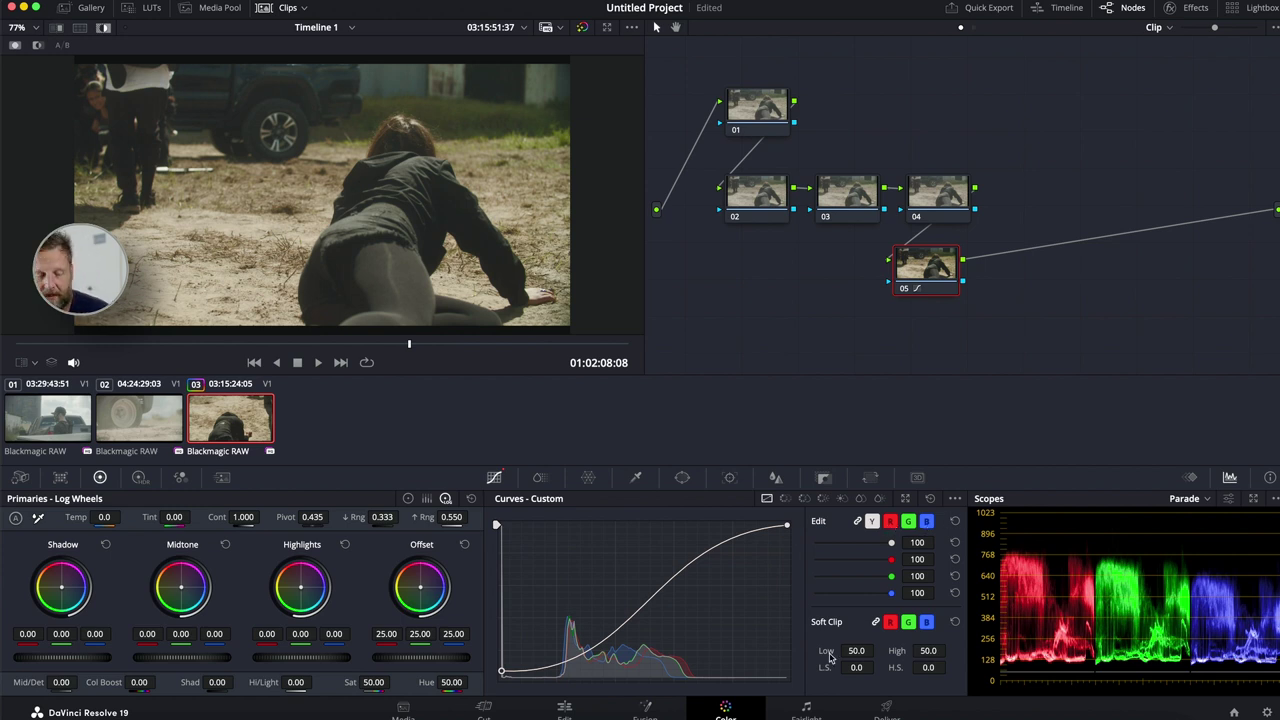
# Unlink the RGB curves, trim red intensity to 83 then 91, and reset to Hue vs Hue.
pyautogui.click(858, 522)
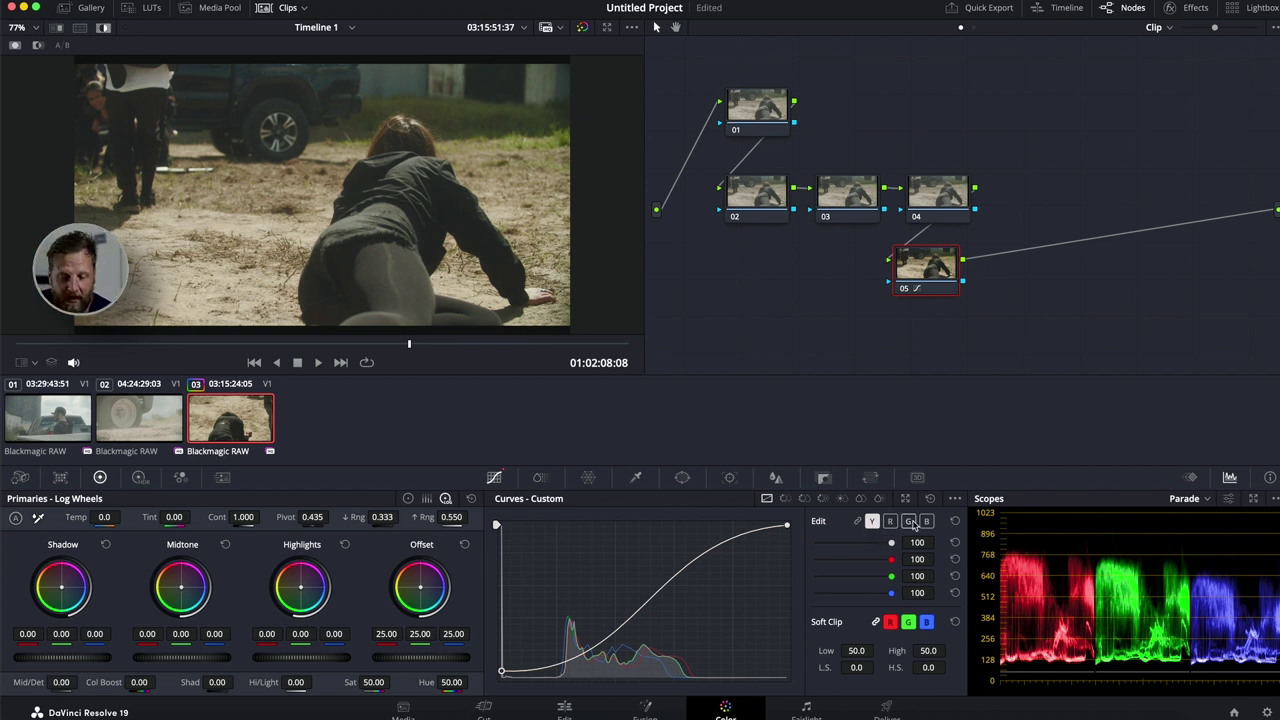
pyautogui.moveTo(893, 563)
pyautogui.mouseDown()
pyautogui.moveTo(879, 560)
pyautogui.moveTo(898, 564)
pyautogui.moveTo(870, 580)
pyautogui.moveTo(904, 582)
pyautogui.moveTo(905, 595)
pyautogui.moveTo(886, 595)
pyautogui.moveTo(902, 560)
pyautogui.moveTo(870, 565)
pyautogui.mouseUp()
pyautogui.click(890, 575)
pyautogui.click(926, 521)
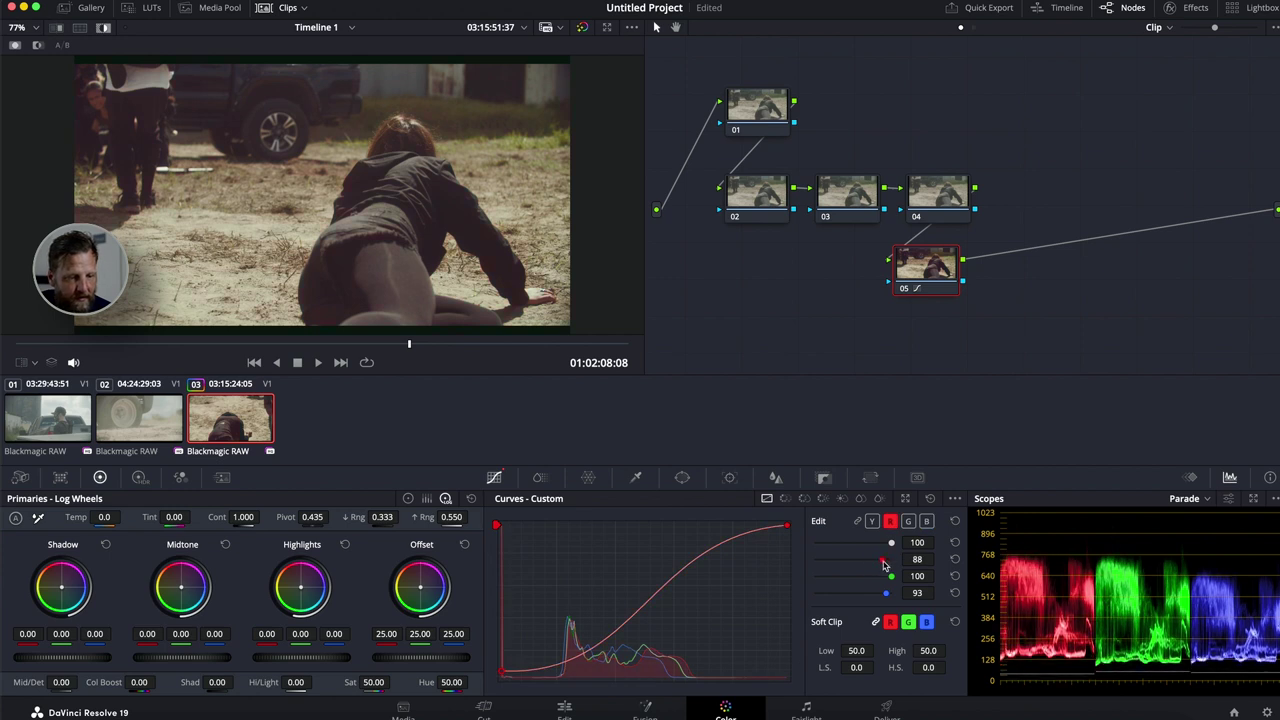
pyautogui.moveTo(886, 565); pyautogui.dragTo(891, 583)
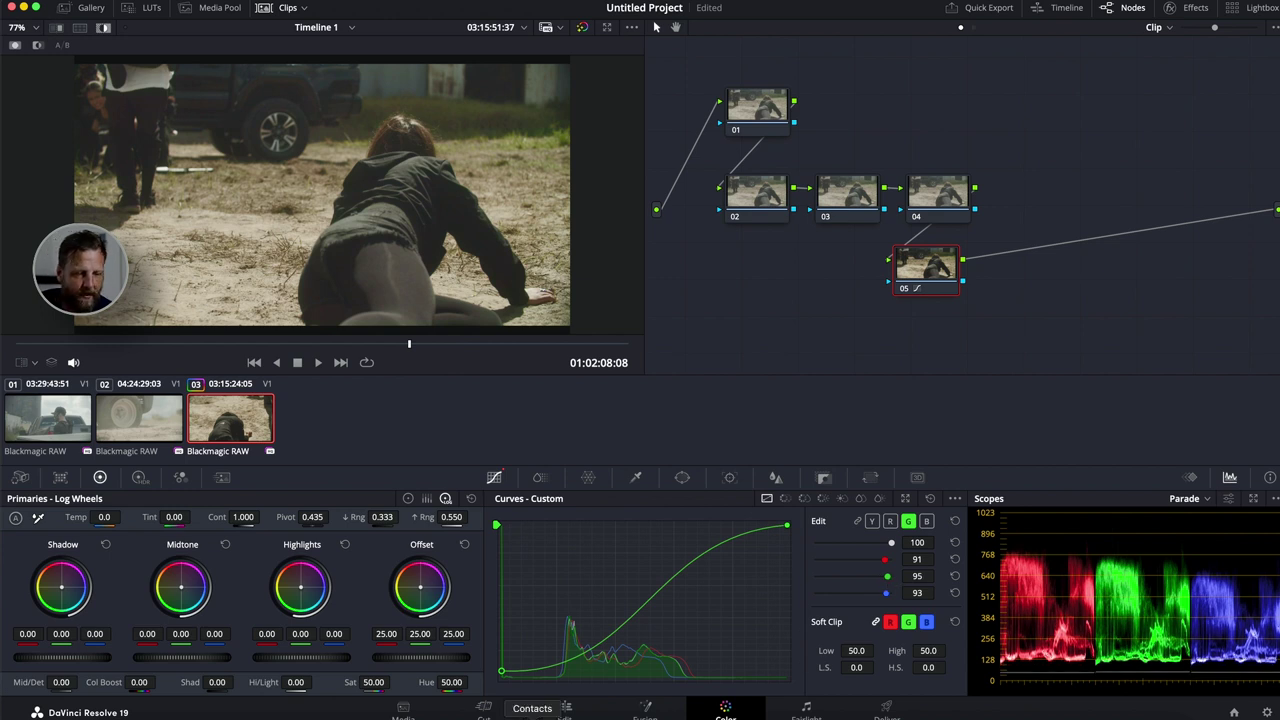
pyautogui.click(784, 499)
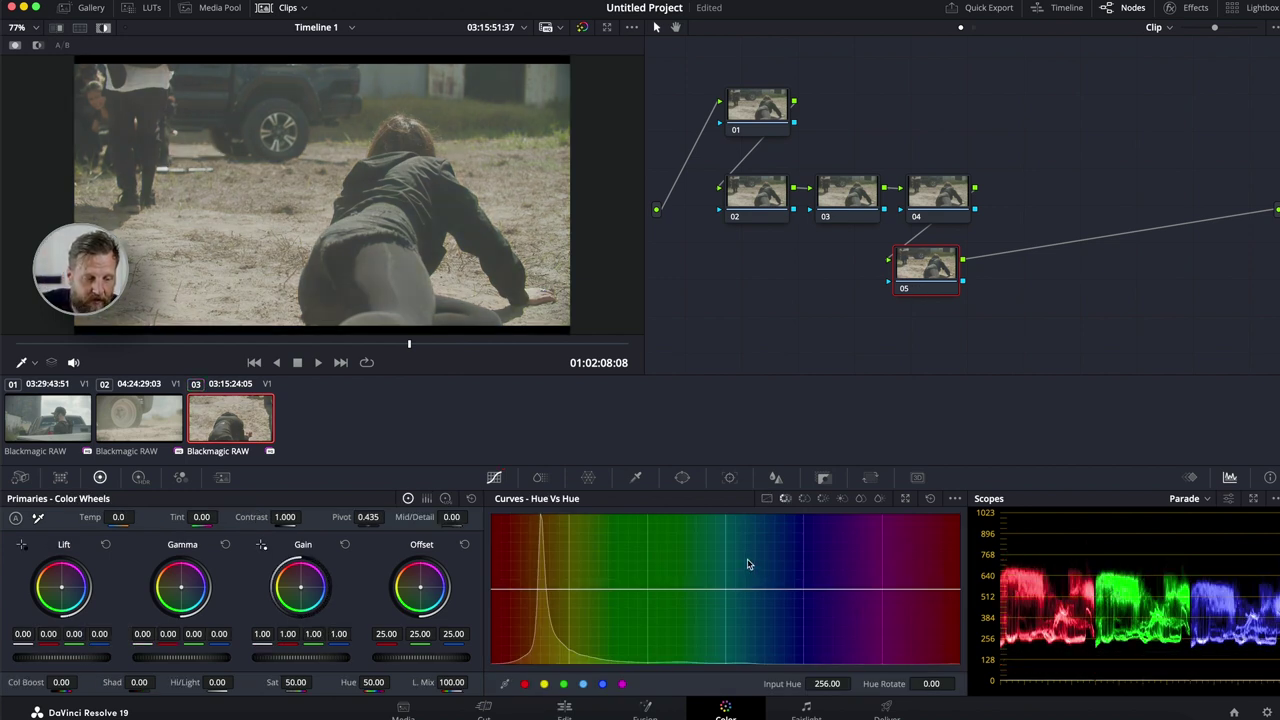
# On clip 01, sample an orange hue, rotate it on Hue vs Hue, then flatten the curve.
pyautogui.click(60, 422)
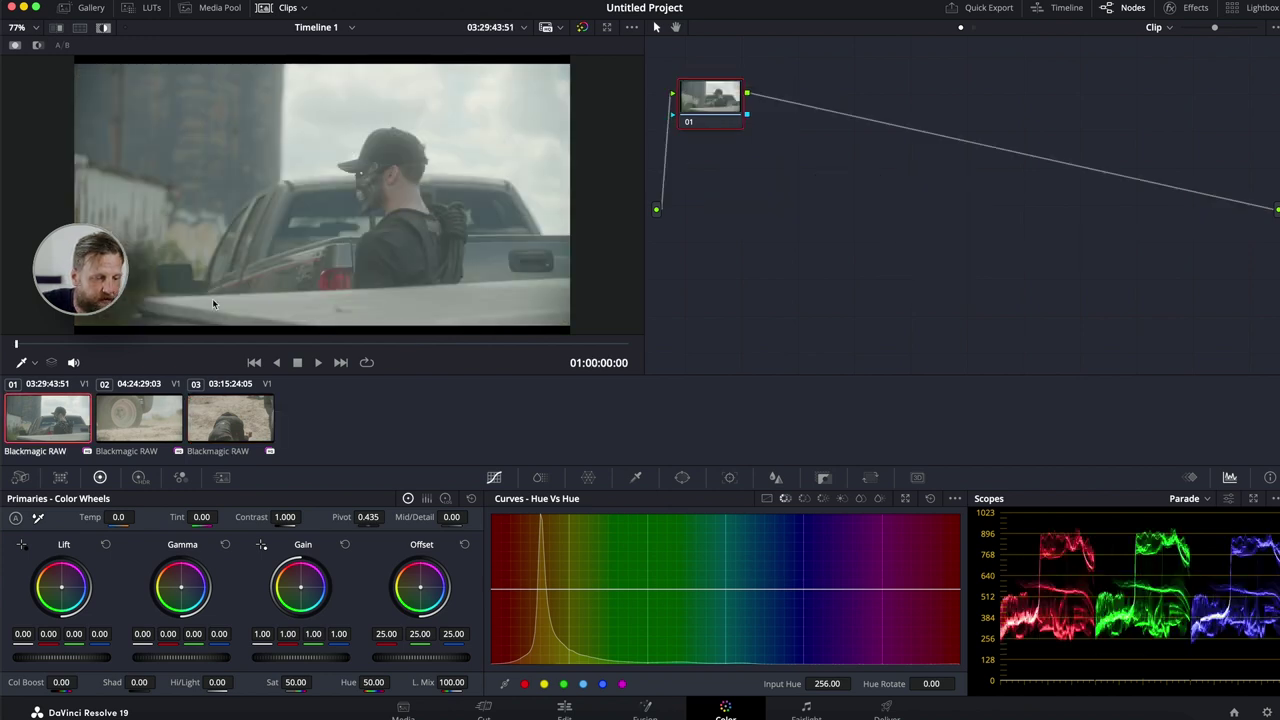
pyautogui.click(409, 188)
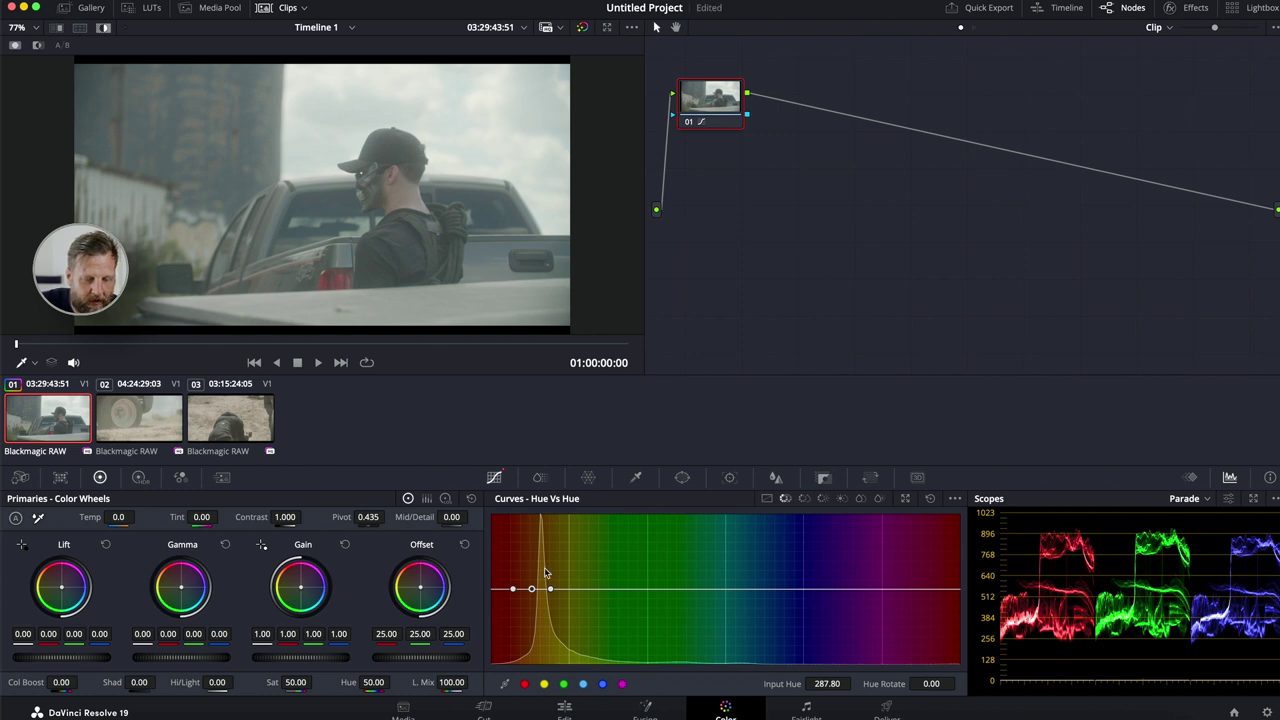
pyautogui.moveTo(531, 588)
pyautogui.mouseDown()
pyautogui.moveTo(530, 615)
pyautogui.moveTo(538, 520)
pyautogui.moveTo(534, 625)
pyautogui.moveTo(532, 568)
pyautogui.mouseUp()
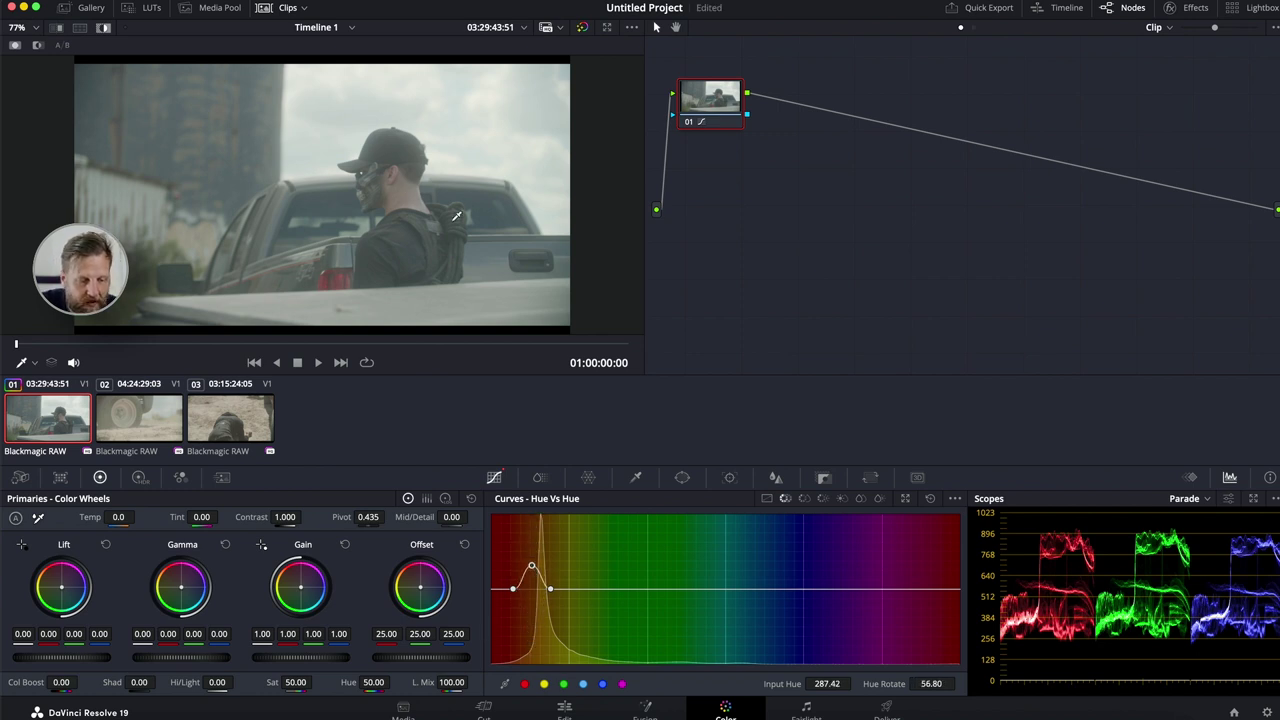
pyautogui.click(930, 498)
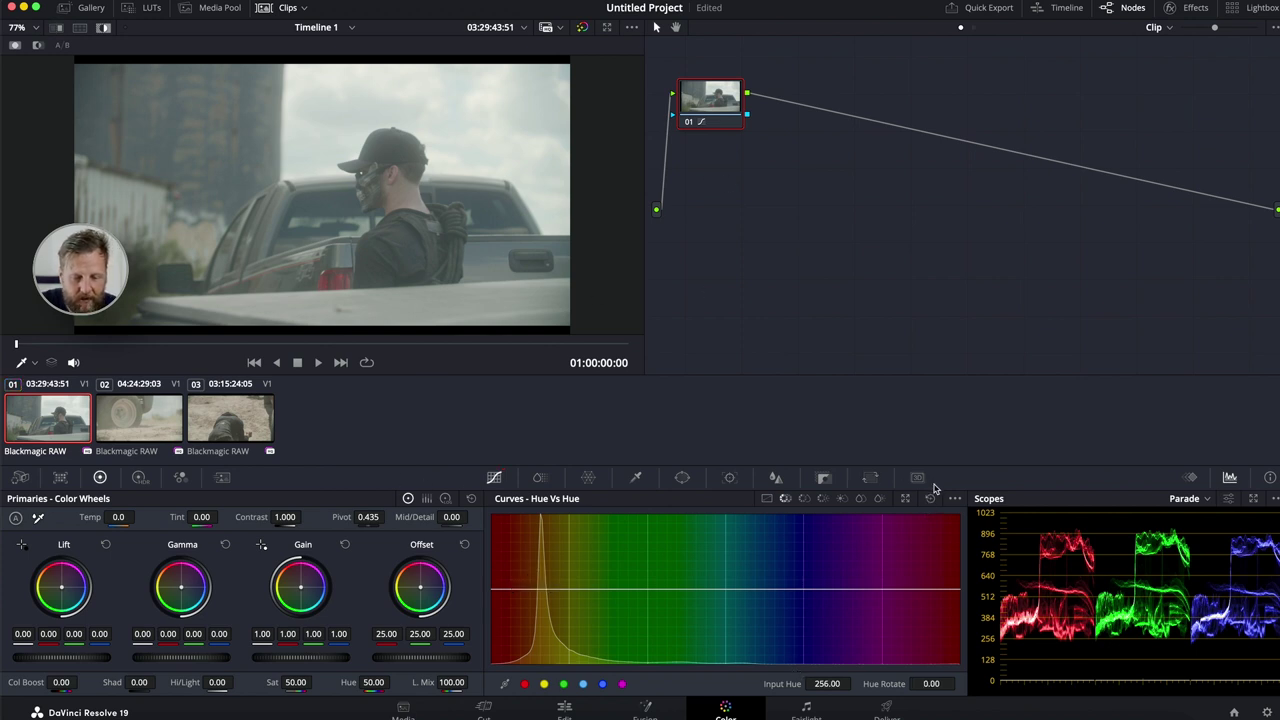
# Reset node 01's grade, rotate the sampled hue again, and flatten the Hue vs Hue curve.
pyautogui.rightClick(720, 118)
pyautogui.click(738, 128)
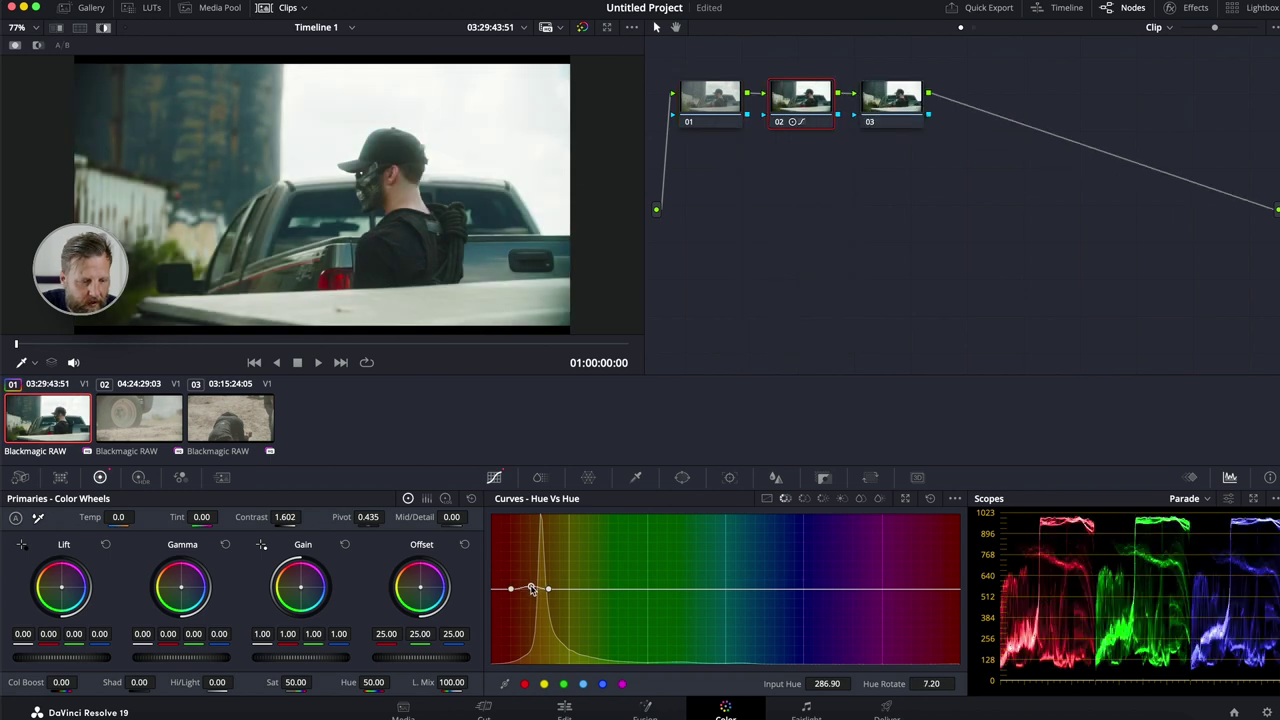
pyautogui.moveTo(531, 587); pyautogui.dragTo(533, 526)
pyautogui.click(930, 498)
# Sample a cyan hue from the image and rotate it on the Hue vs Hue curve.
pyautogui.click(804, 498)
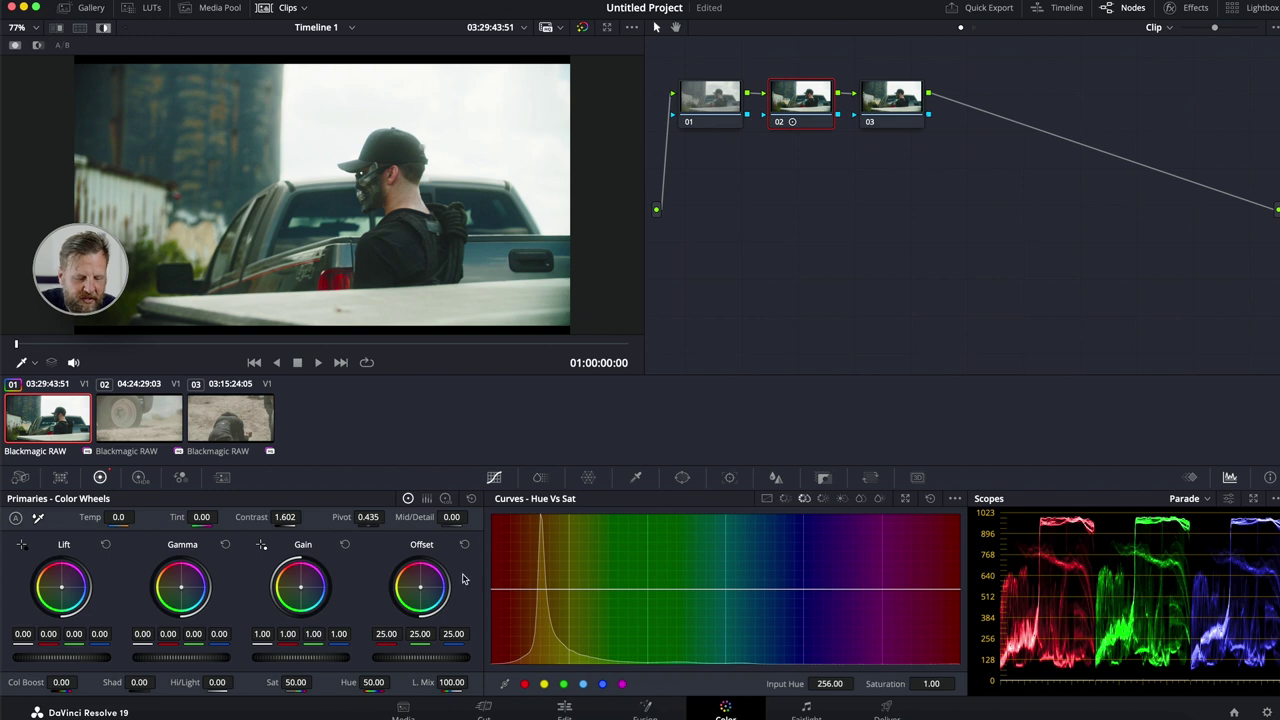
pyautogui.click(491, 248)
pyautogui.click(786, 498)
pyautogui.click(490, 249)
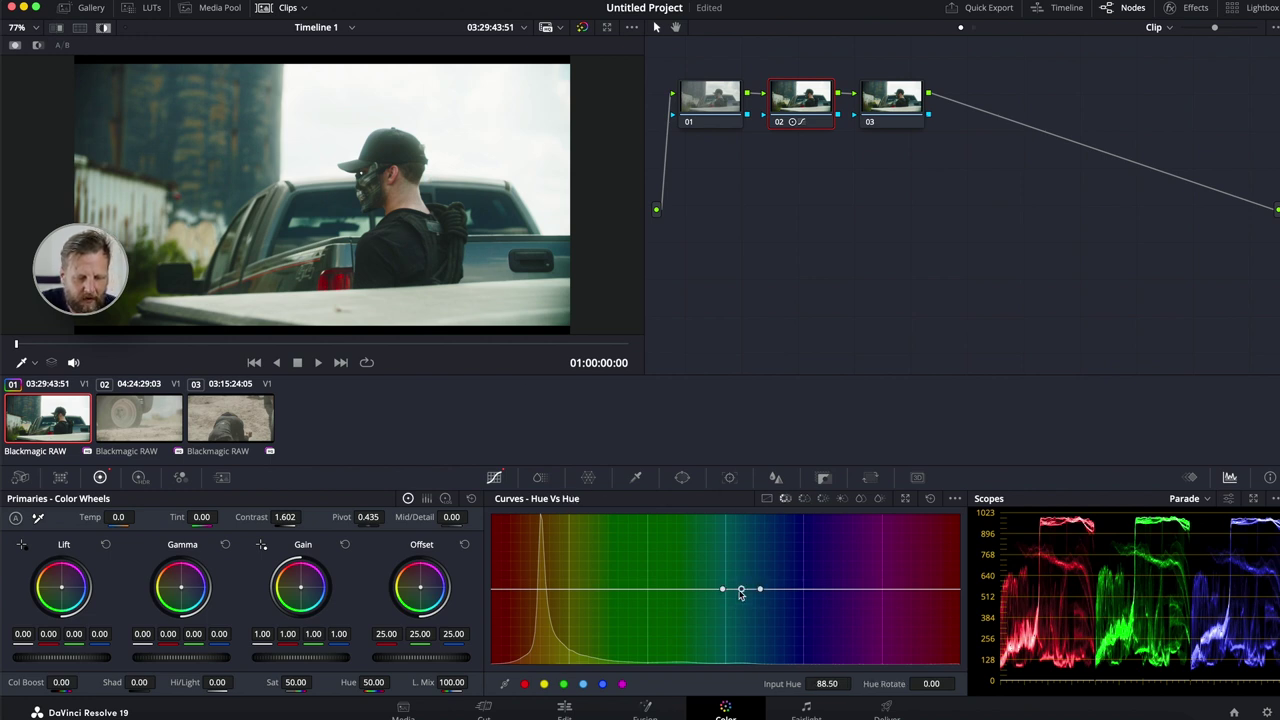
pyautogui.moveTo(741, 591)
pyautogui.mouseDown()
pyautogui.moveTo(737, 545)
pyautogui.moveTo(736, 640)
pyautogui.moveTo(730, 588)
pyautogui.moveTo(735, 624)
pyautogui.moveTo(740, 596)
pyautogui.mouseUp()
# Dip the cyan point on Hue vs Sat to desaturate it, then remove the point.
pyautogui.click(804, 499)
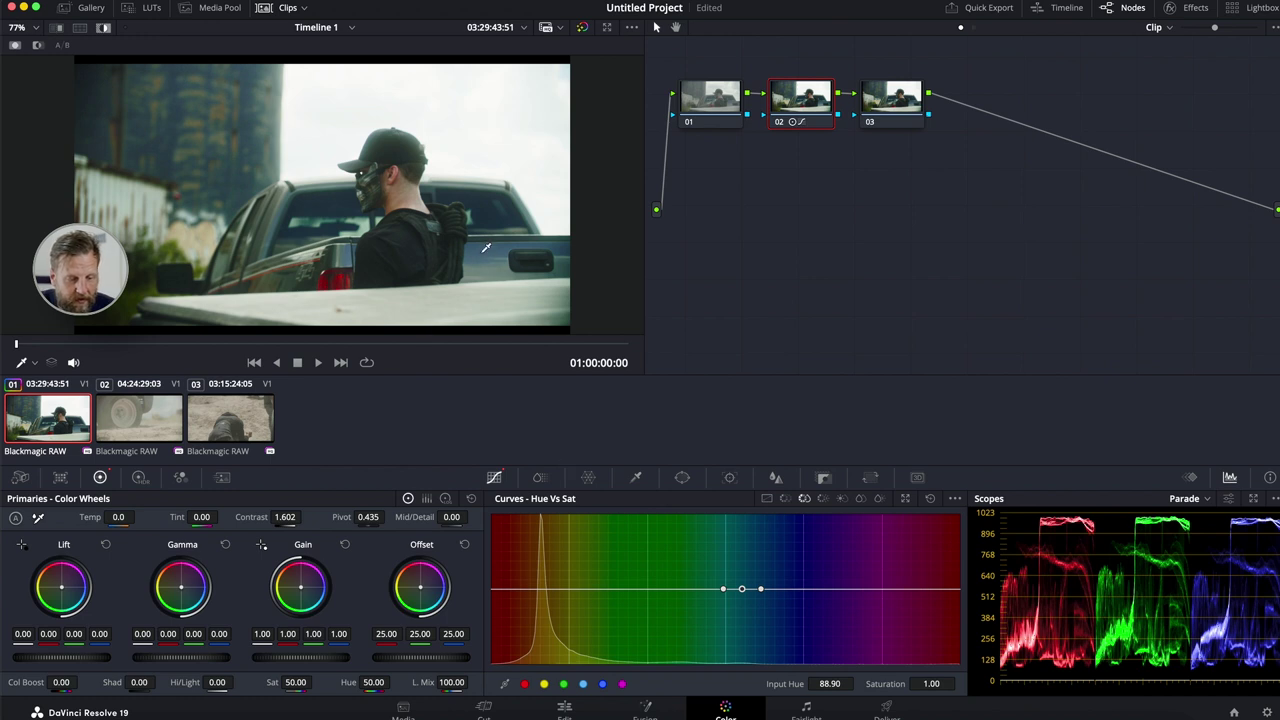
pyautogui.moveTo(742, 589)
pyautogui.mouseDown()
pyautogui.moveTo(748, 655)
pyautogui.moveTo(748, 591)
pyautogui.moveTo(748, 651)
pyautogui.moveTo(740, 605)
pyautogui.mouseUp()
pyautogui.rightClick(740, 605)
# On Hue vs Lum, darken reds and reset, then sample the man's skin and brighten it.
pyautogui.click(822, 500)
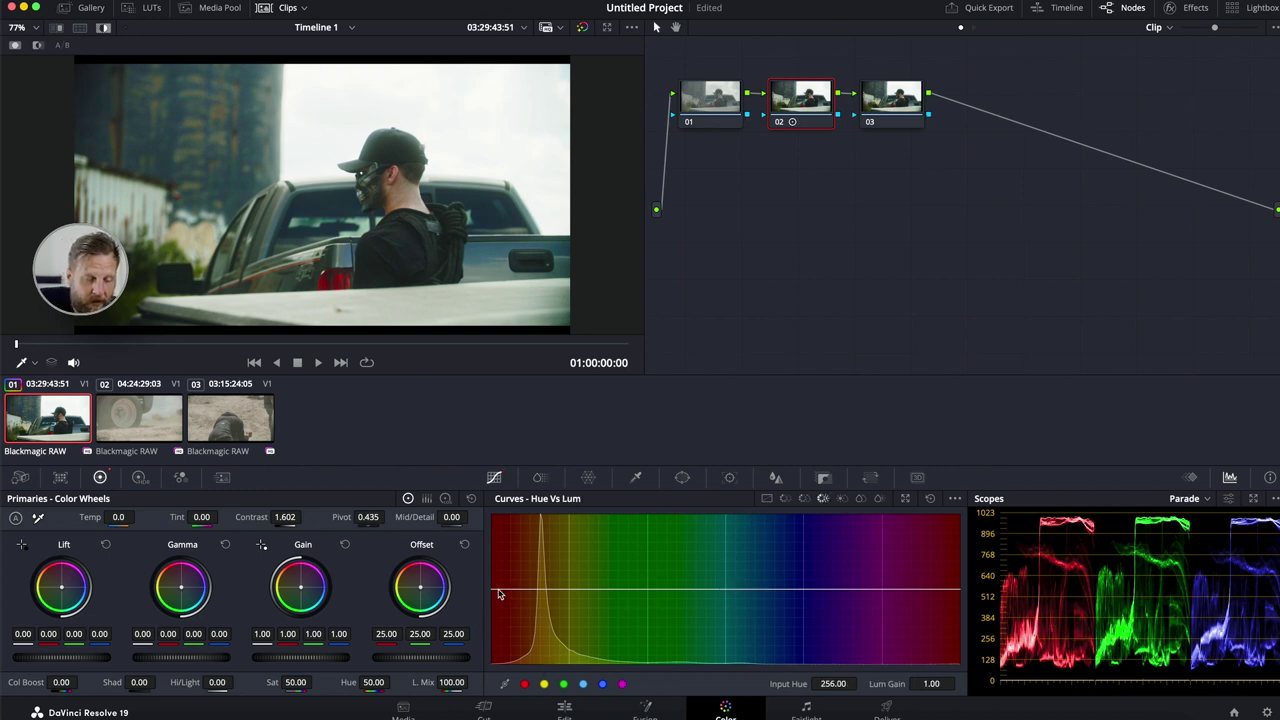
pyautogui.moveTo(500, 594); pyautogui.dragTo(538, 613)
pyautogui.click(930, 498)
pyautogui.click(408, 183)
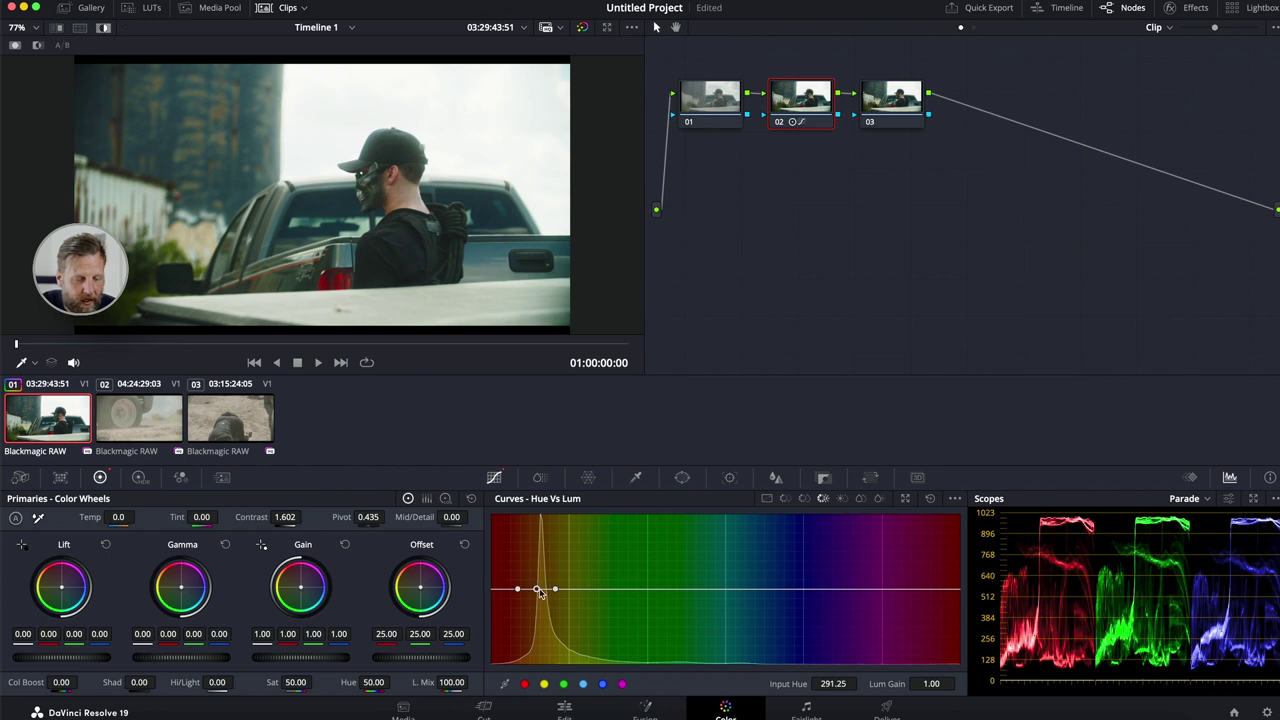
pyautogui.moveTo(539, 592); pyautogui.dragTo(538, 620)
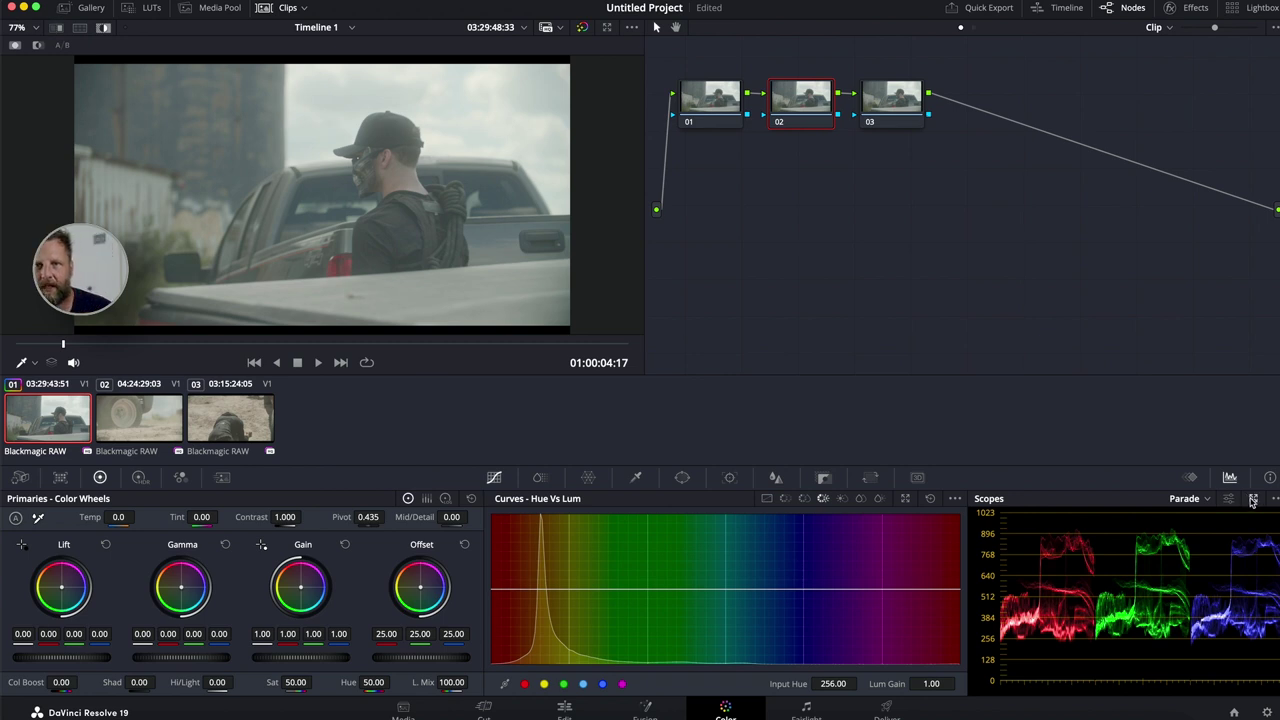
# Float the scopes over the node graph, push Offset up and back, and toggle Parade settings.
pyautogui.click(1255, 500)
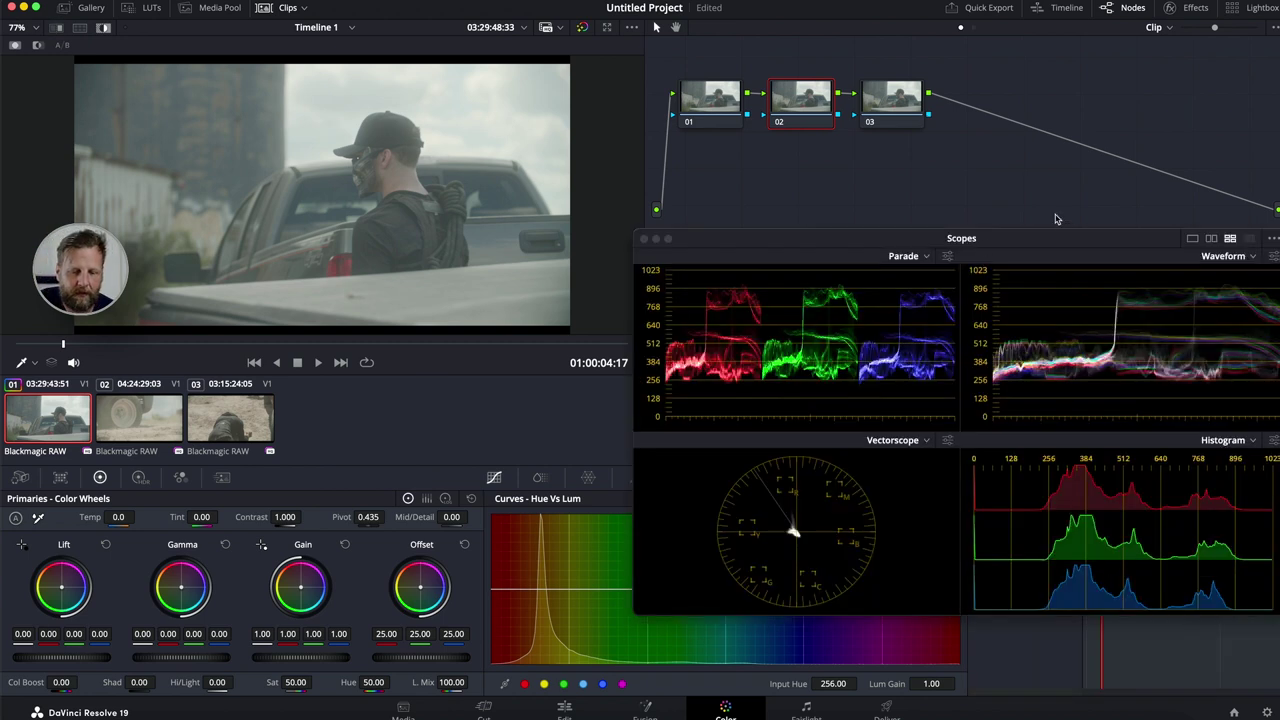
pyautogui.moveTo(1068, 240); pyautogui.dragTo(869, 158)
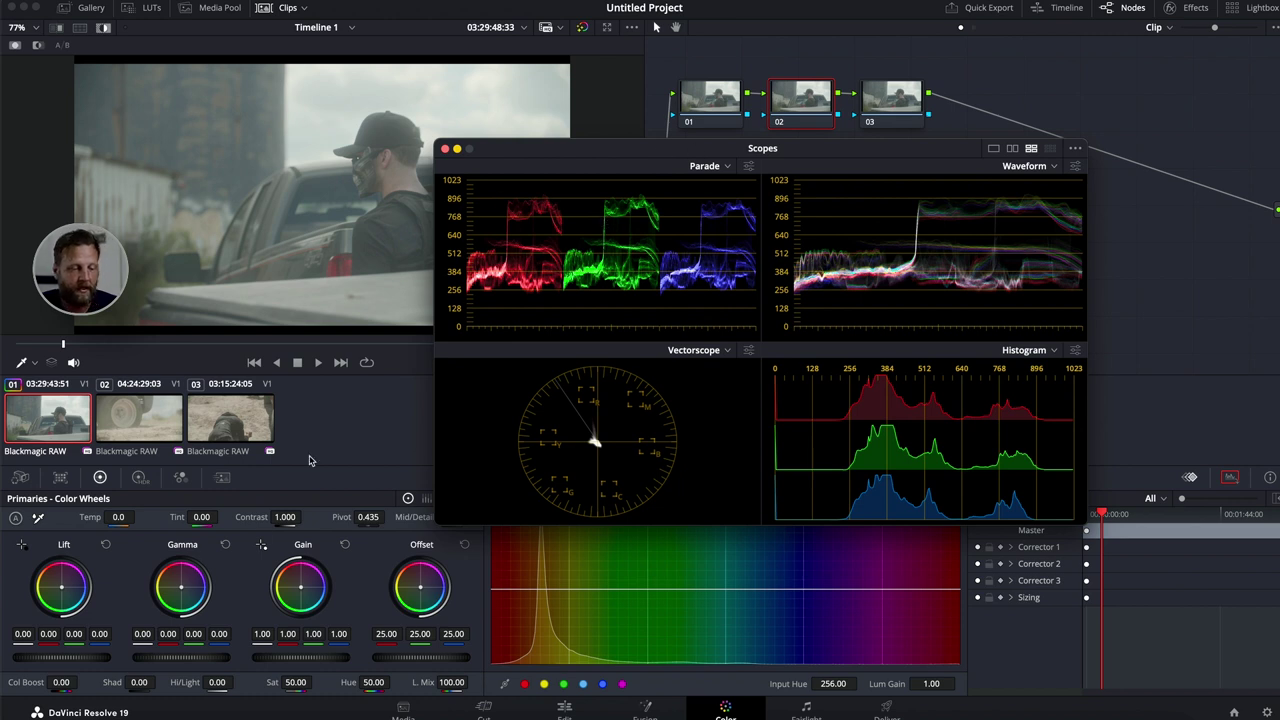
pyautogui.moveTo(410, 658); pyautogui.dragTo(1151, 380)
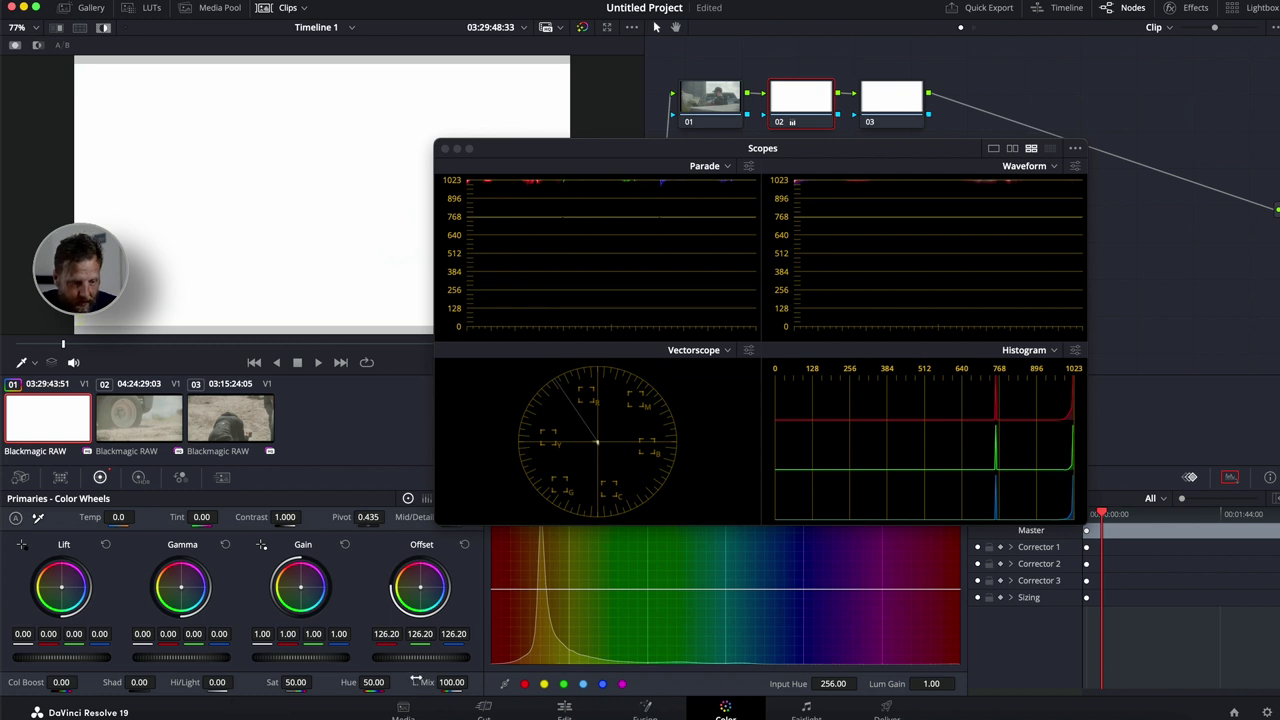
pyautogui.moveTo(420, 660); pyautogui.dragTo(178, 660)
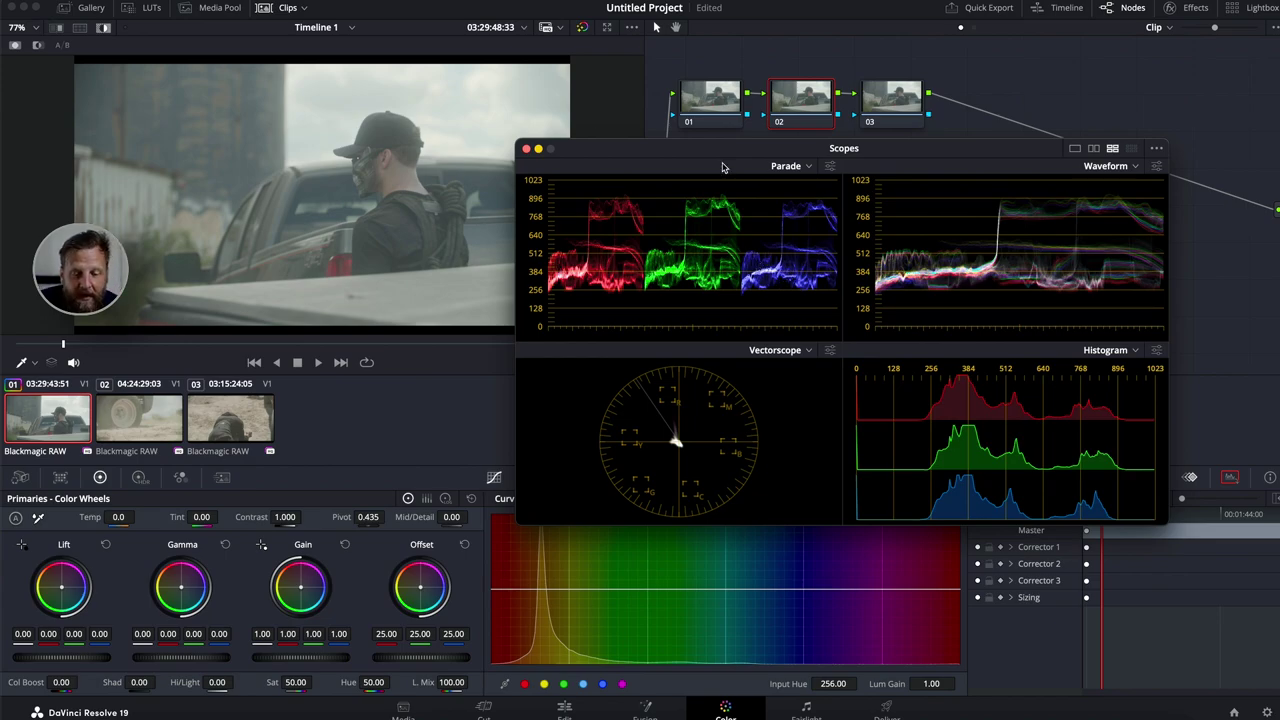
pyautogui.click(829, 166)
pyautogui.click(893, 174)
# Move and enlarge the Scopes window, then enable Display Qualifier Focus from its options menu.
pyautogui.click(829, 166)
pyautogui.moveTo(528, 149); pyautogui.dragTo(594, 192)
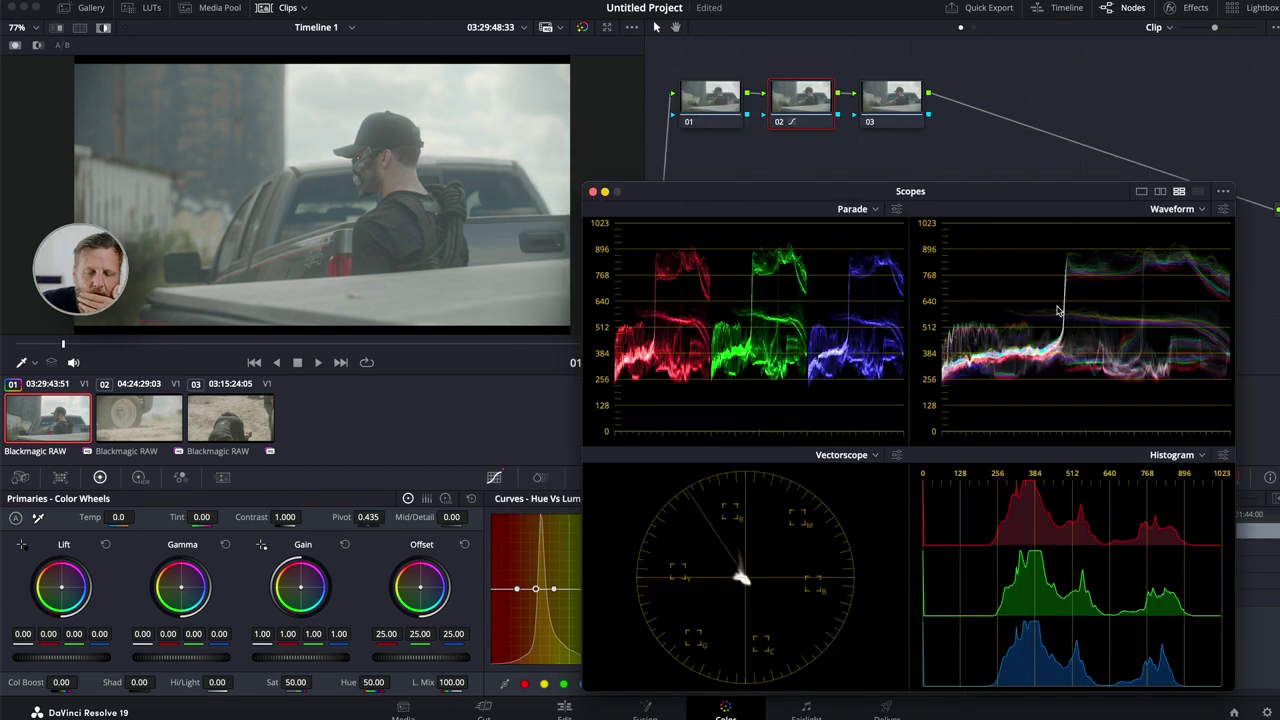
pyautogui.click(1223, 193)
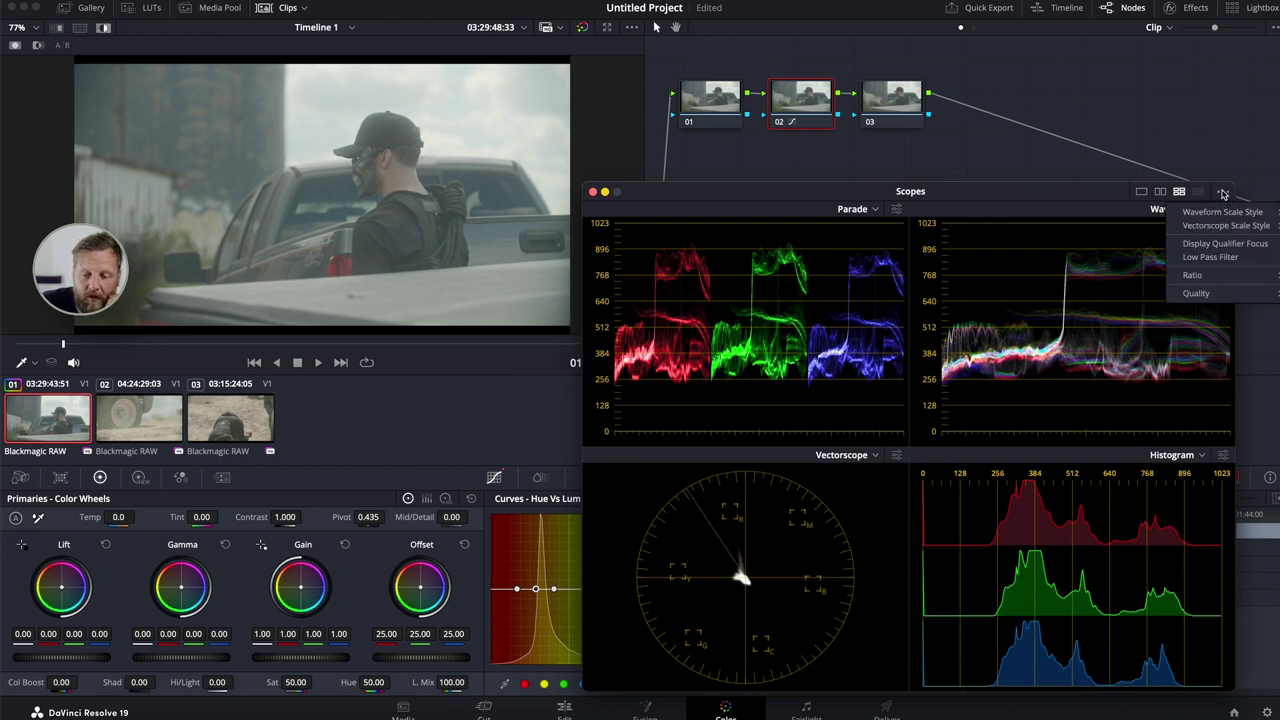
pyautogui.click(1207, 247)
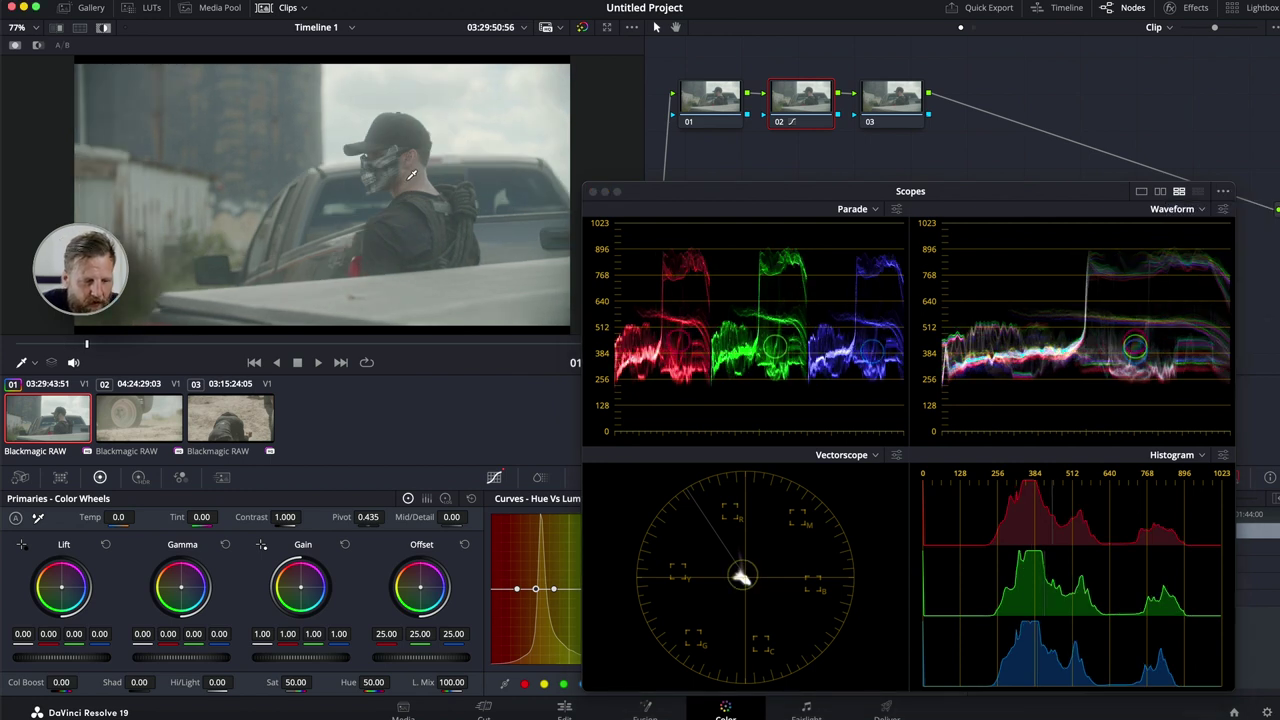
pyautogui.scroll(1, 413, 167)
pyautogui.scroll(5, 414, 166)
pyautogui.scroll(-4, 430, 176)
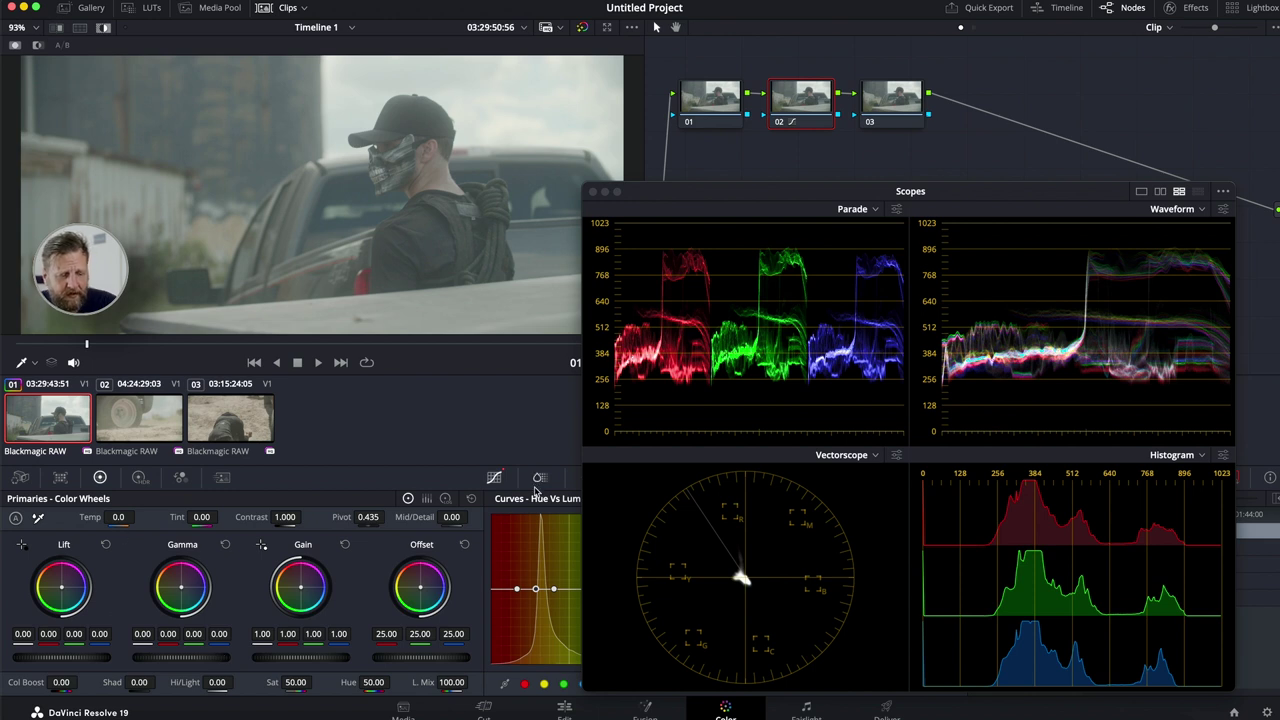
# On the Log wheels, nudge the Shadow balance warm, reset it, and shift it slightly again.
pyautogui.click(446, 498)
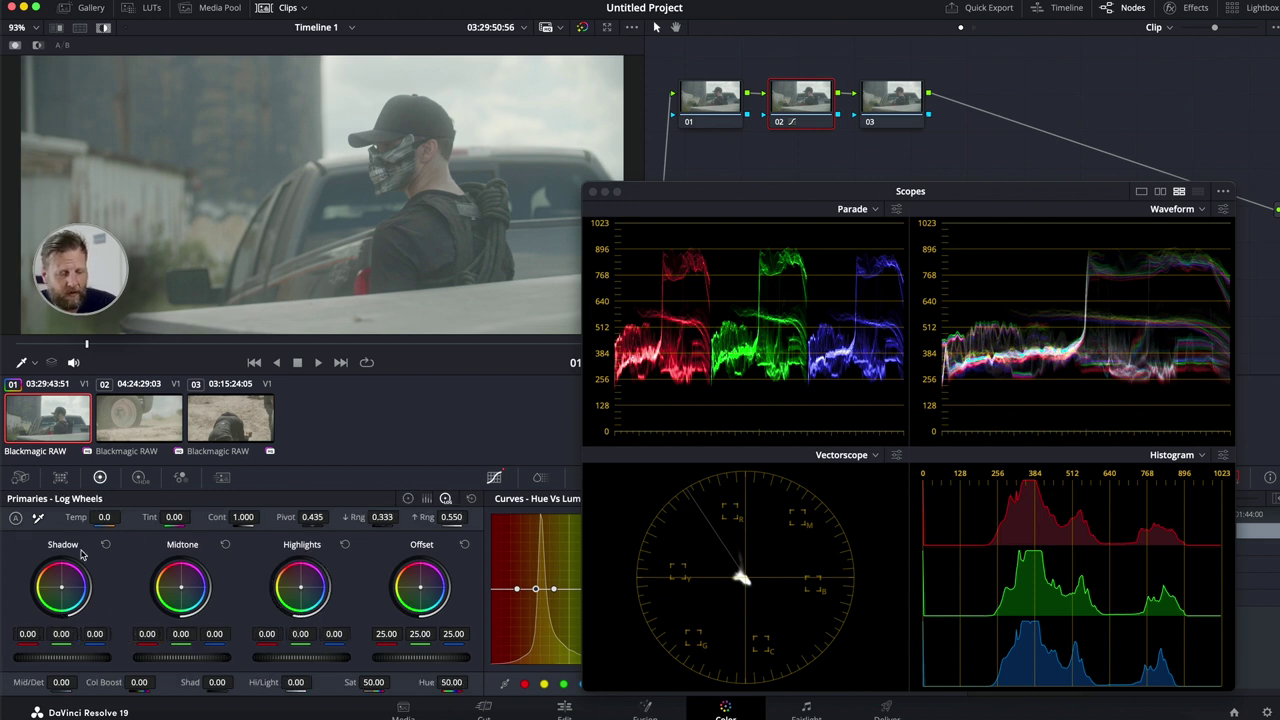
pyautogui.moveTo(61, 587); pyautogui.dragTo(64, 596)
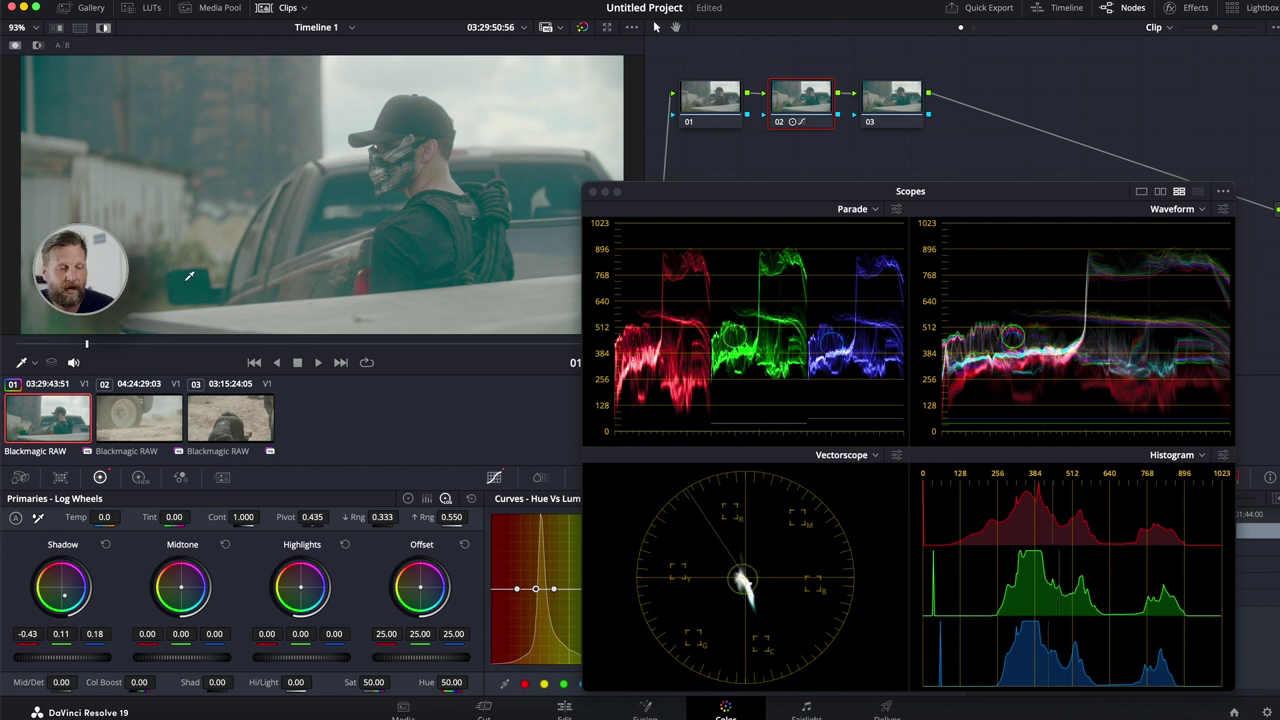
pyautogui.click(106, 544)
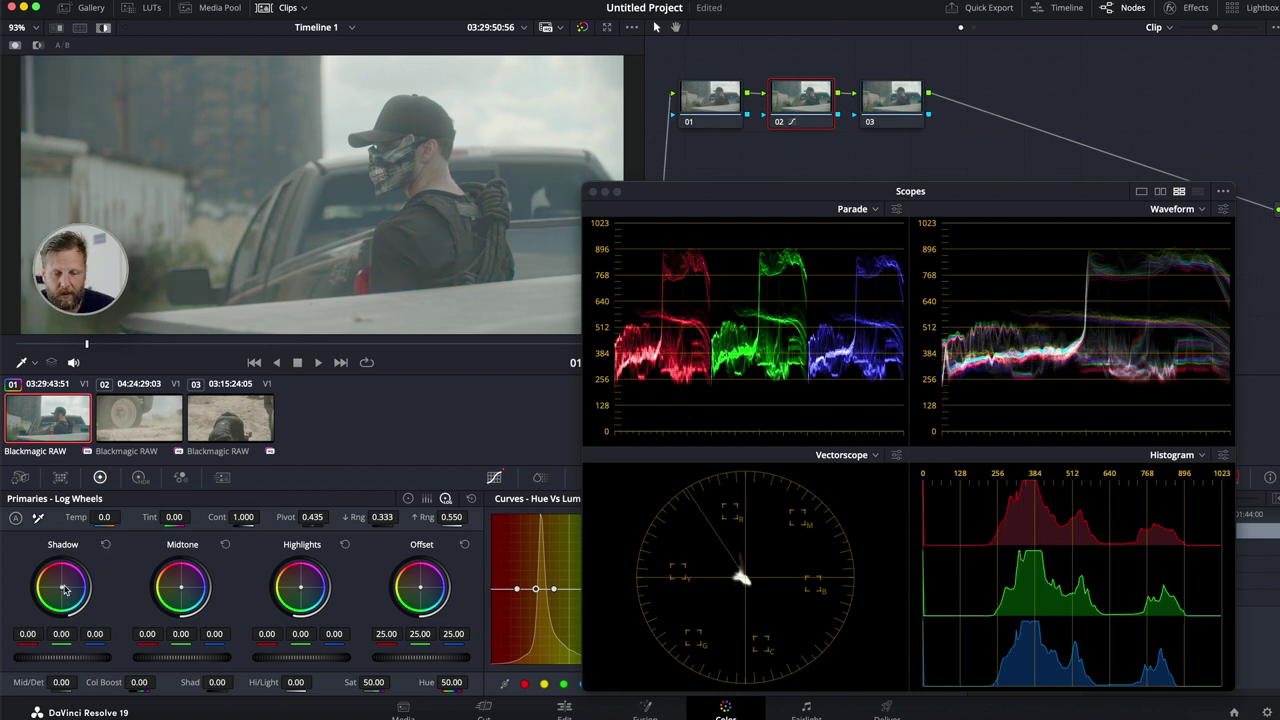
pyautogui.moveTo(65, 590); pyautogui.dragTo(62, 590)
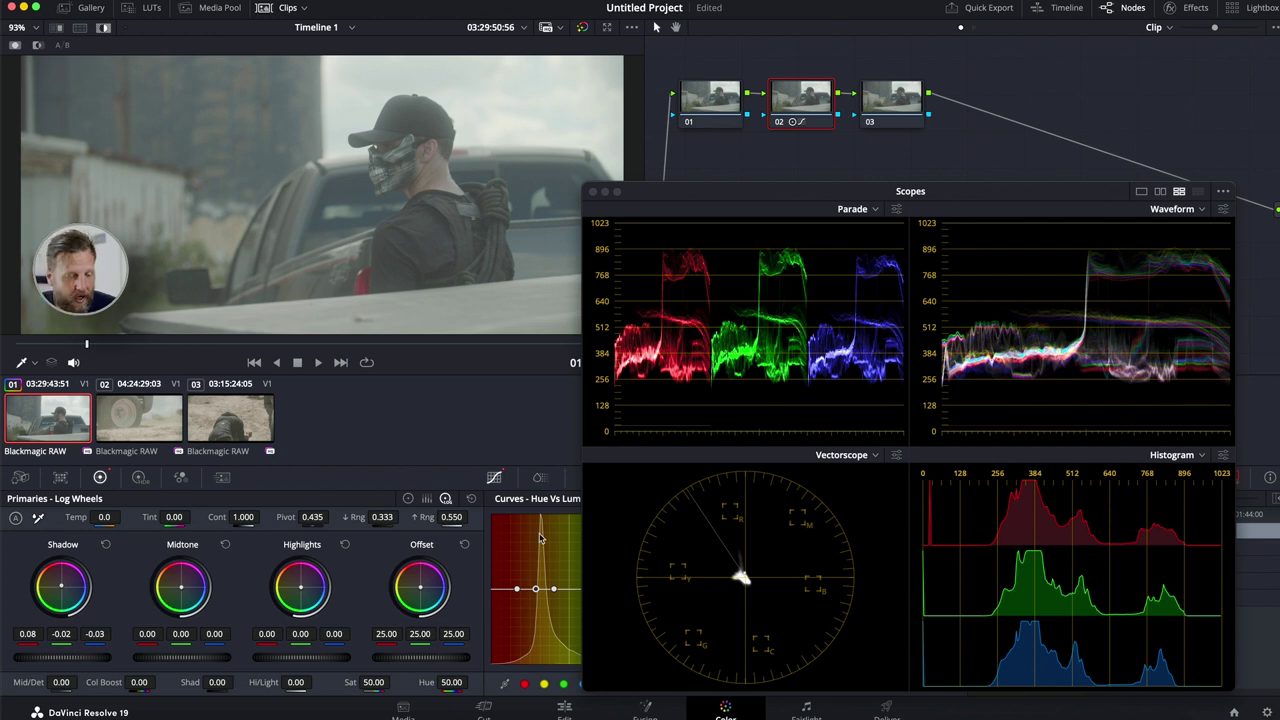
# Cool the Highlights slightly toward blue and dock the scopes back into the panel.
pyautogui.moveTo(302, 591); pyautogui.dragTo(304, 593)
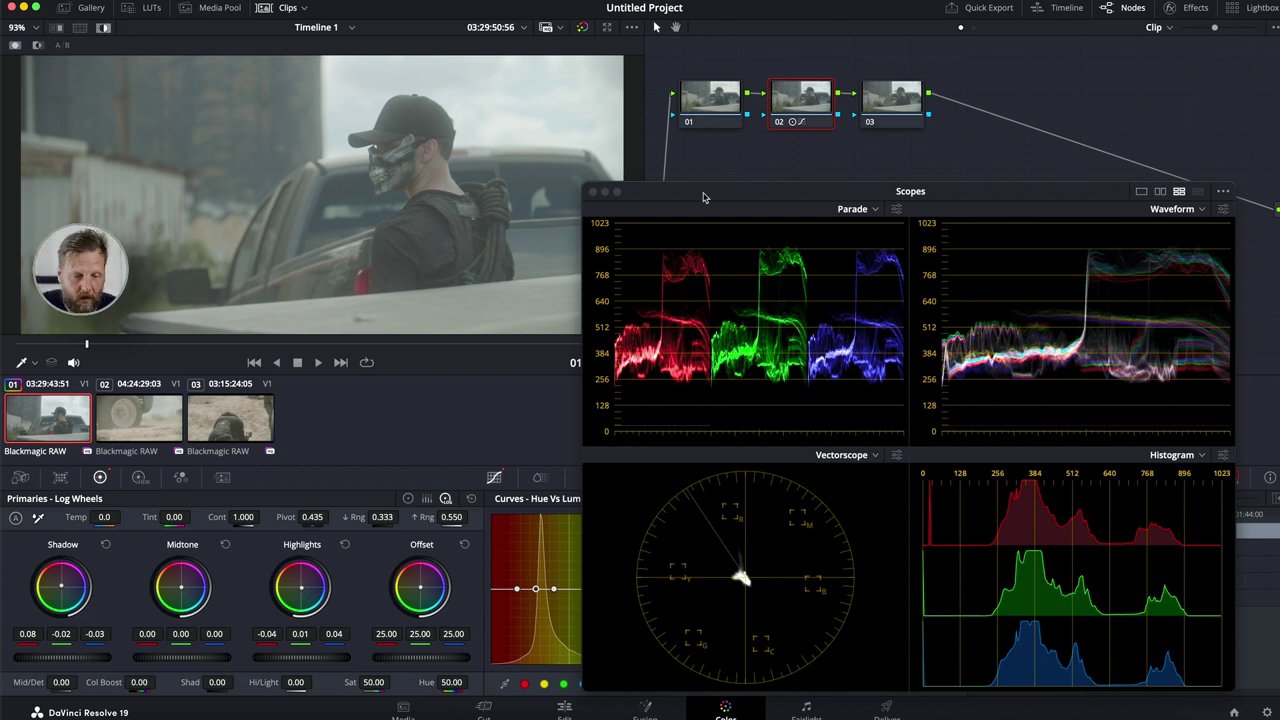
pyautogui.click(604, 192)
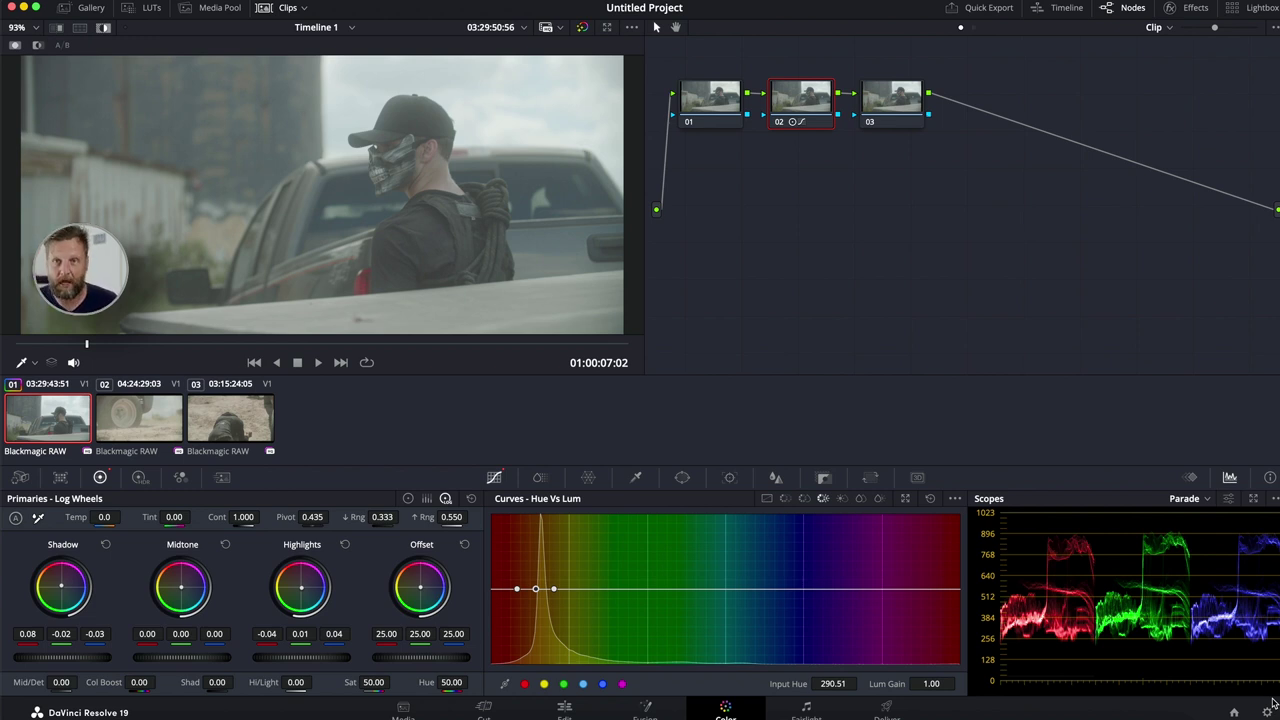
# In Project Settings > Color Management, set the timeline color space to DaVinci WG/Intermediate.
pyautogui.click(1270, 708)
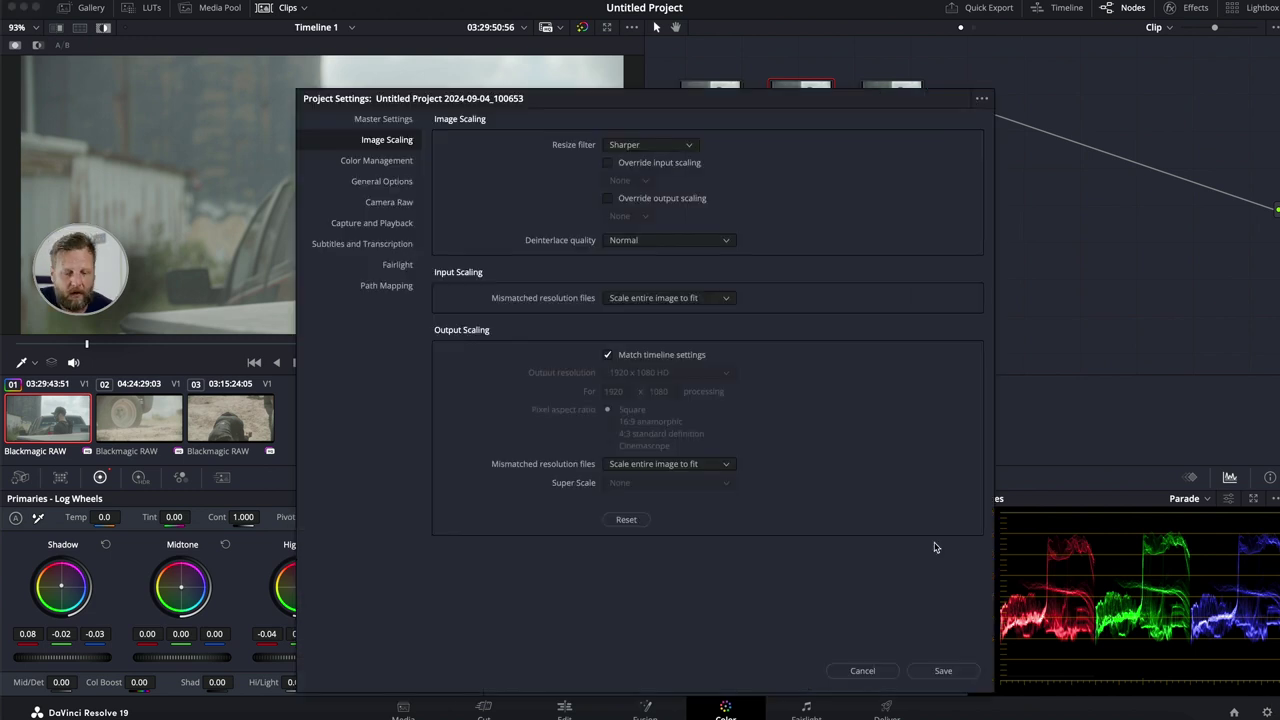
pyautogui.click(858, 671)
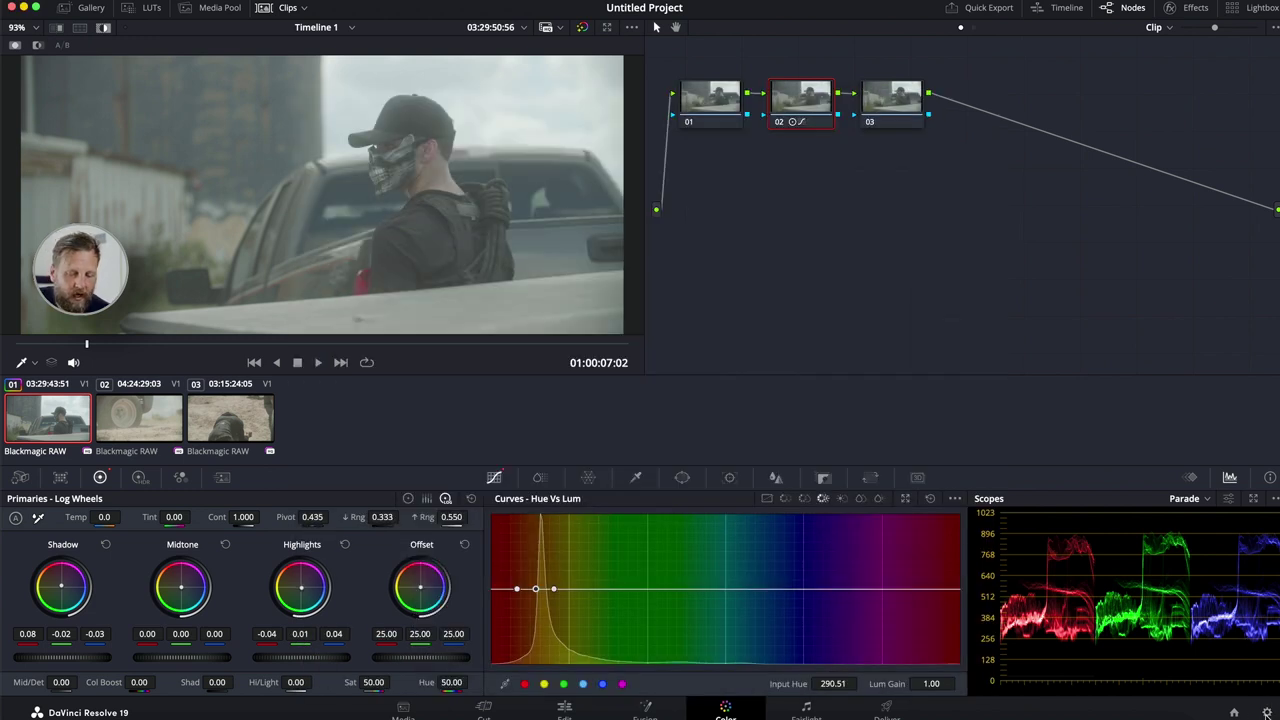
pyautogui.click(1268, 712)
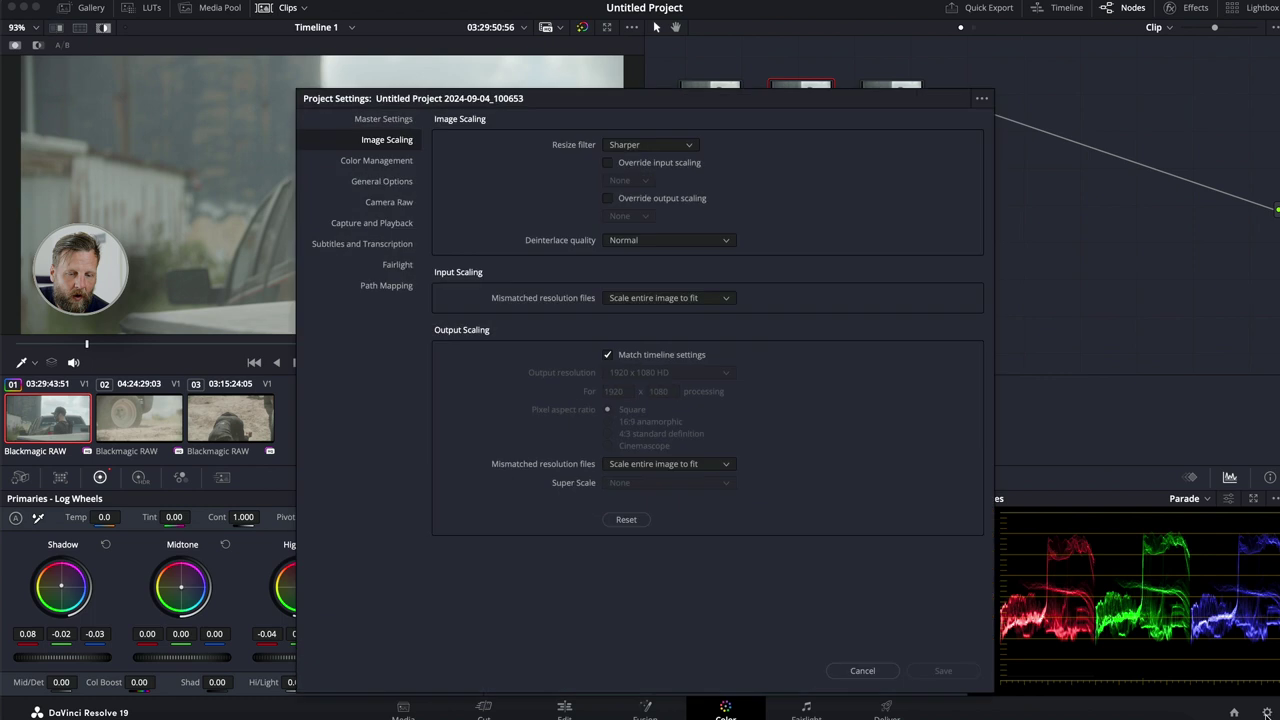
pyautogui.click(376, 163)
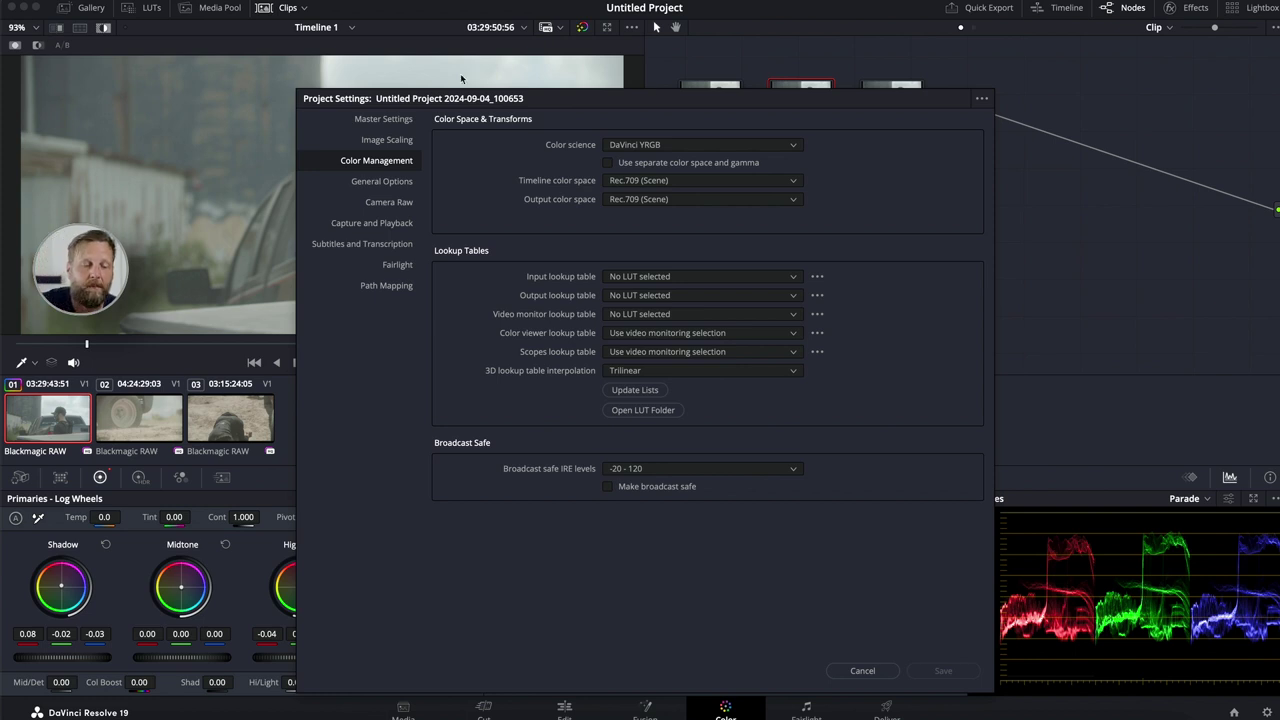
pyautogui.click(690, 181)
pyautogui.scroll(10, 667, 250)
pyautogui.scroll(-5, 667, 250)
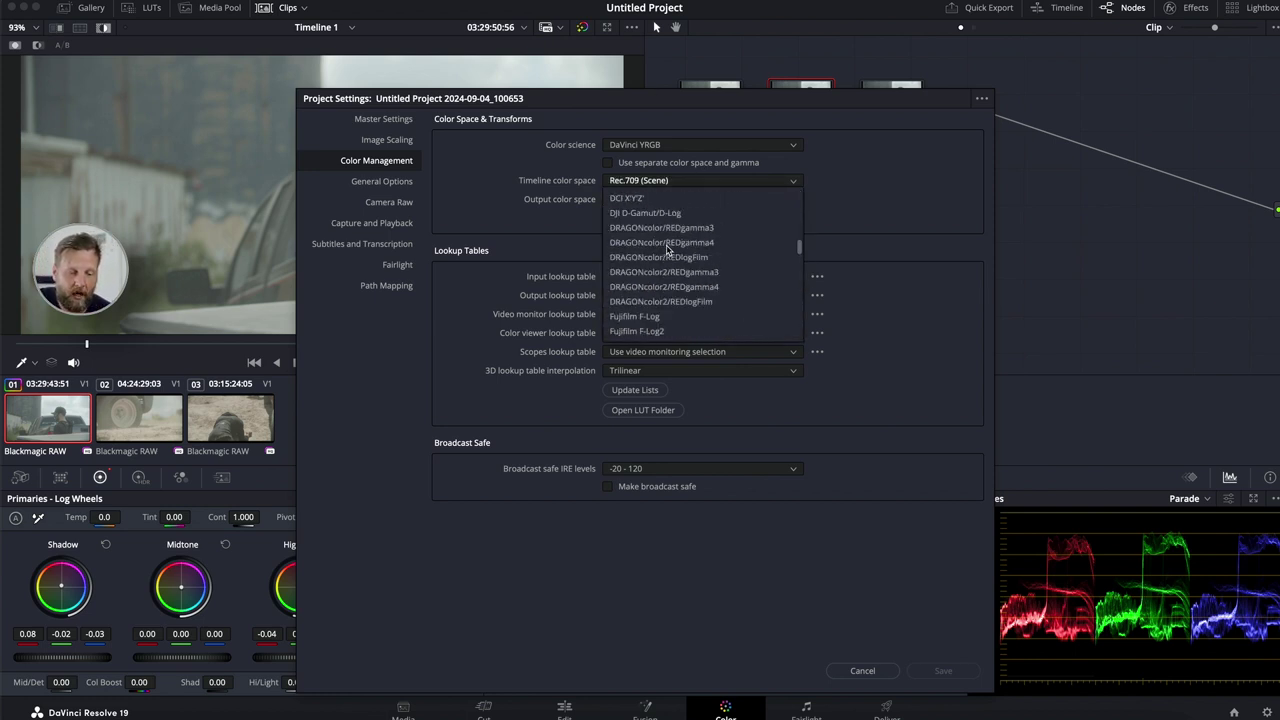
pyautogui.scroll(-4, 667, 250)
pyautogui.scroll(6, 667, 250)
pyautogui.click(685, 318)
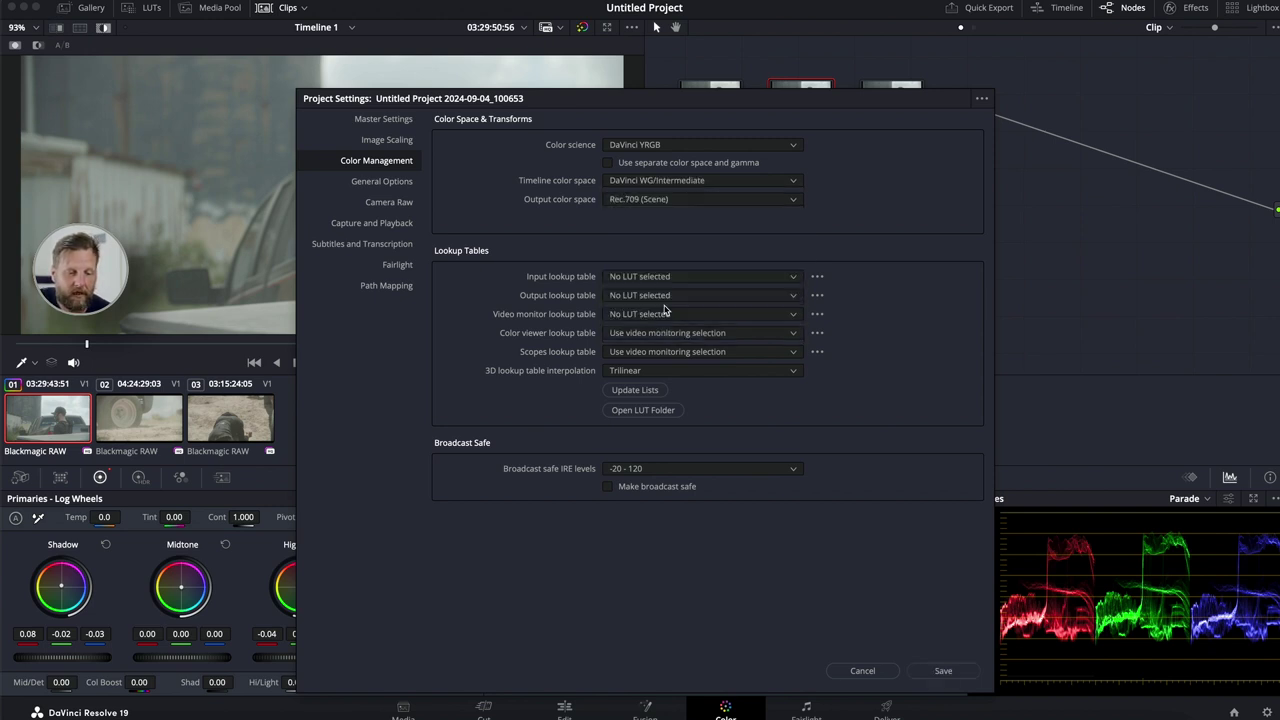
# Set output to Rec.709 Gamma 2.4, LUT interpolation to Tetrahedral, and enable Make broadcast safe.
pyautogui.click(660, 201)
pyautogui.scroll(8, 651, 330)
pyautogui.scroll(-6, 651, 330)
pyautogui.click(676, 281)
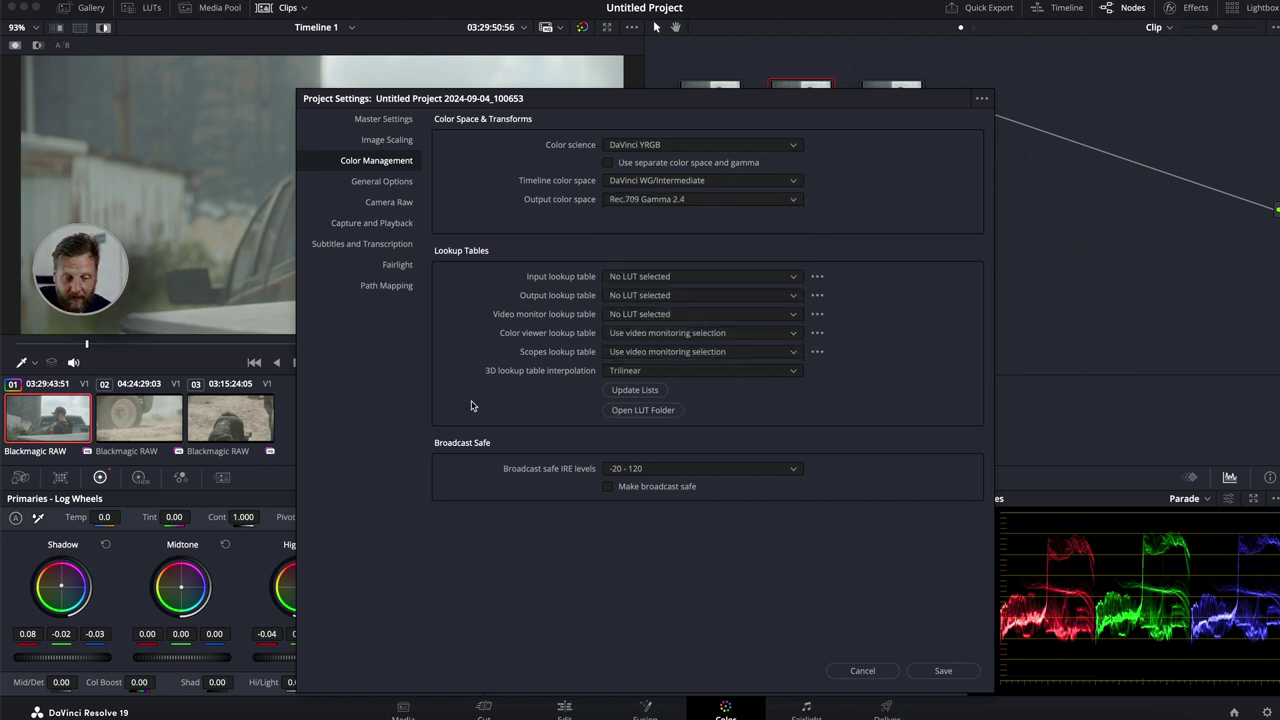
pyautogui.click(633, 372)
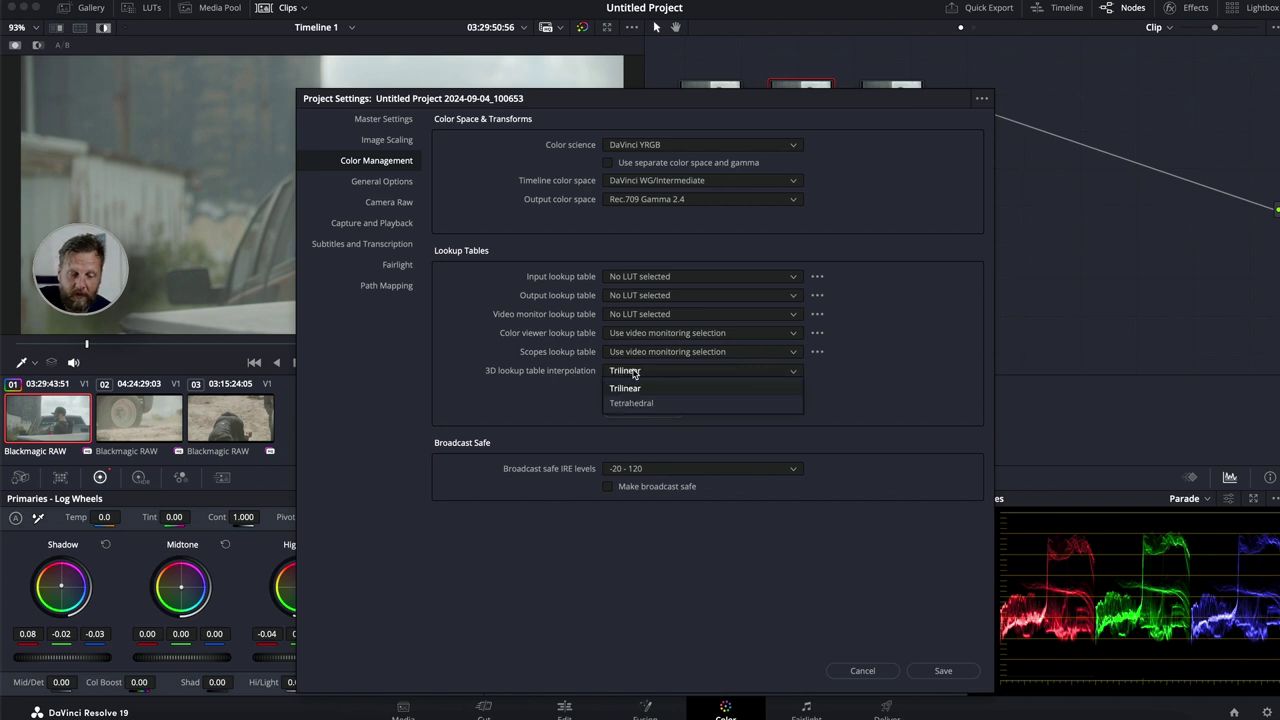
pyautogui.click(635, 406)
pyautogui.click(604, 487)
pyautogui.click(606, 489)
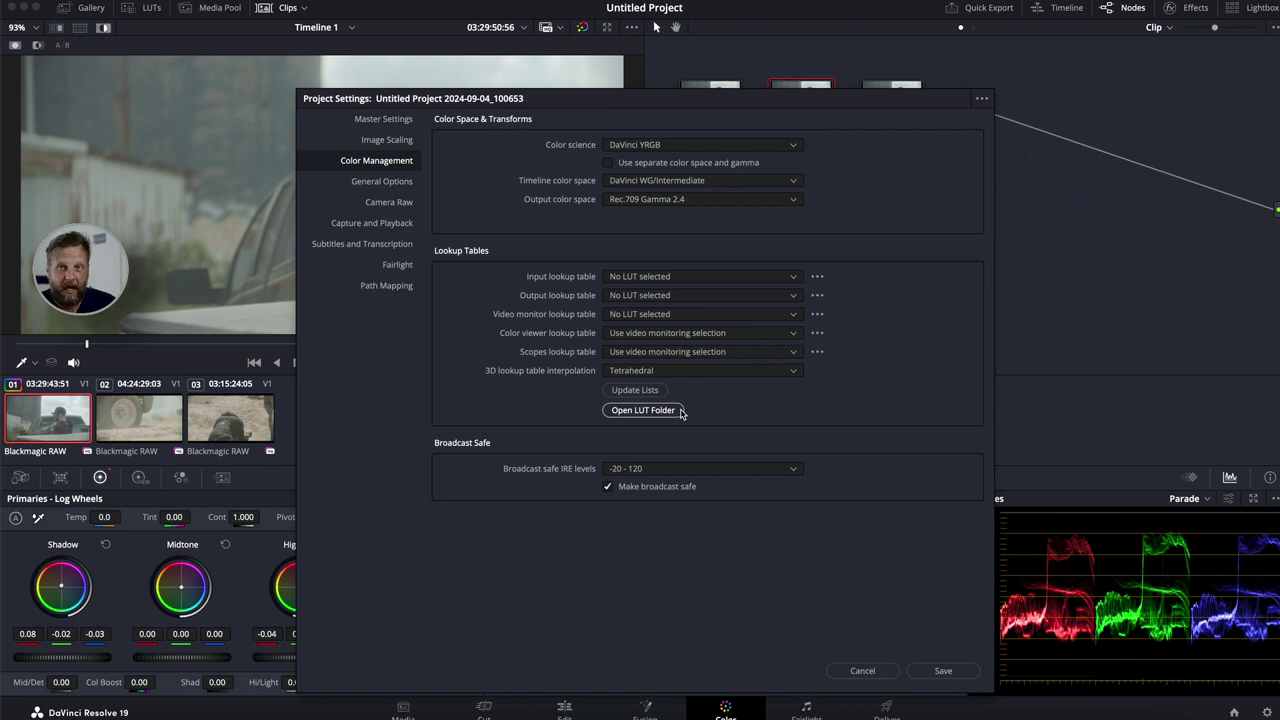
# Save the Project Settings, then apply Film Look Creator (Default 65mm preset) to clip 01's node 02.
pyautogui.click(940, 671)
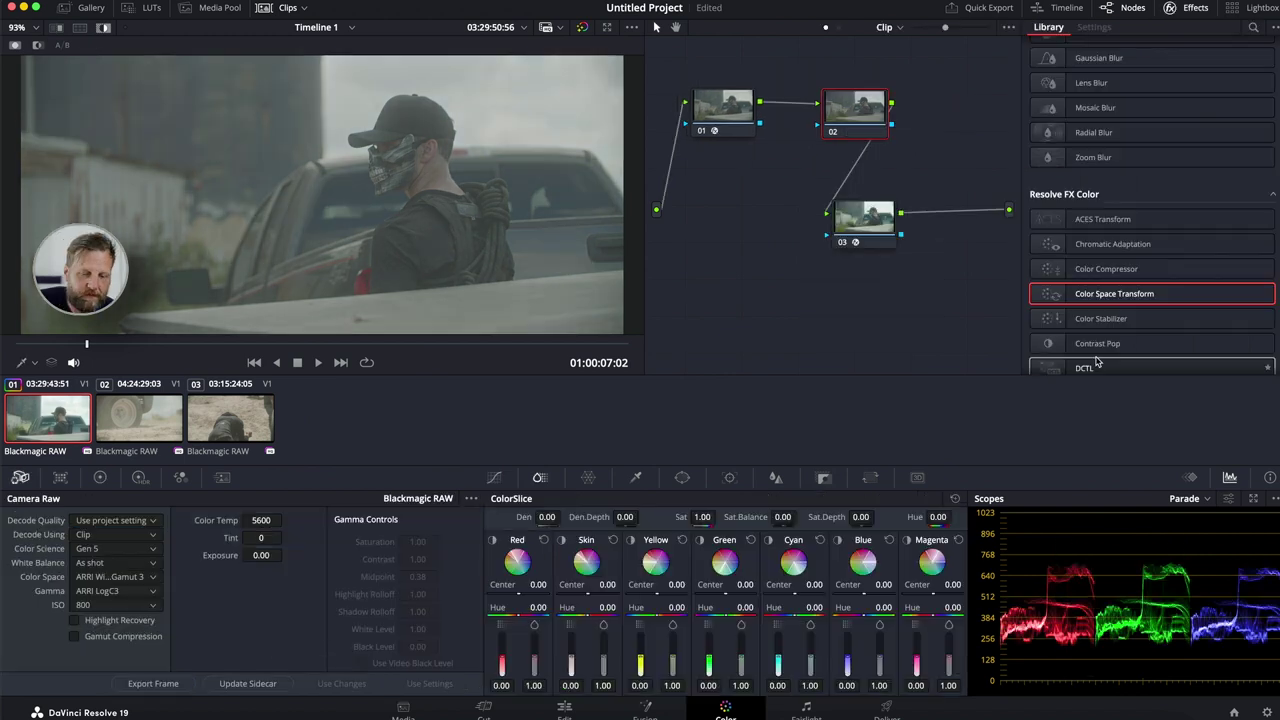
pyautogui.scroll(-10, 1097, 364)
pyautogui.scroll(-15, 1097, 364)
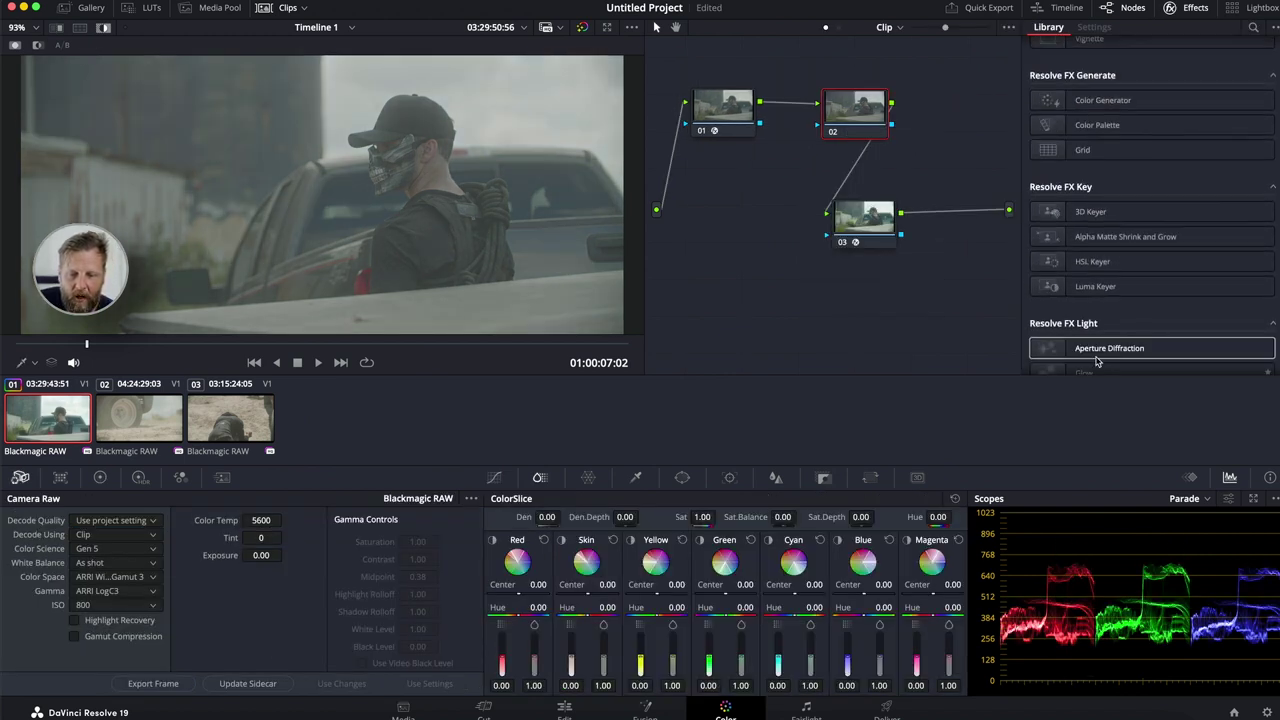
pyautogui.scroll(5, 1097, 364)
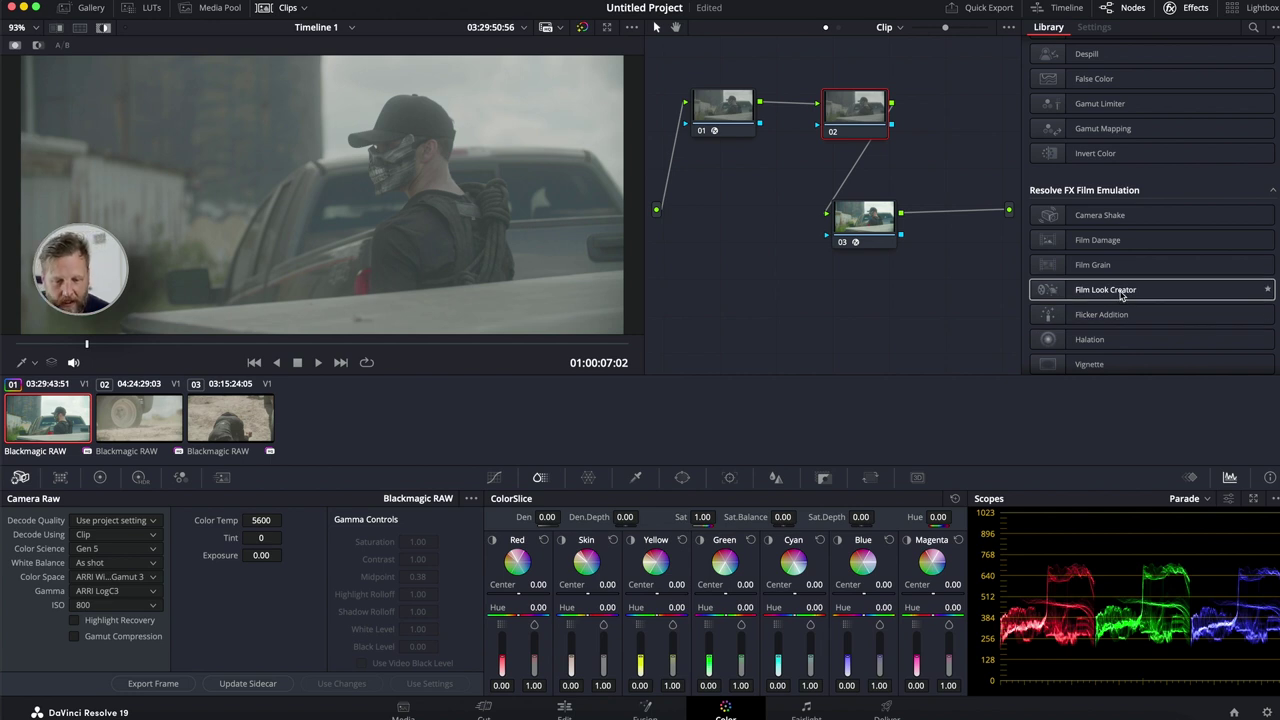
pyautogui.moveTo(1122, 293); pyautogui.dragTo(849, 121)
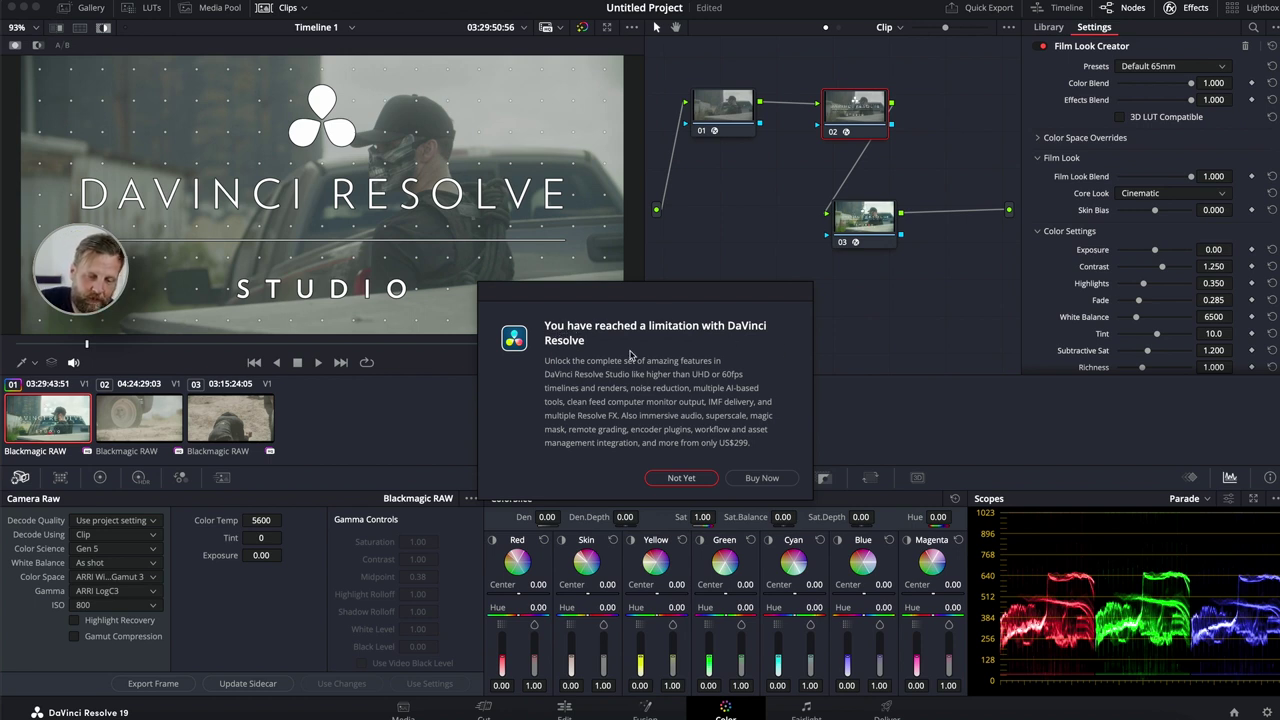
# Choose Not Yet on the Studio notice, keeping the watermarked Film Look Creator preview.
pyautogui.click(682, 478)
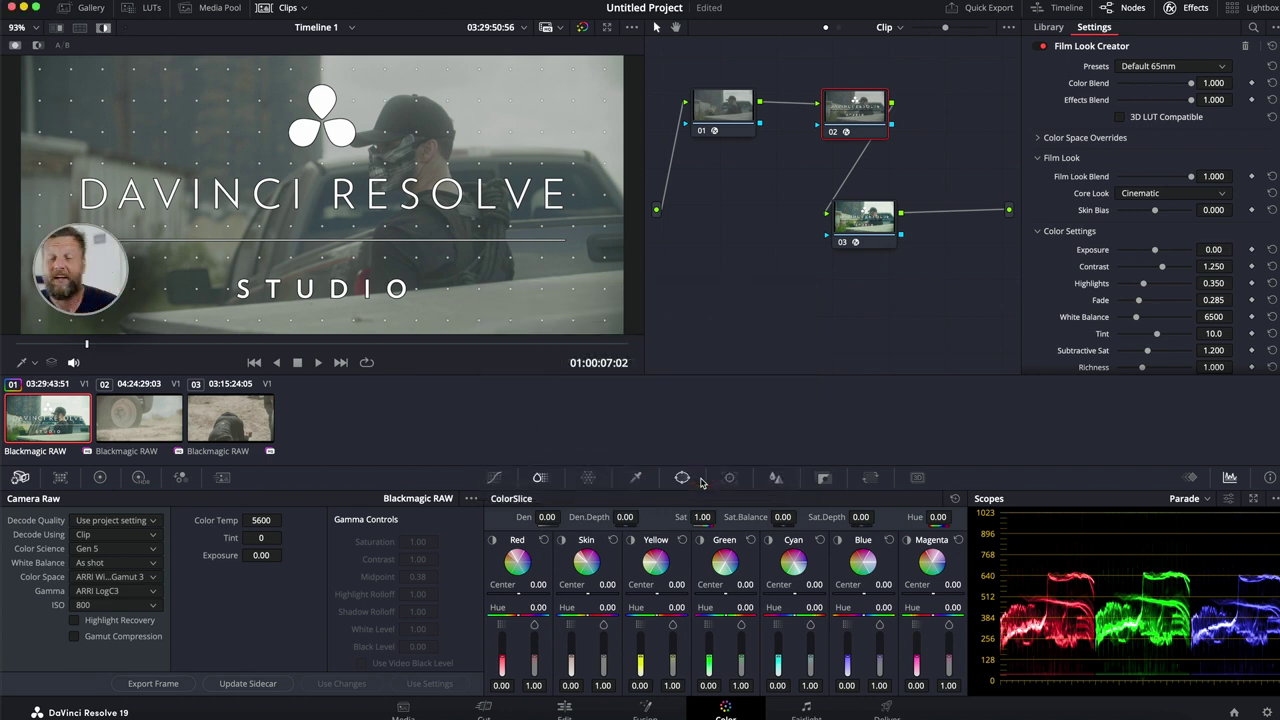